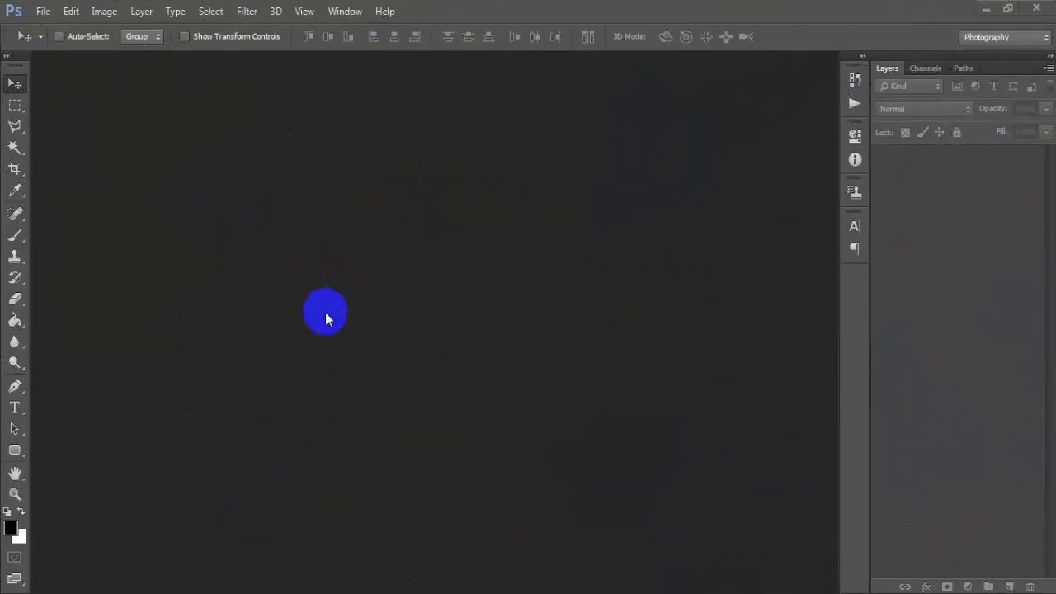
Open the Model 1.jpg bearded-man portrait and dock it as a tabbed document
click(45, 12)
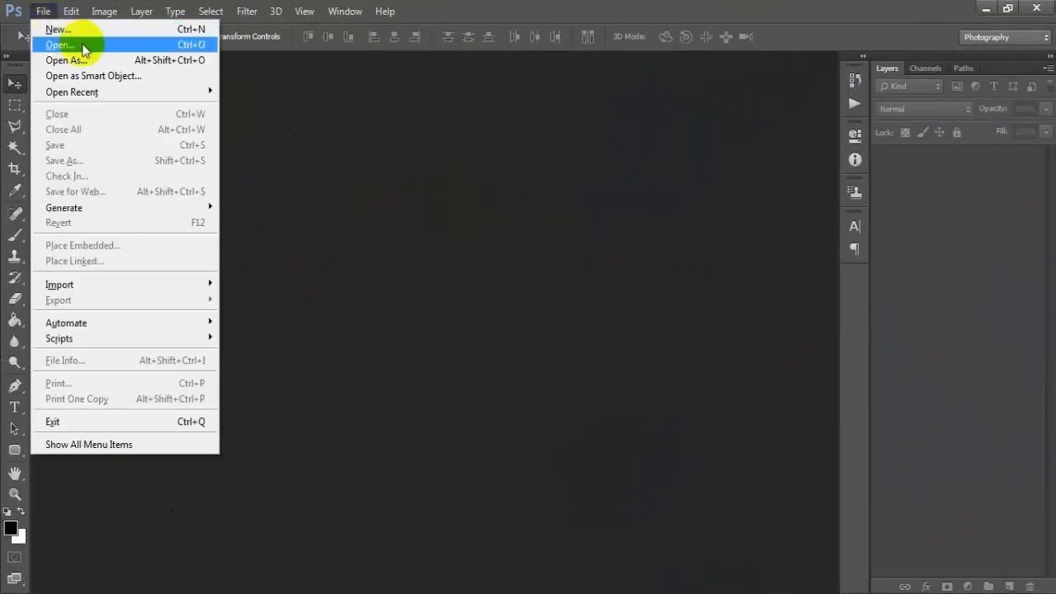
click(83, 45)
drag(612, 123, 615, 221)
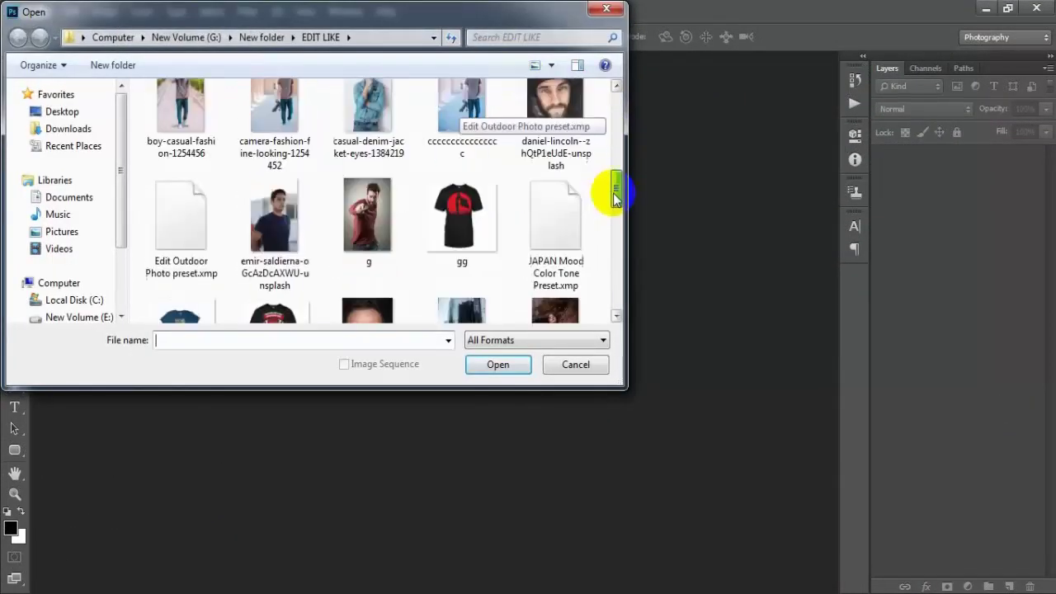
click(391, 236)
click(499, 364)
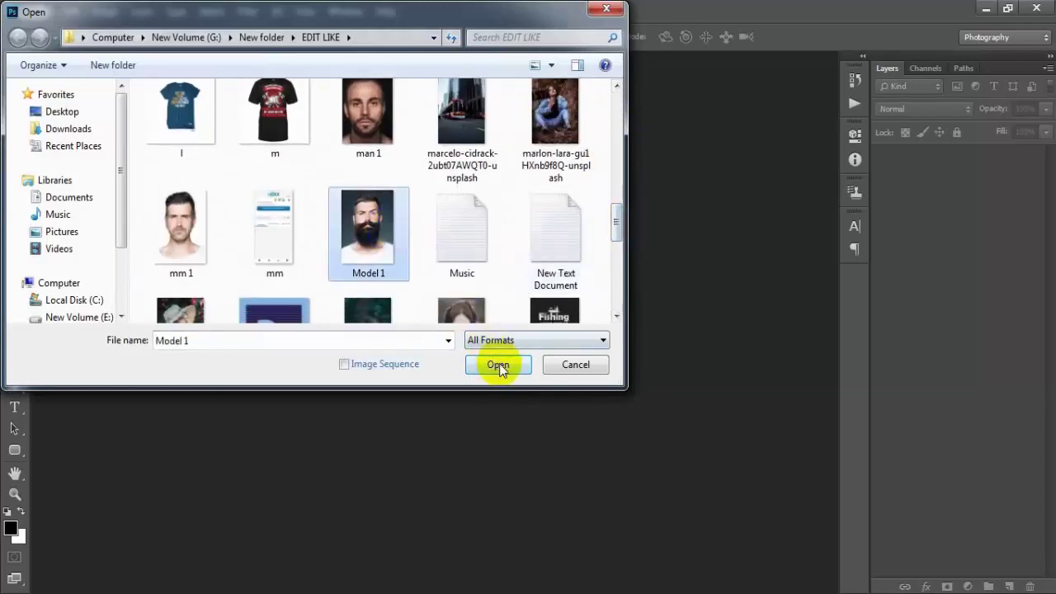
drag(228, 62, 437, 63)
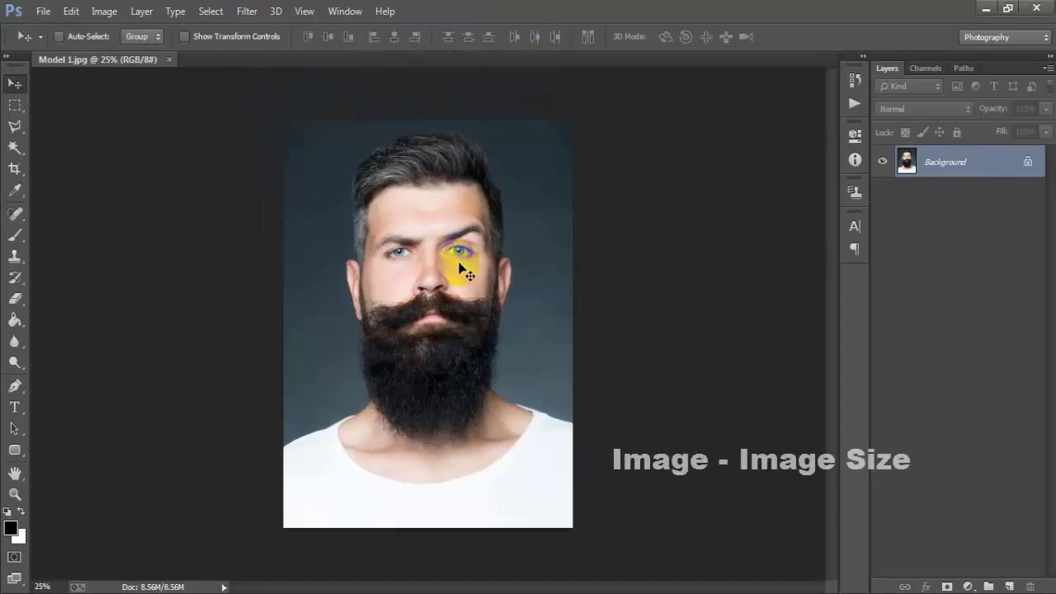
Set the Image Size to 1040 px wide by 1479 px high
click(105, 12)
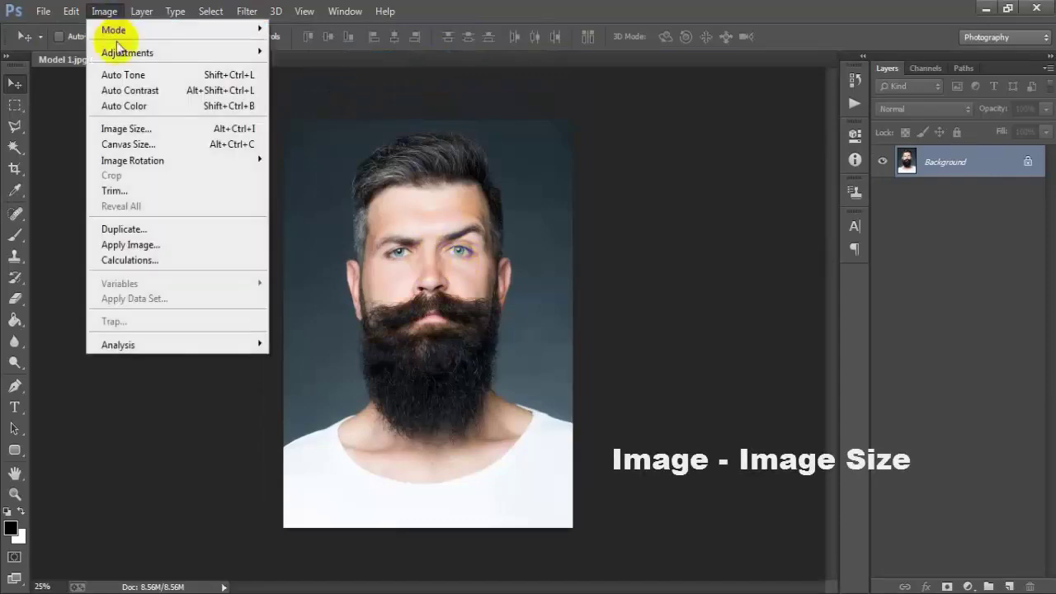
click(189, 131)
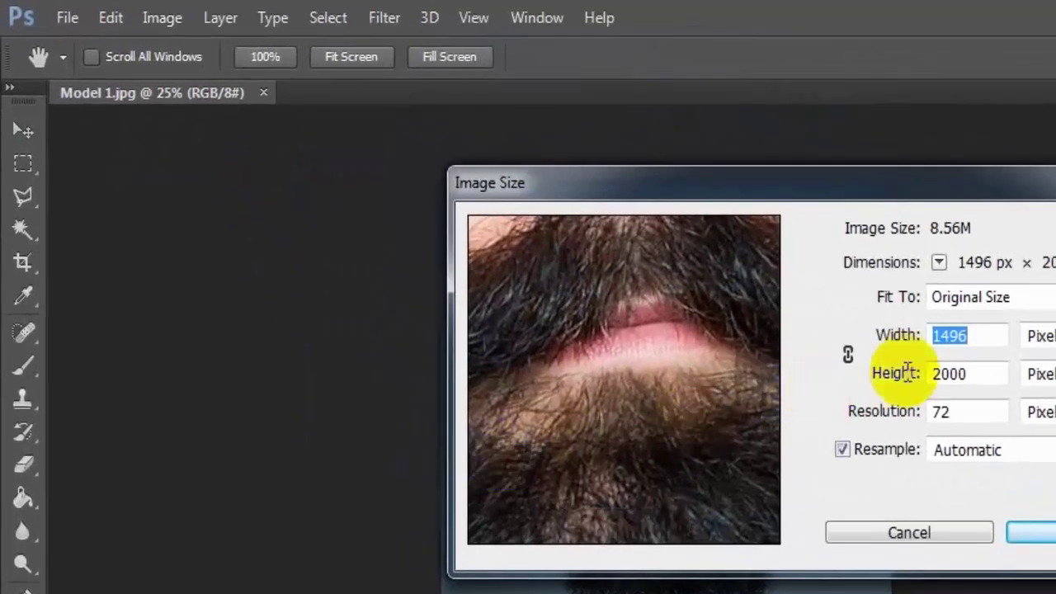
text(1)
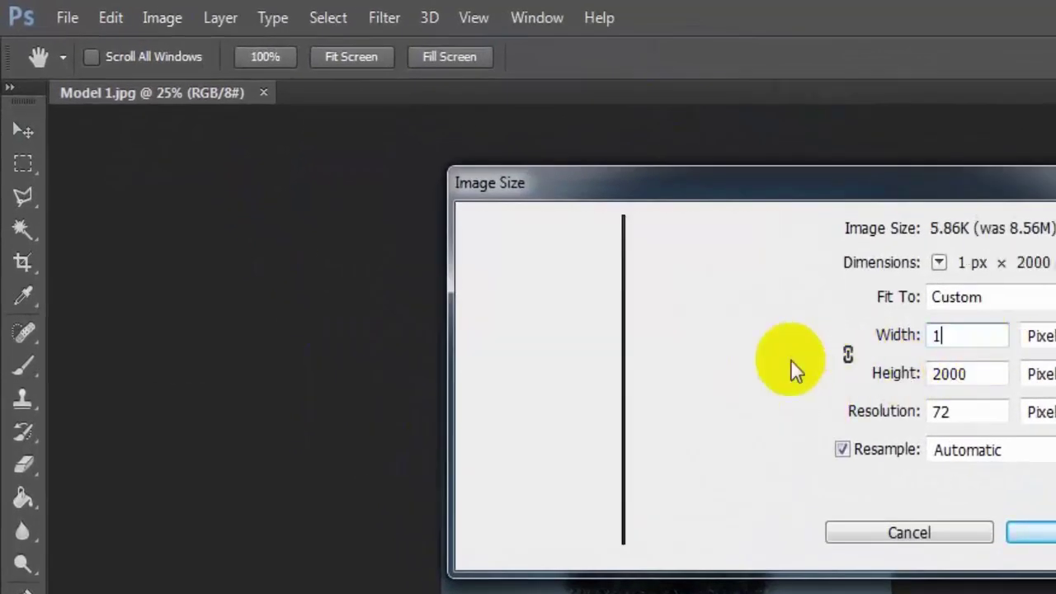
text(040)
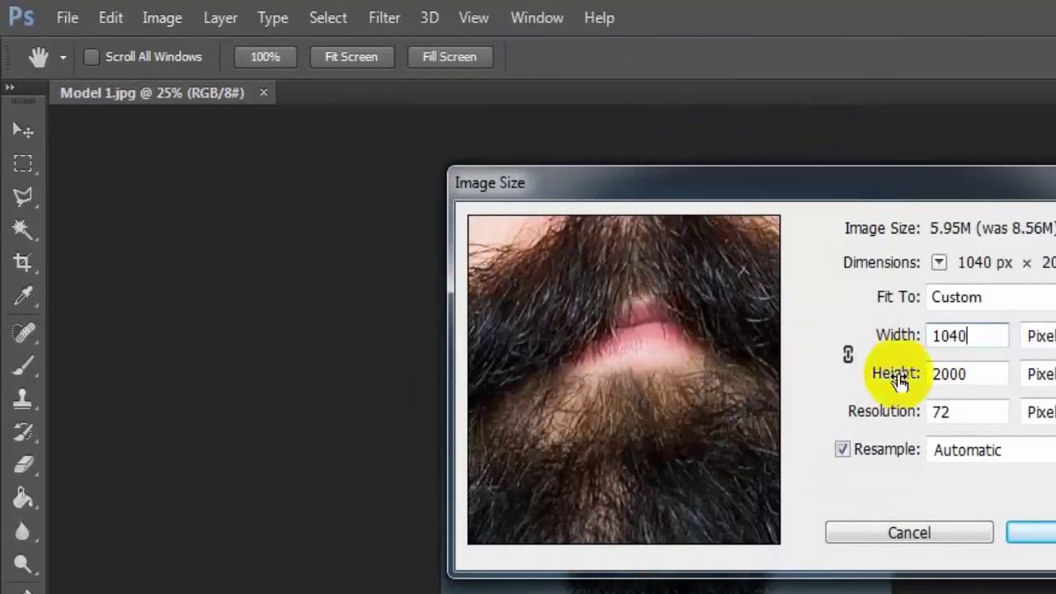
drag(966, 373, 896, 380)
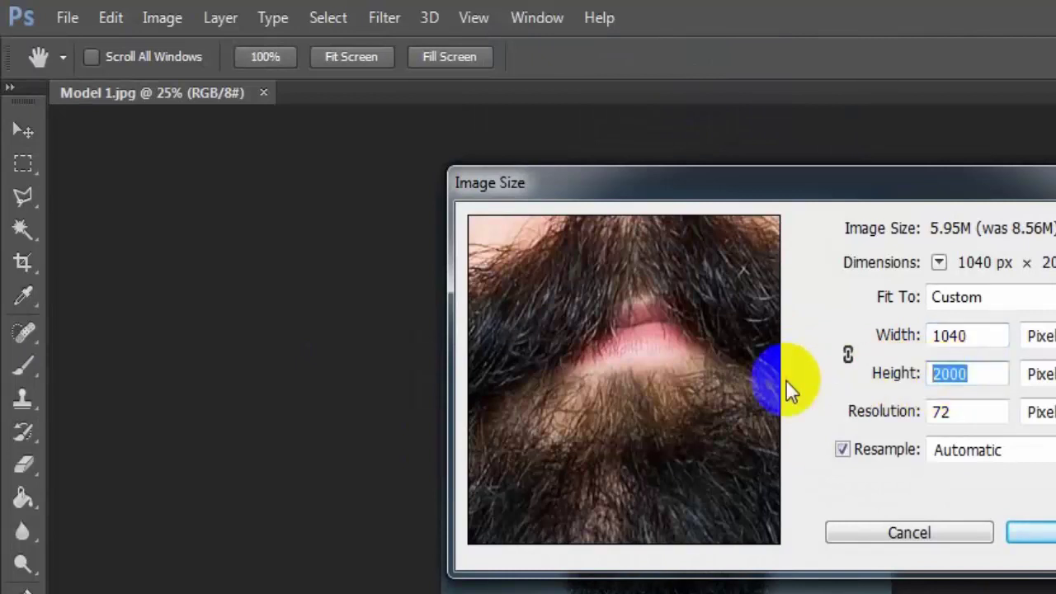
text(147)
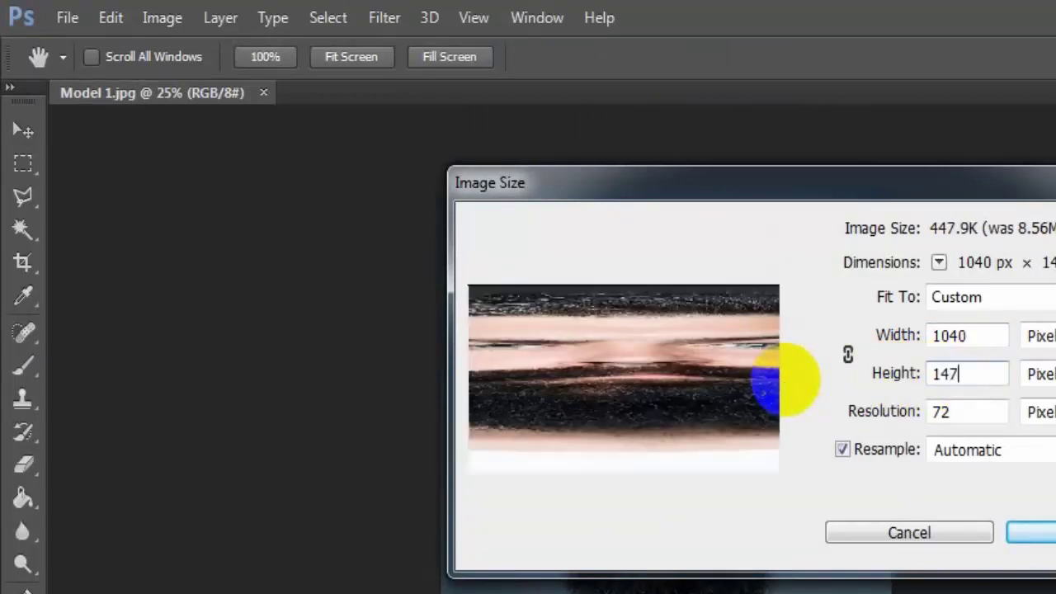
text(9)
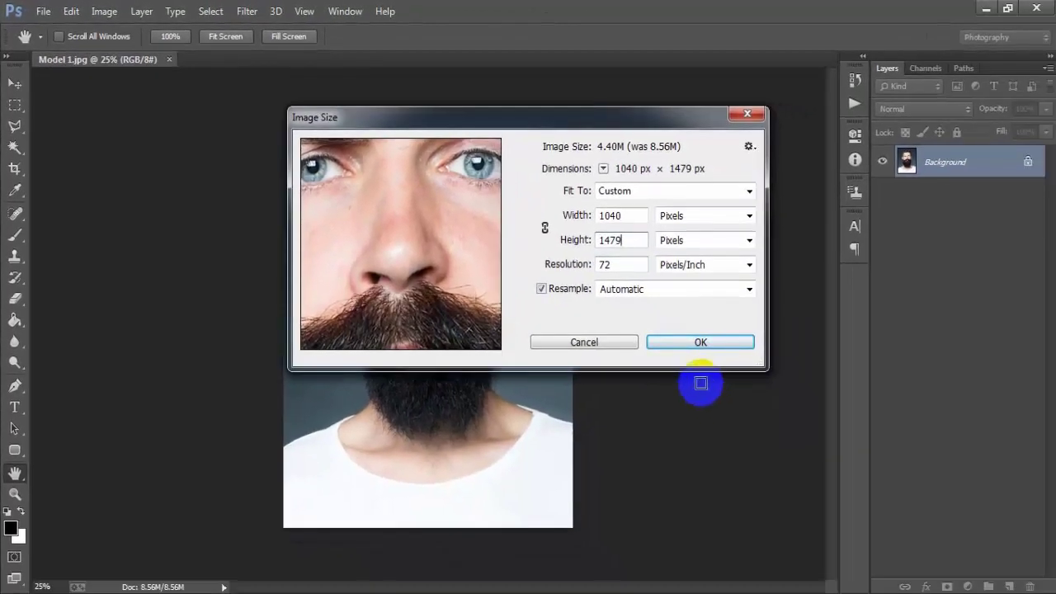
click(704, 344)
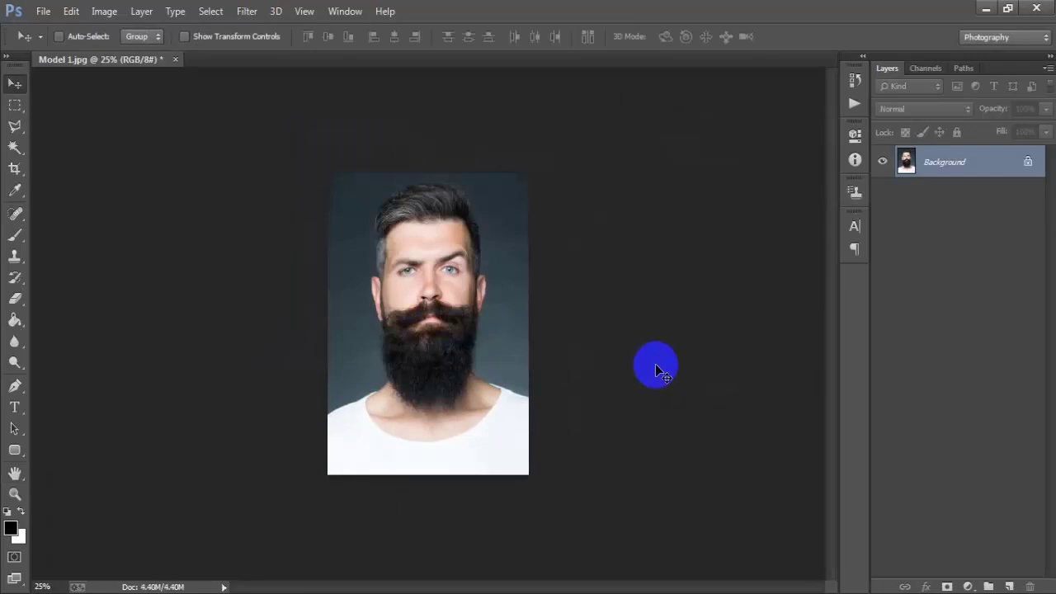
Duplicate the Background onto Layer 1 and apply Auto Tone to that copy
key(ctrl+plus)
key(ctrl+plus)
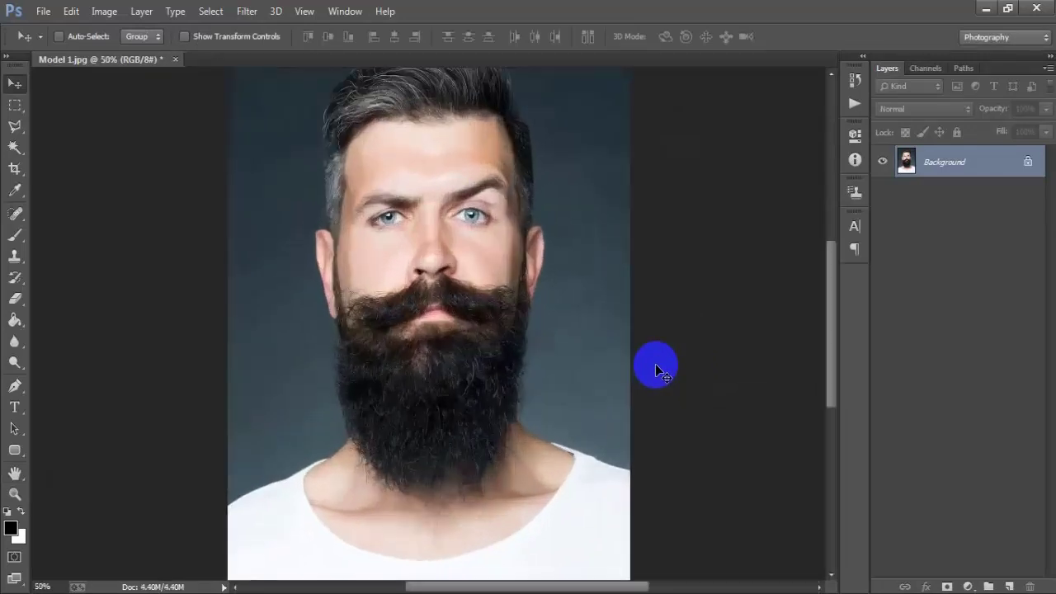
key(ctrl+minus)
key(ctrl+j)
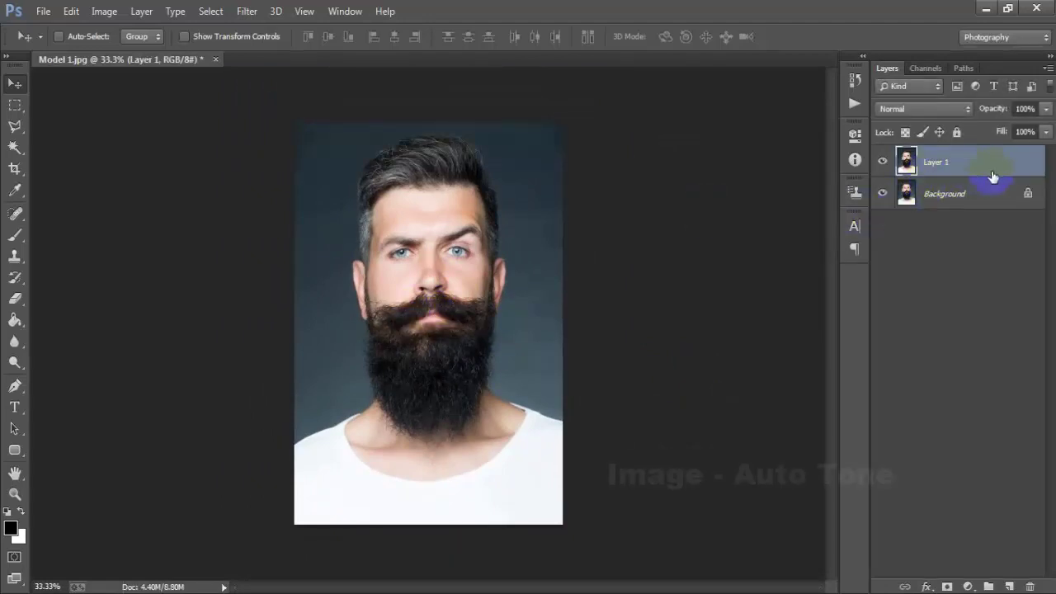
click(104, 12)
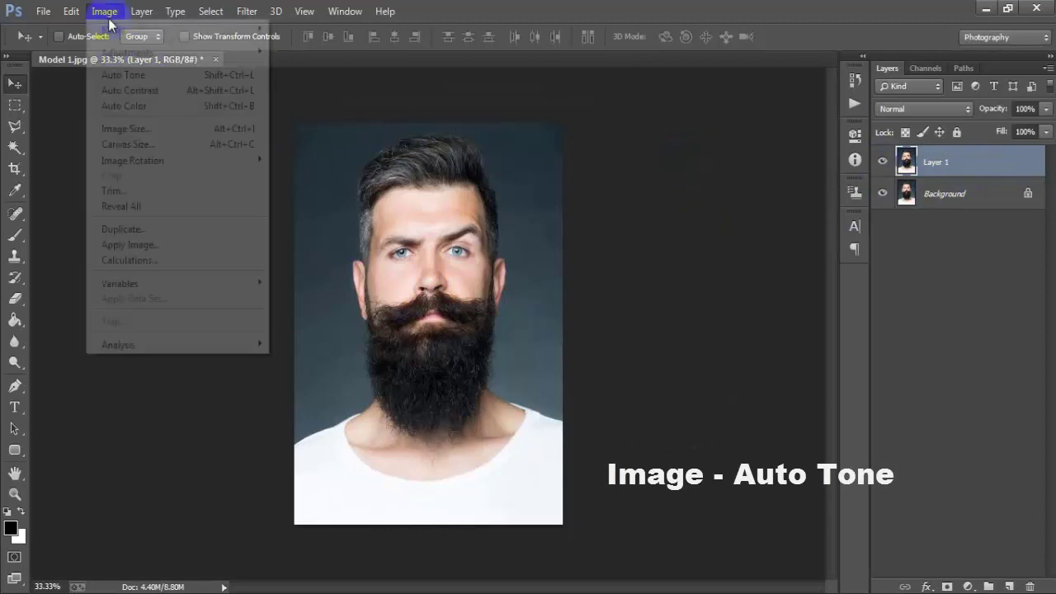
click(212, 78)
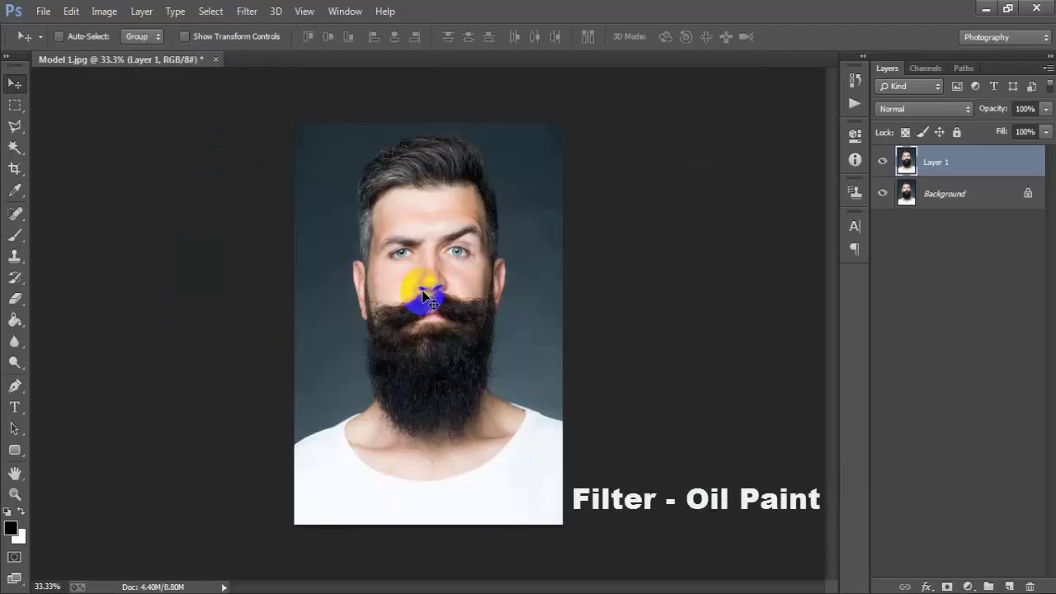
Set Oil Paint's Stylization to 5.2, Cleanliness to 2.1 and Scale to 0.1
click(247, 11)
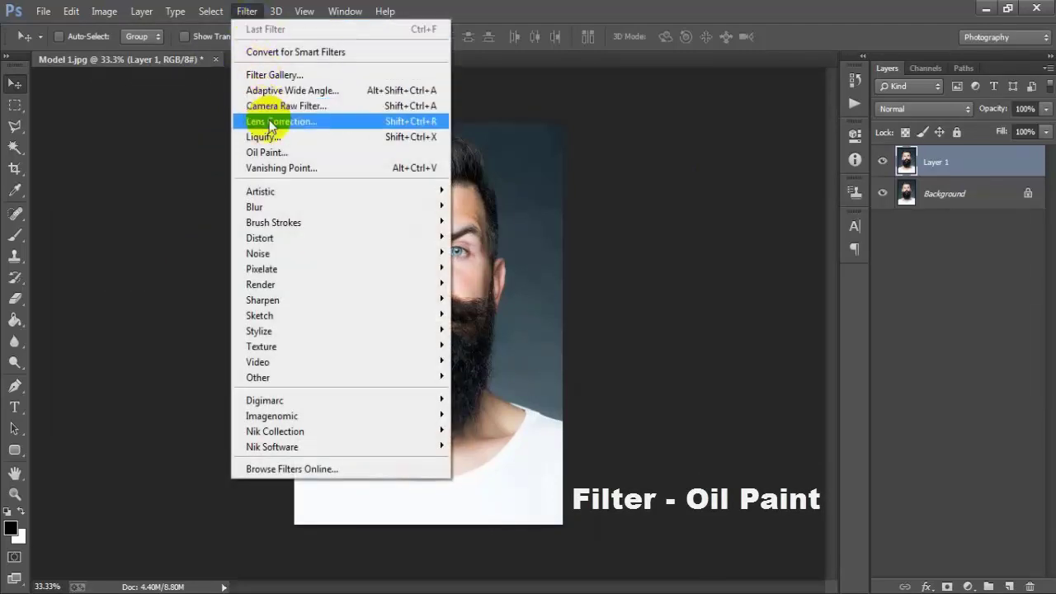
click(344, 154)
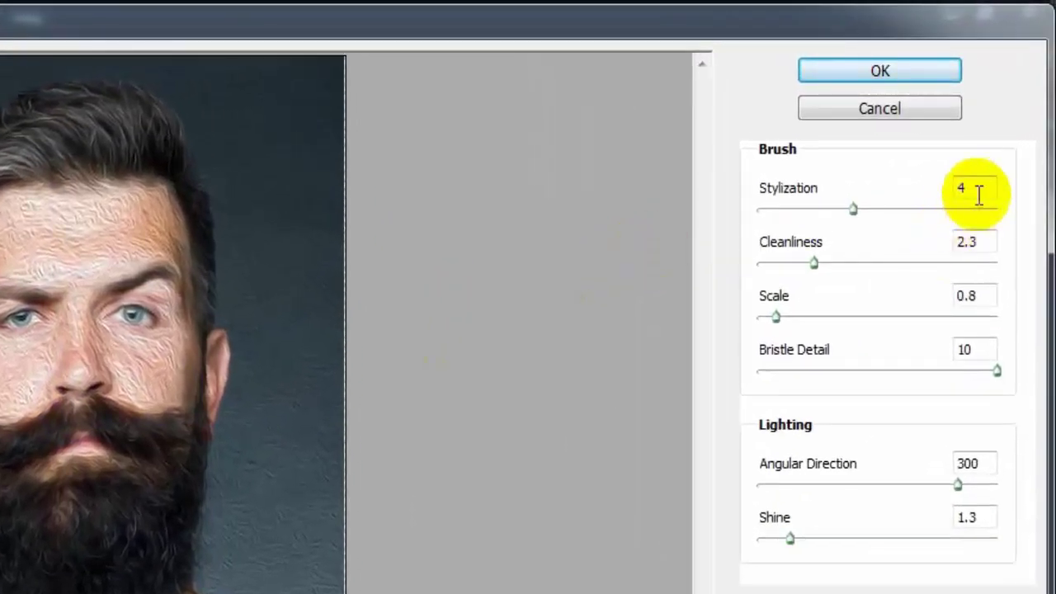
double_click(975, 189)
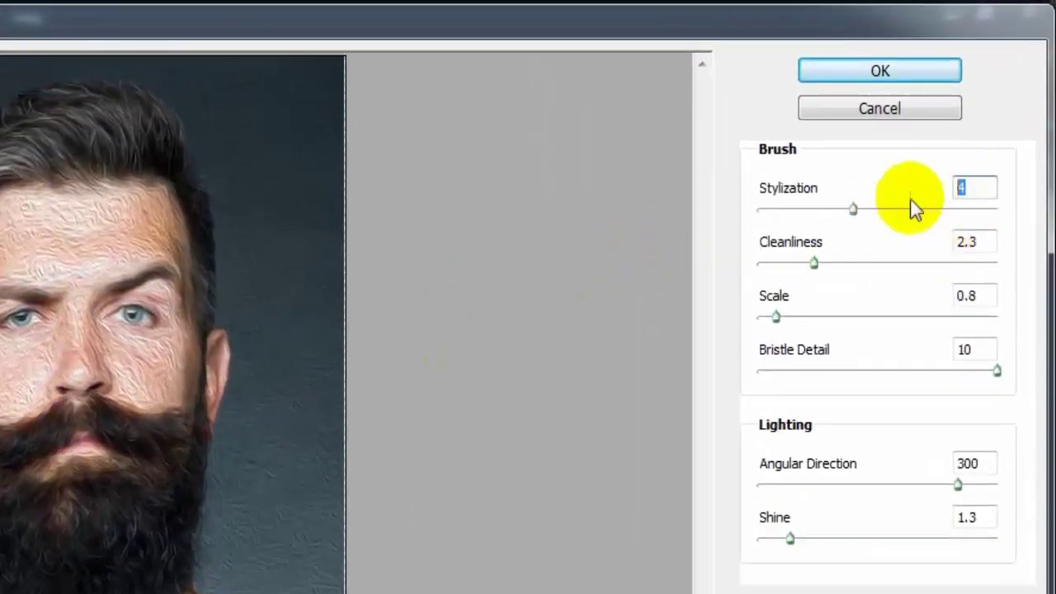
text(5.)
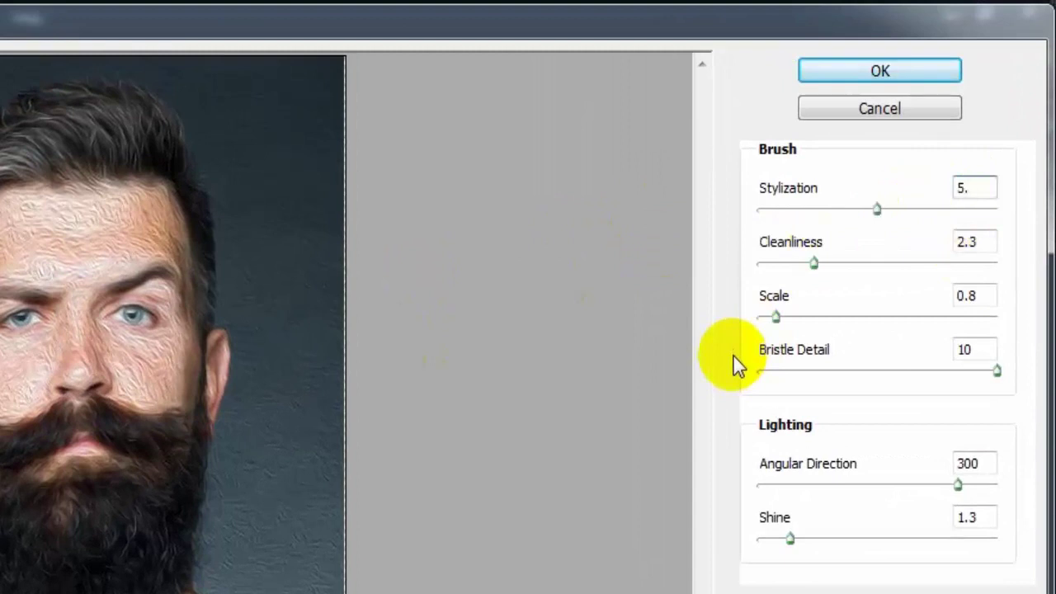
text(2)
double_click(978, 241)
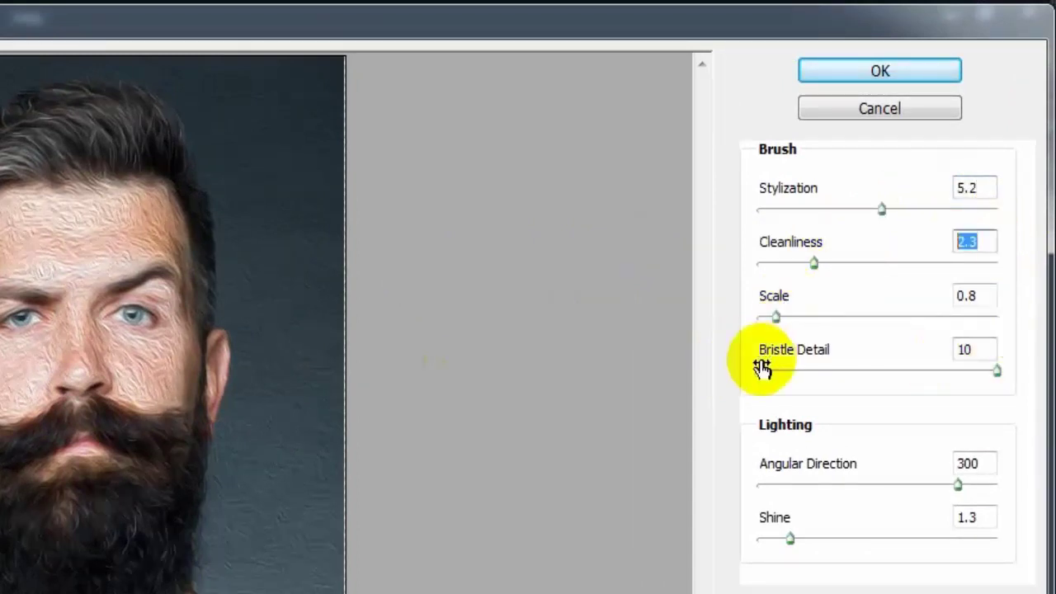
text(2.)
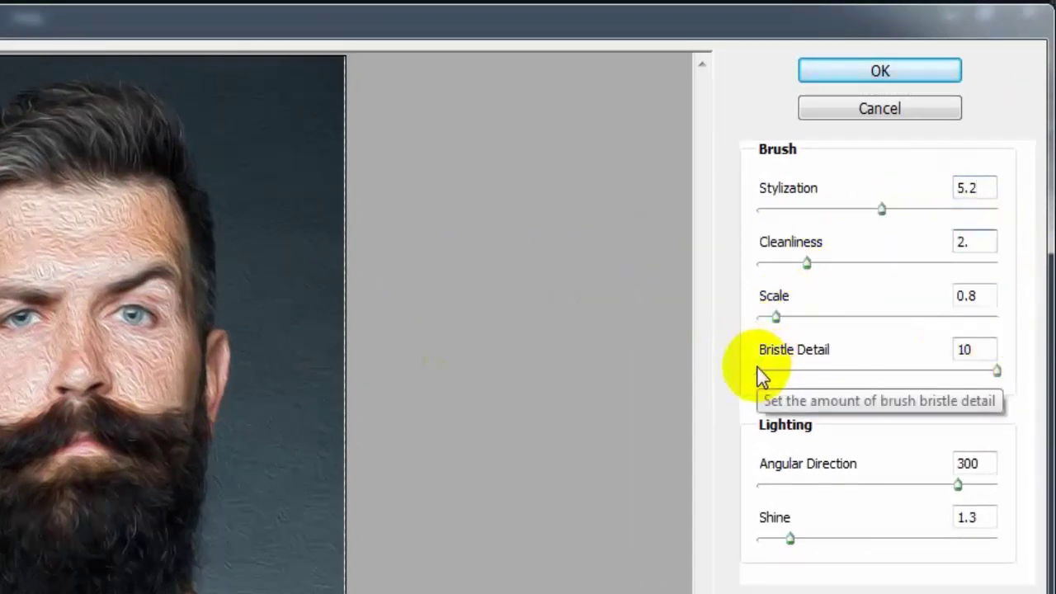
text(1)
drag(994, 297, 944, 300)
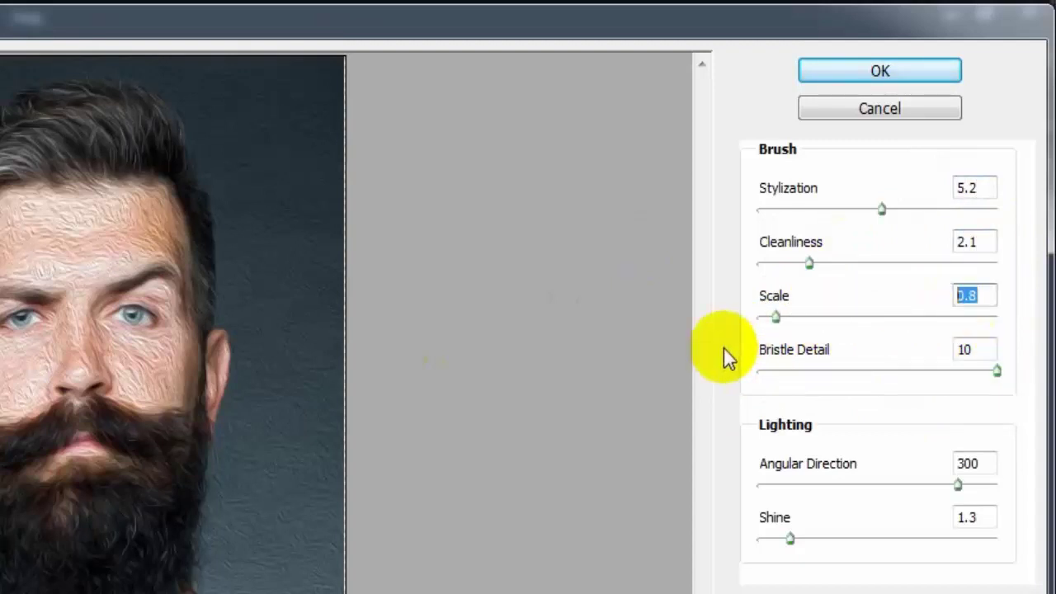
text(0.)
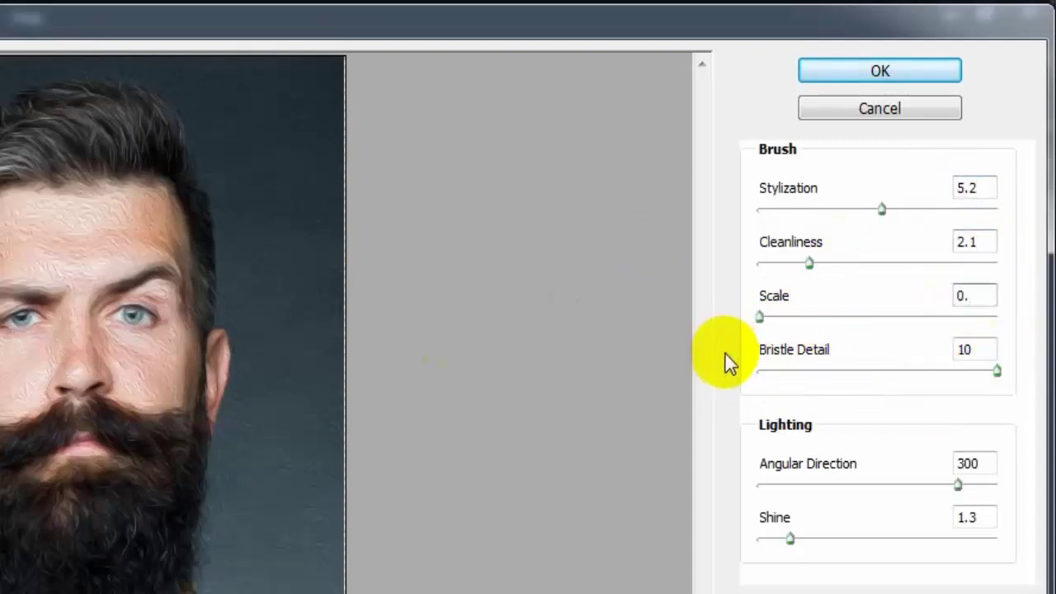
text(1)
Set Bristle Detail, Angular Direction and Shine to 0, then apply Oil Paint
double_click(974, 352)
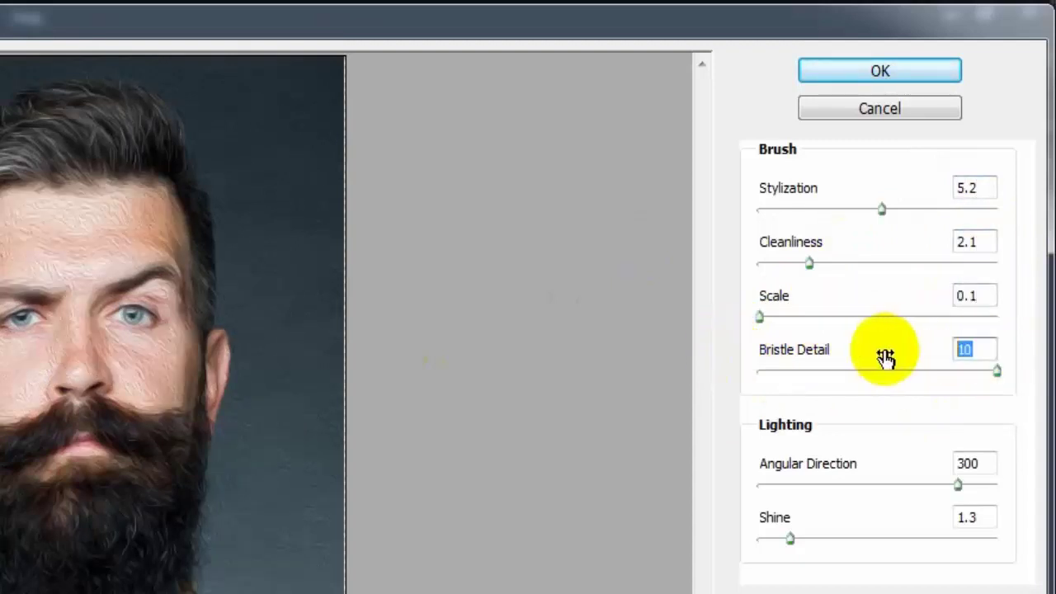
text(0)
double_click(967, 464)
text(0)
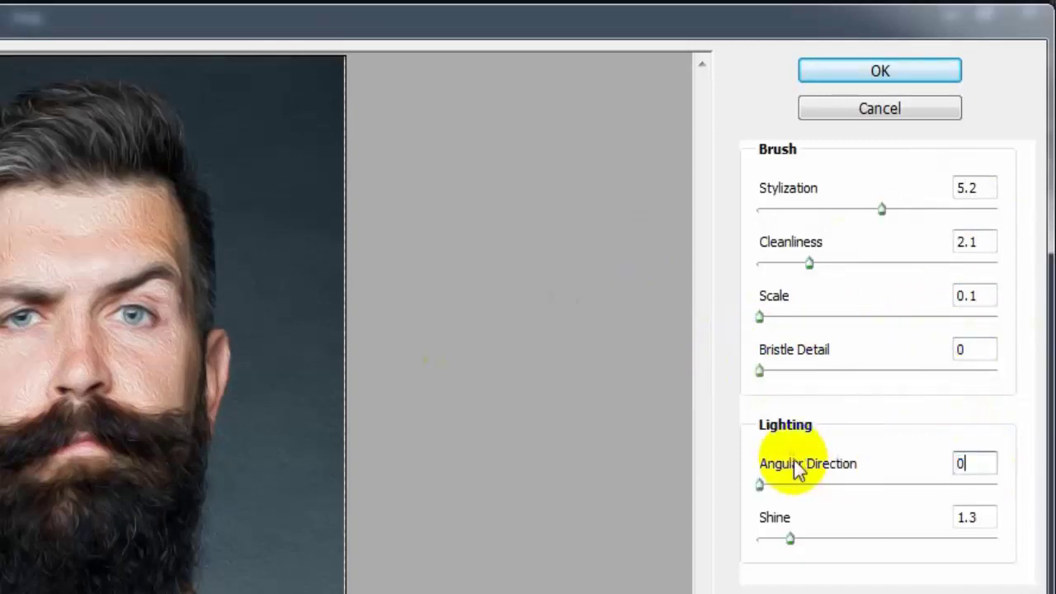
double_click(977, 516)
text(0)
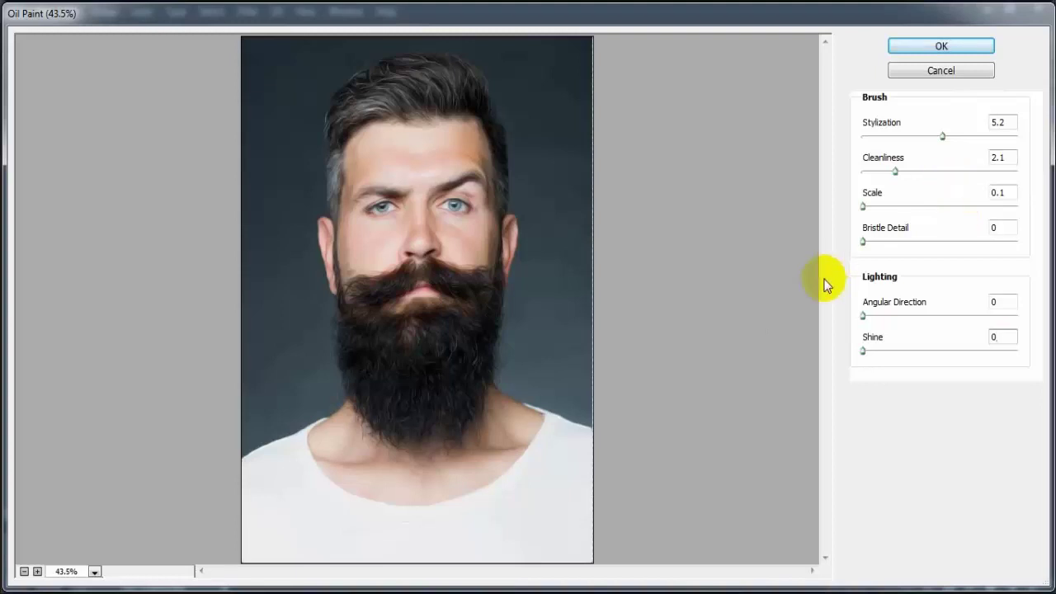
click(931, 46)
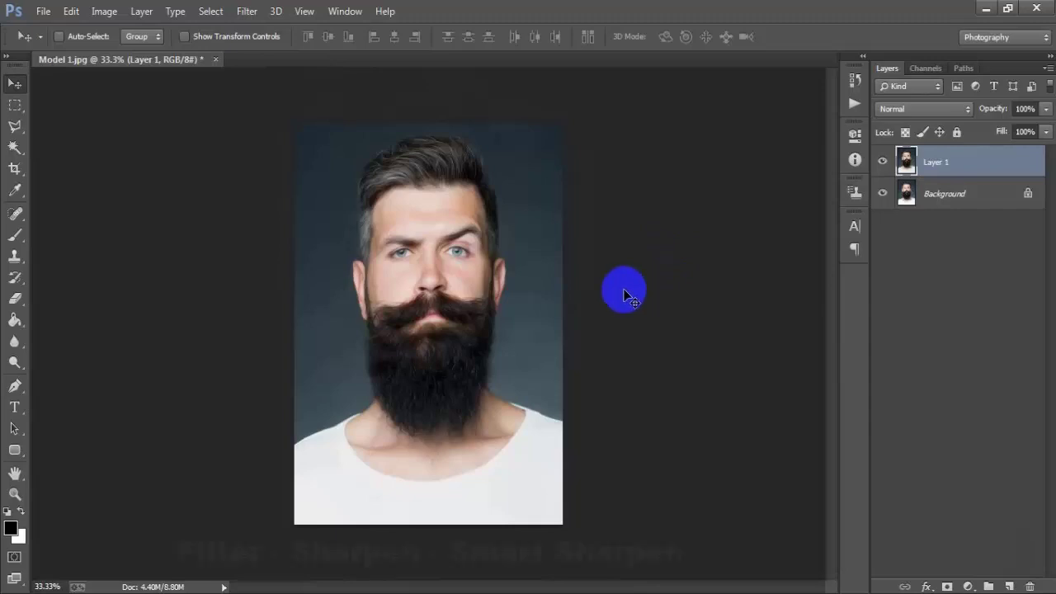
Apply Smart Sharpen to Layer 1 removing Gaussian Blur, Amount 50%, Radius 1.0 px
click(247, 16)
mouse_move(262, 300)
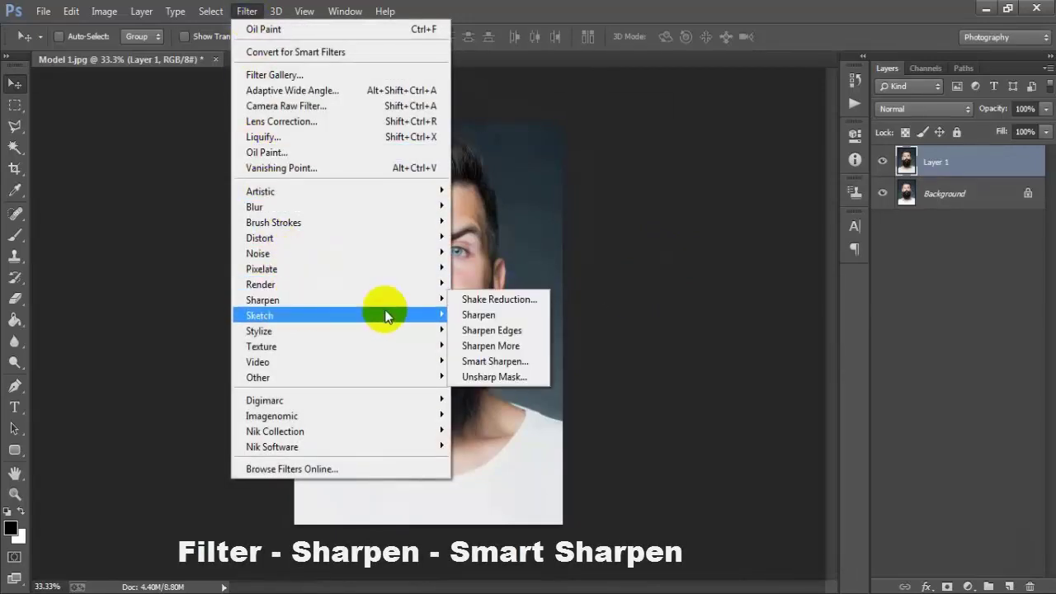
click(522, 364)
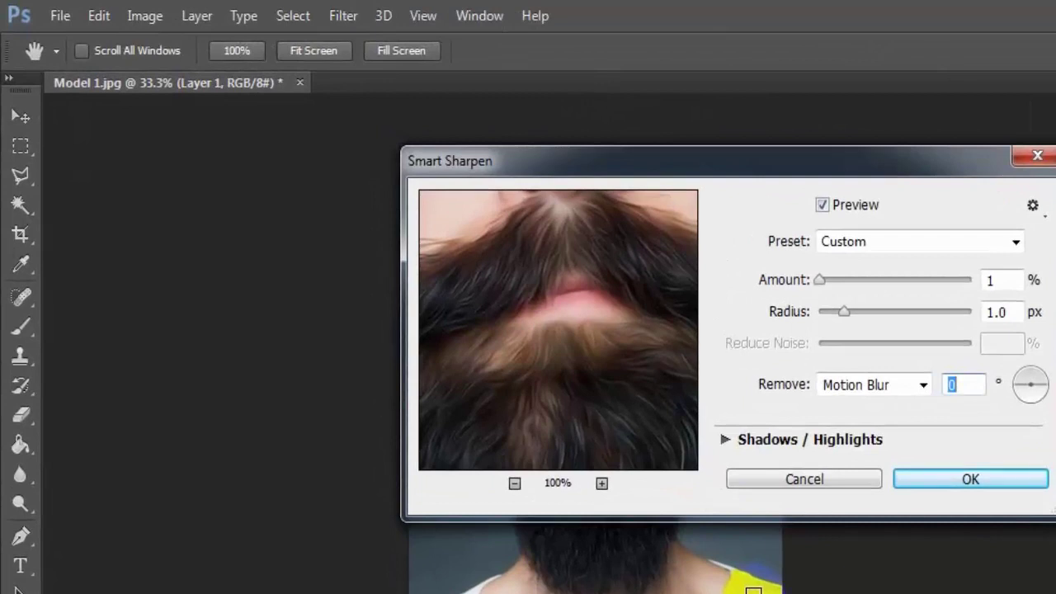
click(924, 384)
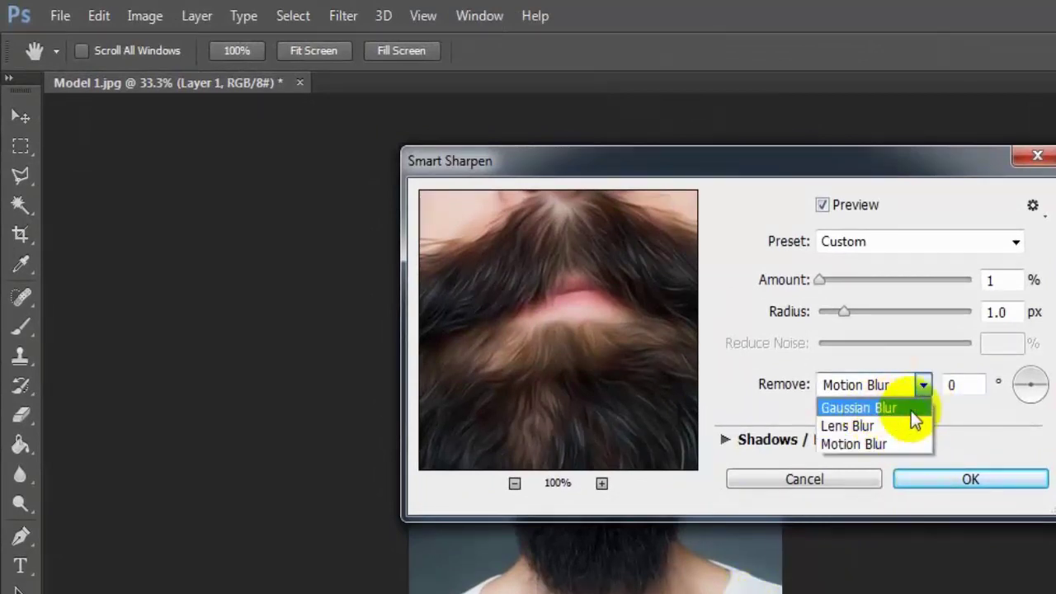
click(916, 408)
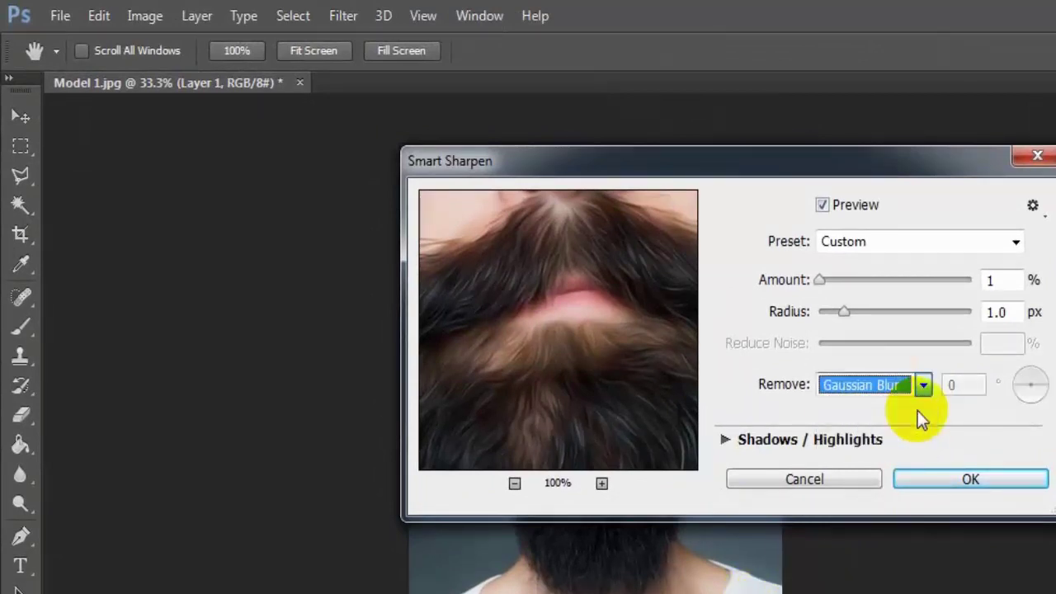
click(992, 279)
text(5)
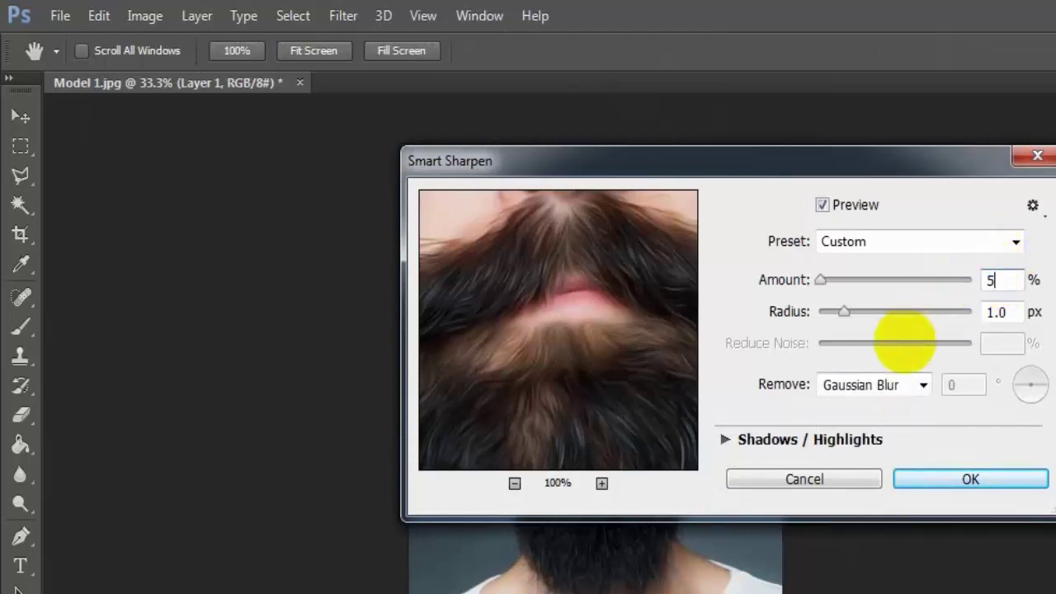
text(0)
click(999, 314)
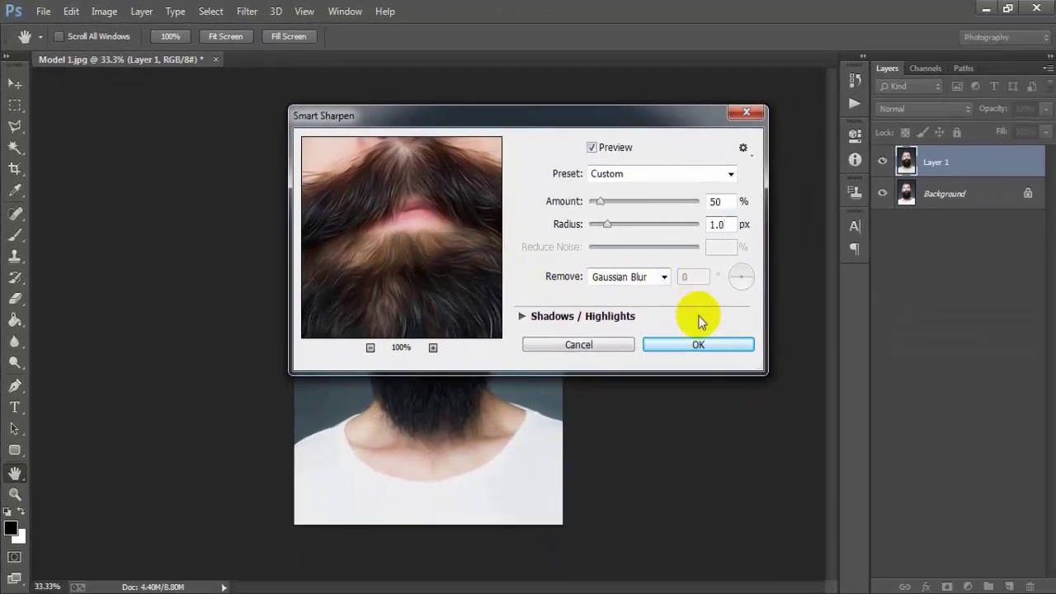
click(701, 345)
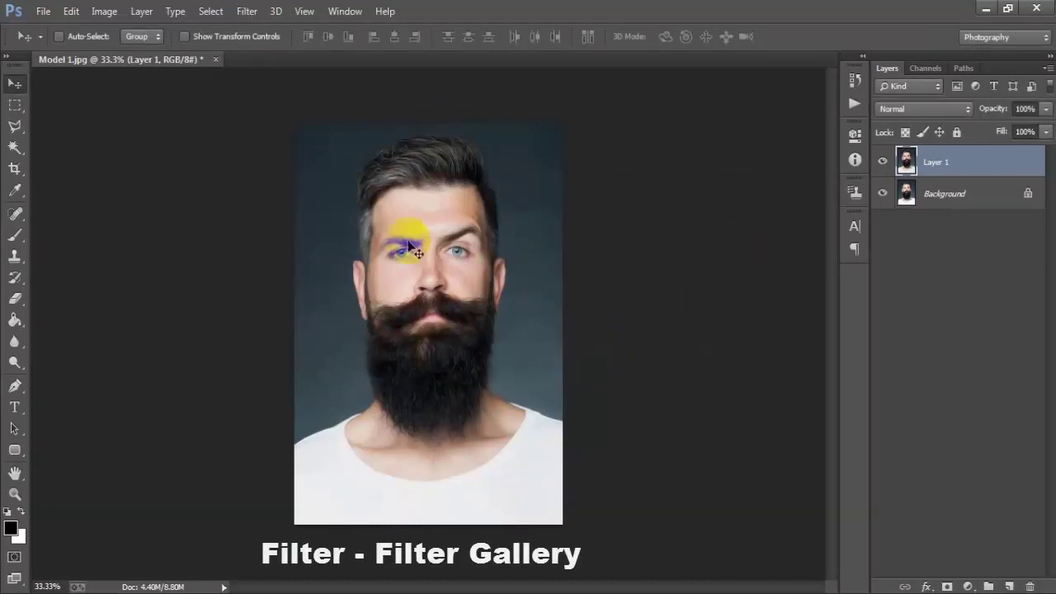
In the Filter Gallery, choose Diffuse Glow from the Distort category and preview it
click(245, 13)
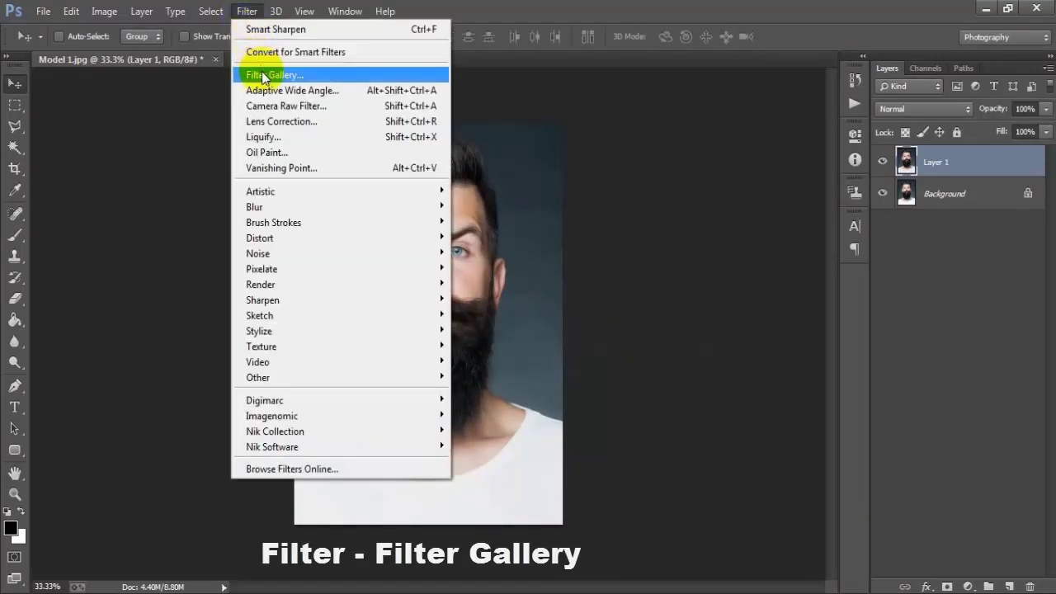
click(355, 78)
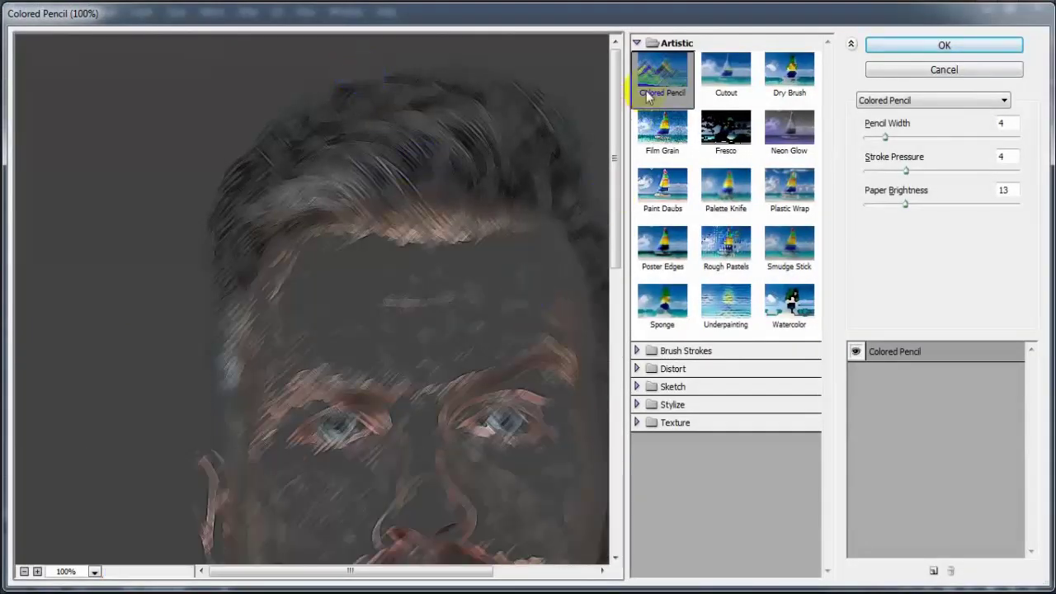
click(636, 44)
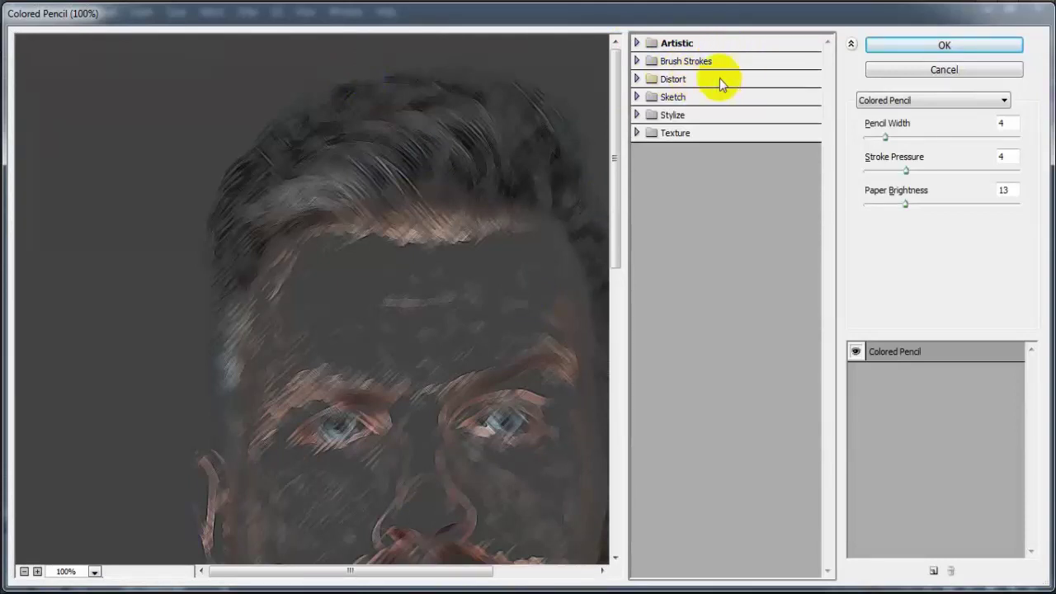
click(636, 79)
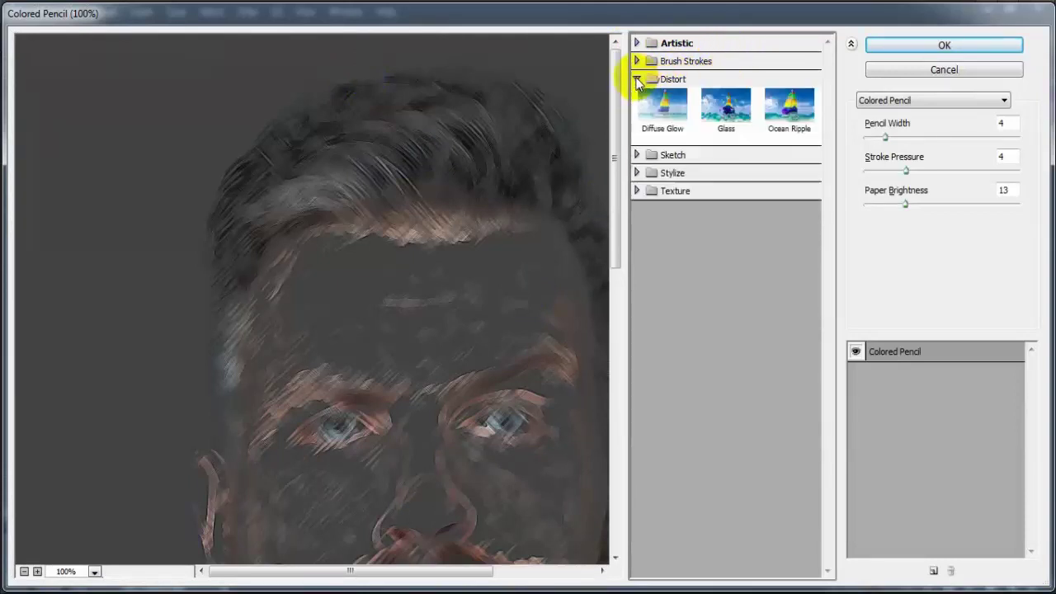
click(660, 112)
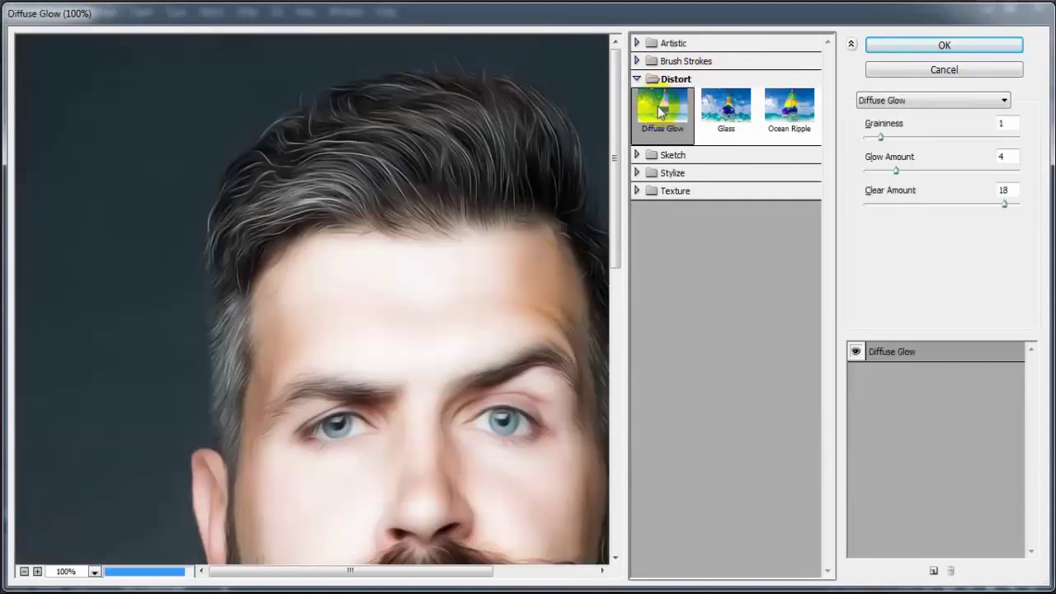
drag(511, 359, 419, 200)
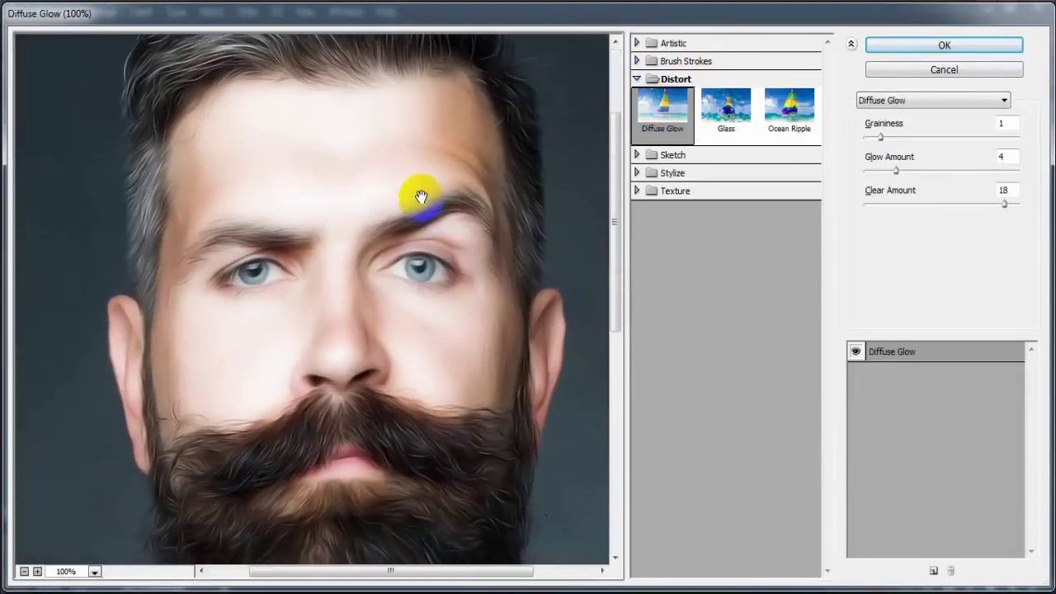
click(651, 122)
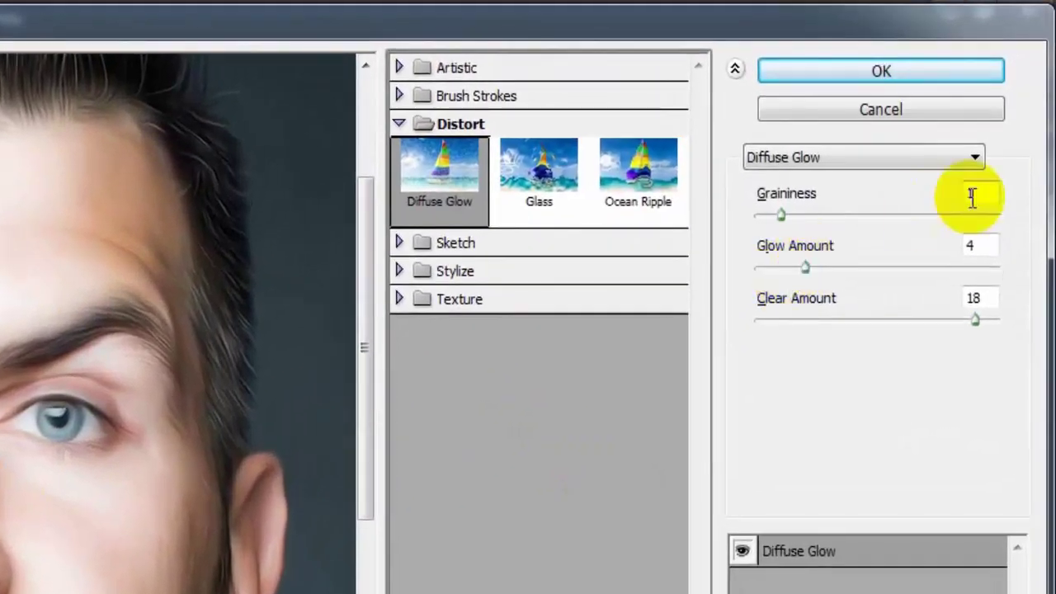
Set Diffuse Glow to Graininess 1, Glow Amount 4, Clear Amount 18 and apply it
double_click(972, 196)
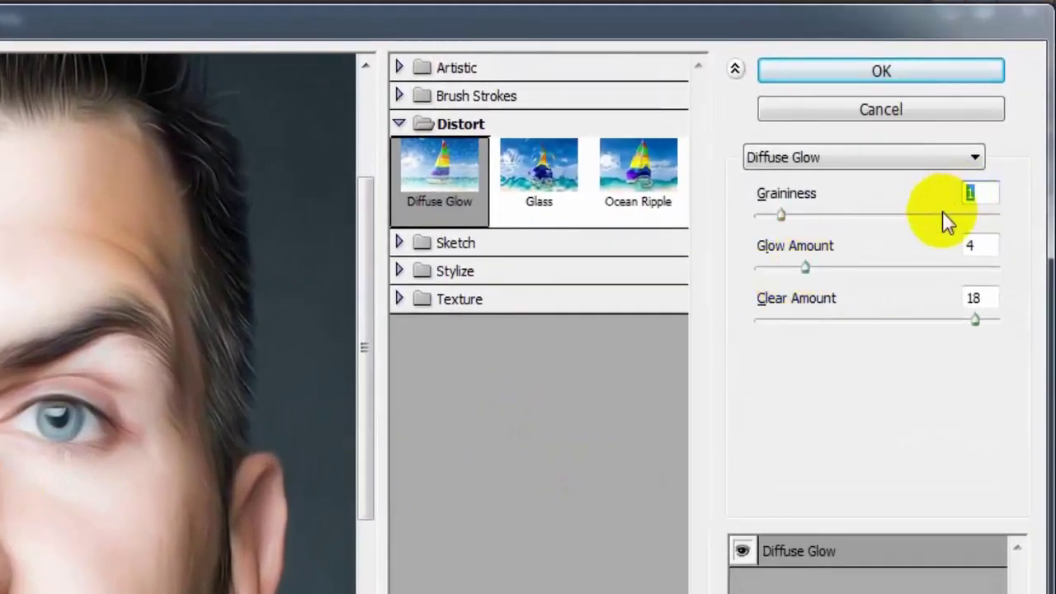
text(1)
key(Tab)
double_click(974, 297)
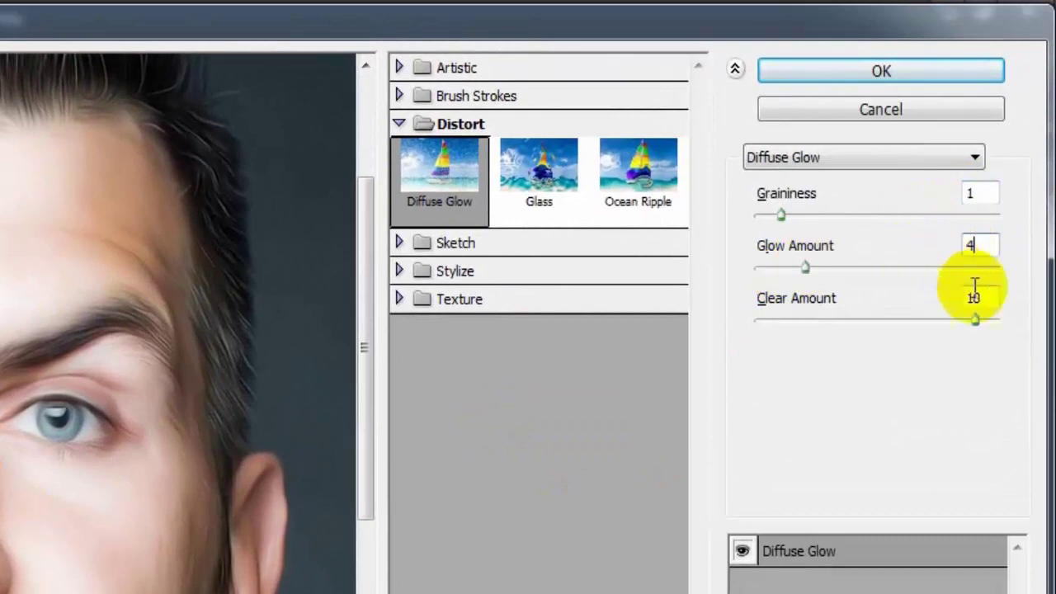
text(18)
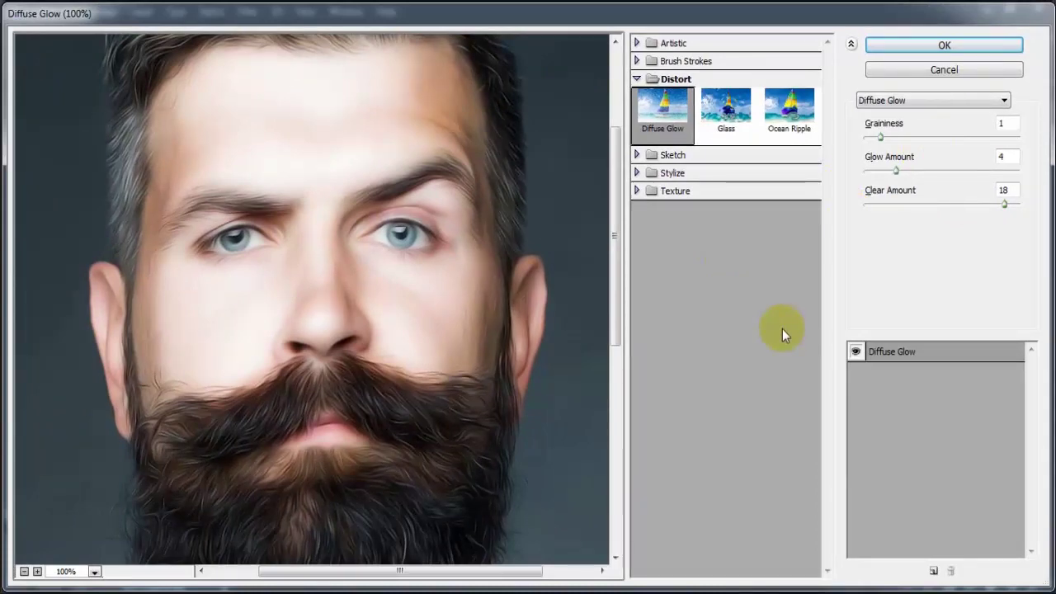
click(949, 47)
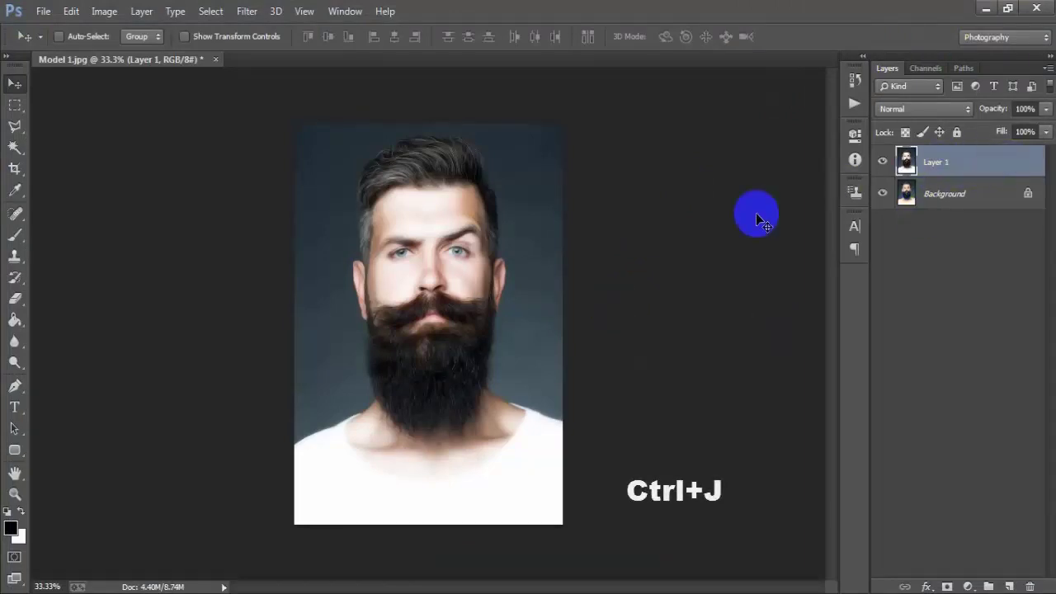
Duplicate Layer 1 and reapply Smart Sharpen (50%, 1.0 px) to Layer 1 copy
key(ctrl+j)
click(784, 193)
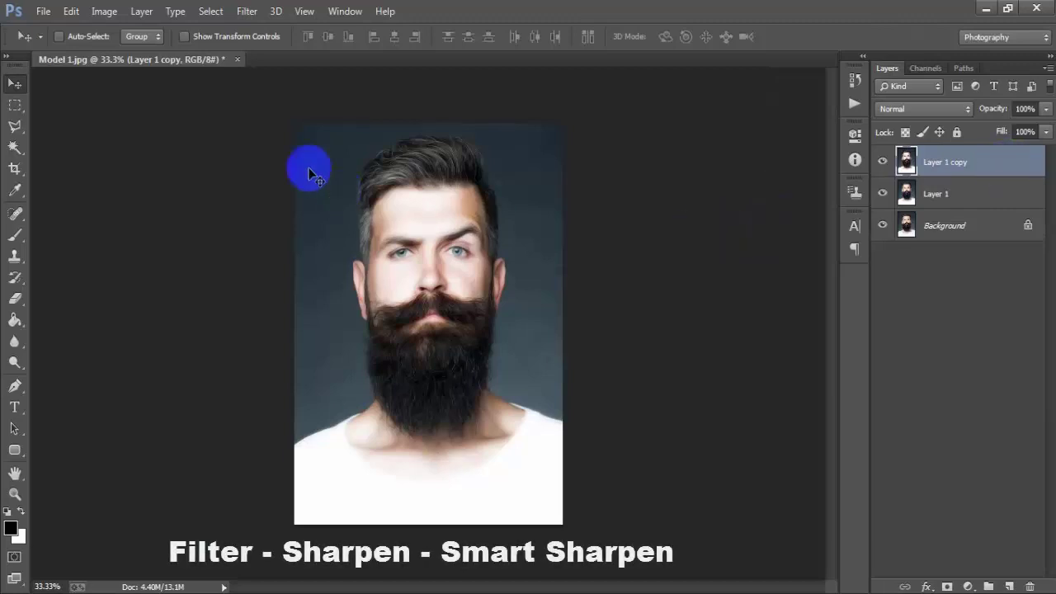
click(247, 11)
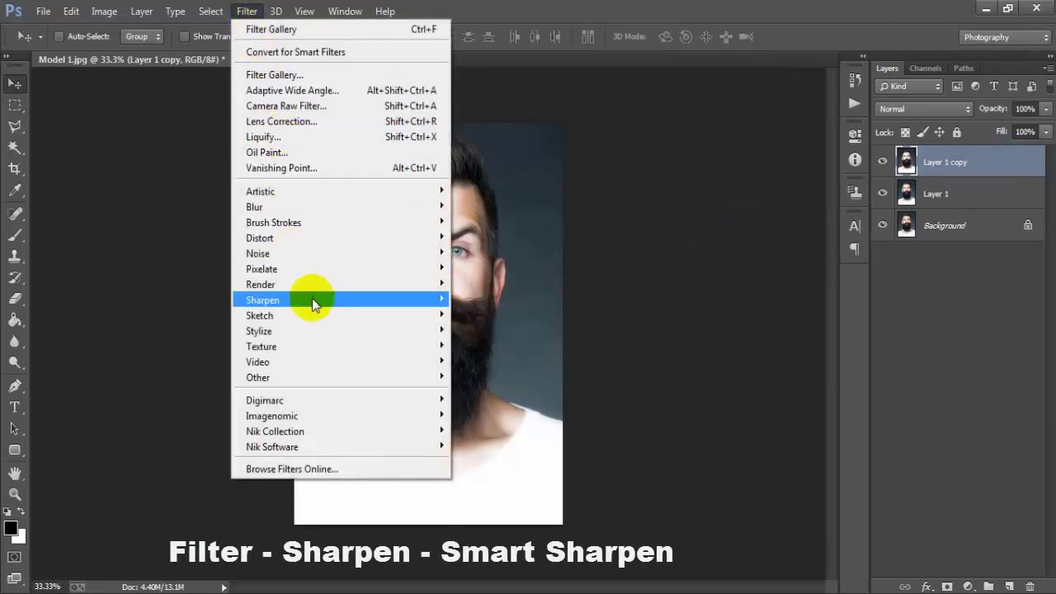
mouse_move(263, 300)
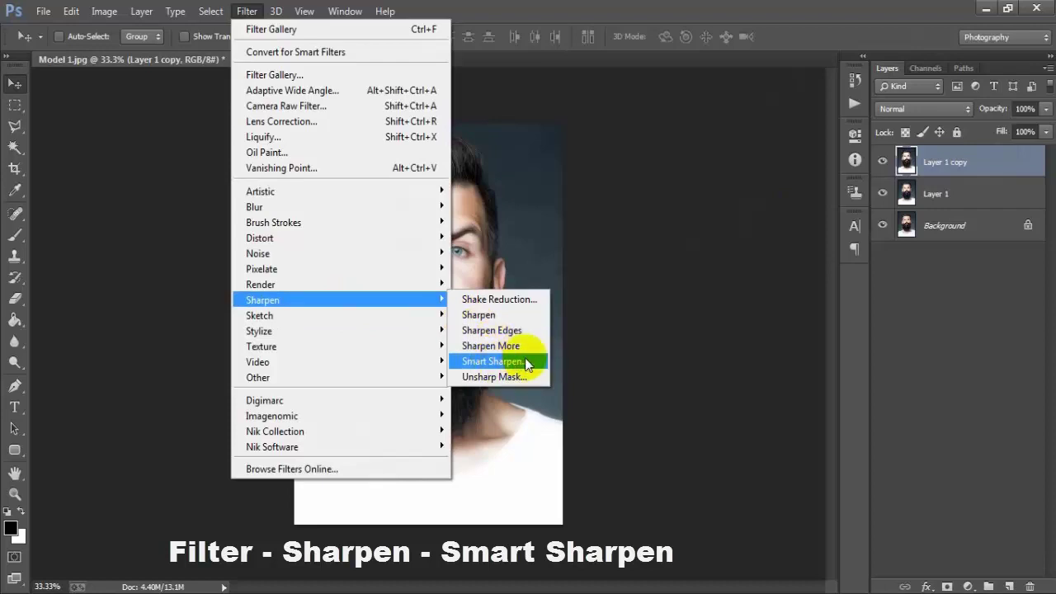
click(527, 362)
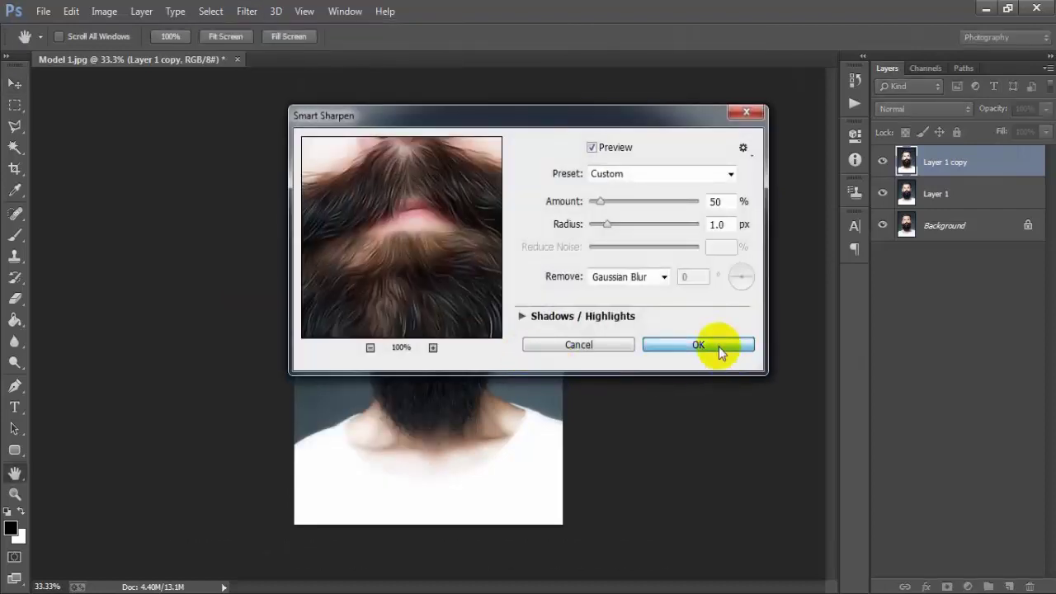
click(719, 346)
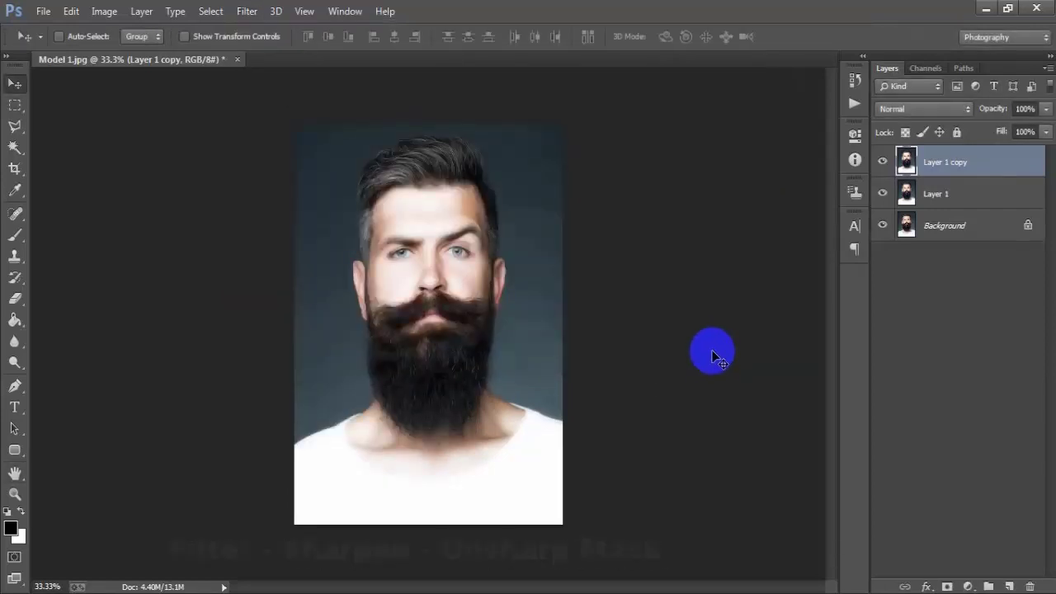
Apply Unsharp Mask to Layer 1 copy at 40% amount, 4.5 px radius, threshold 0
click(247, 11)
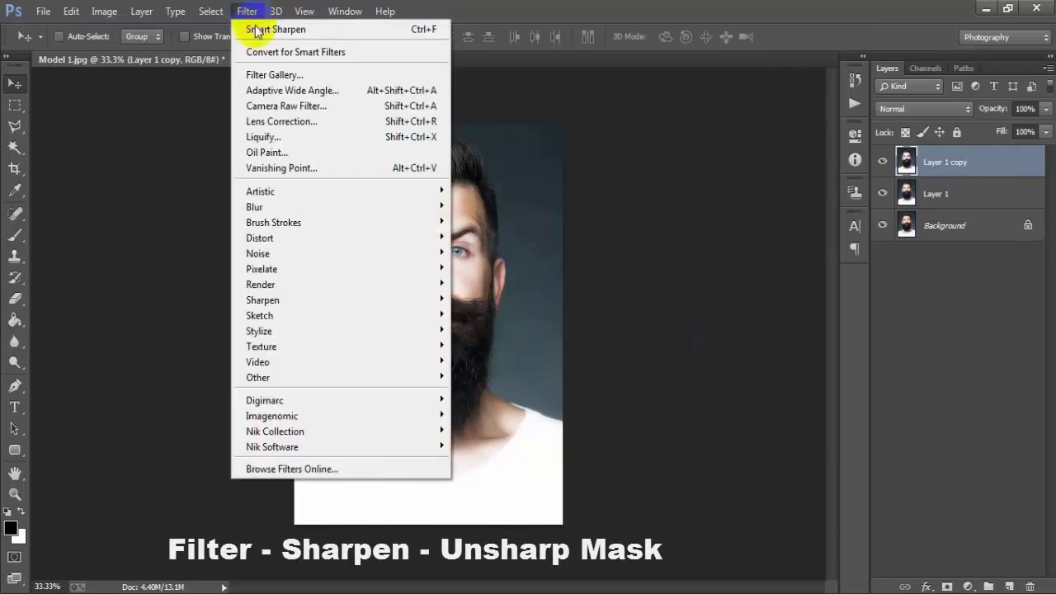
mouse_move(262, 299)
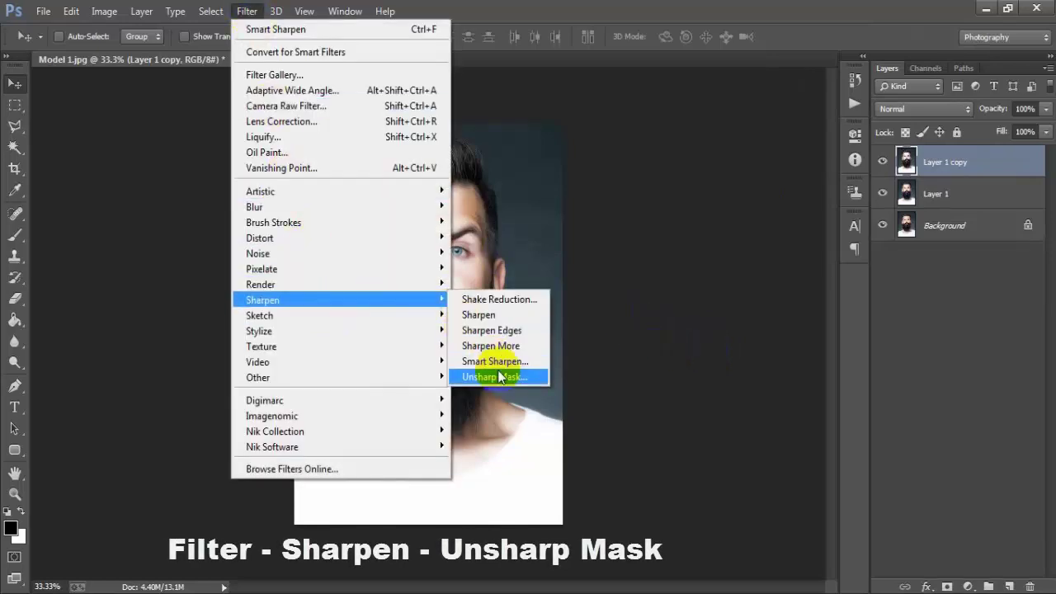
click(532, 376)
text(4)
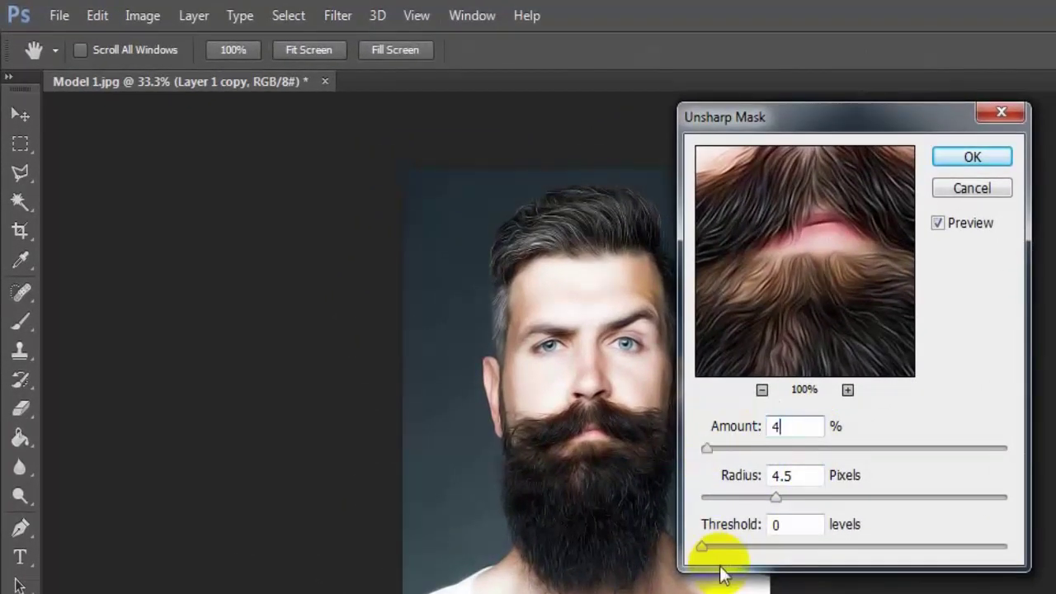
text(0)
double_click(789, 476)
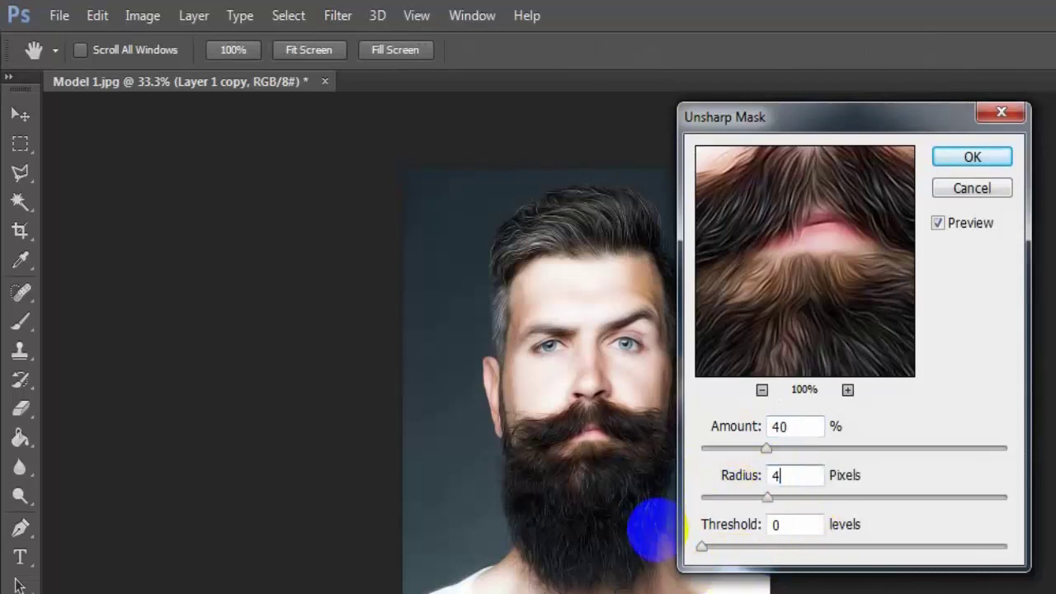
text(.5)
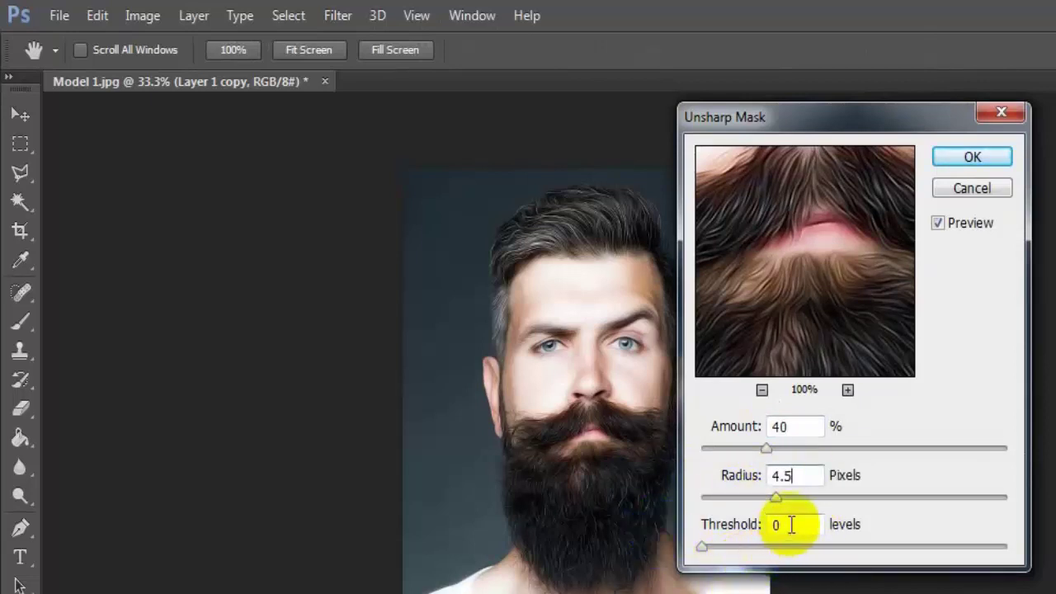
double_click(791, 525)
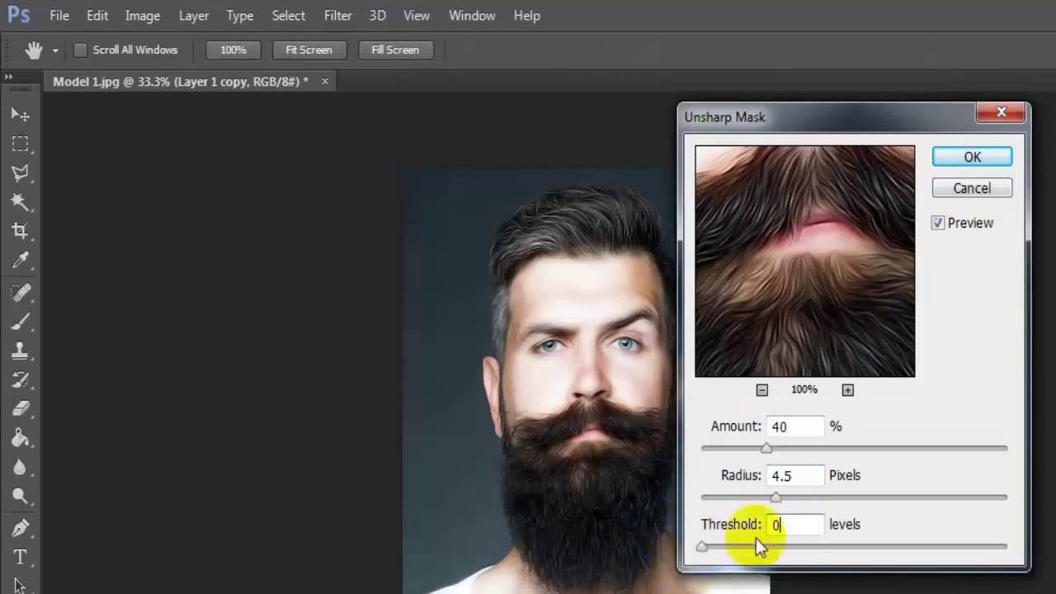
mouse_move(801, 238)
mouse_down()
mouse_move(812, 253)
mouse_move(822, 412)
mouse_move(762, 165)
mouse_move(849, 249)
mouse_move(709, 394)
mouse_move(830, 377)
mouse_move(891, 288)
mouse_move(877, 314)
mouse_move(784, 229)
mouse_move(731, 413)
mouse_up()
mouse_move(789, 297)
mouse_down()
mouse_move(825, 242)
mouse_move(843, 266)
mouse_up()
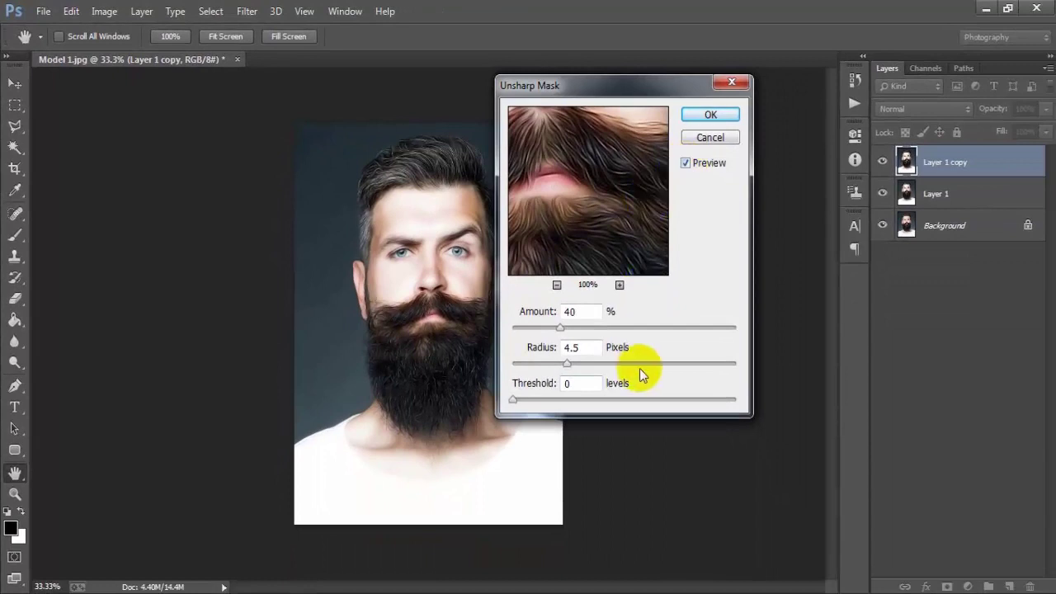
click(700, 117)
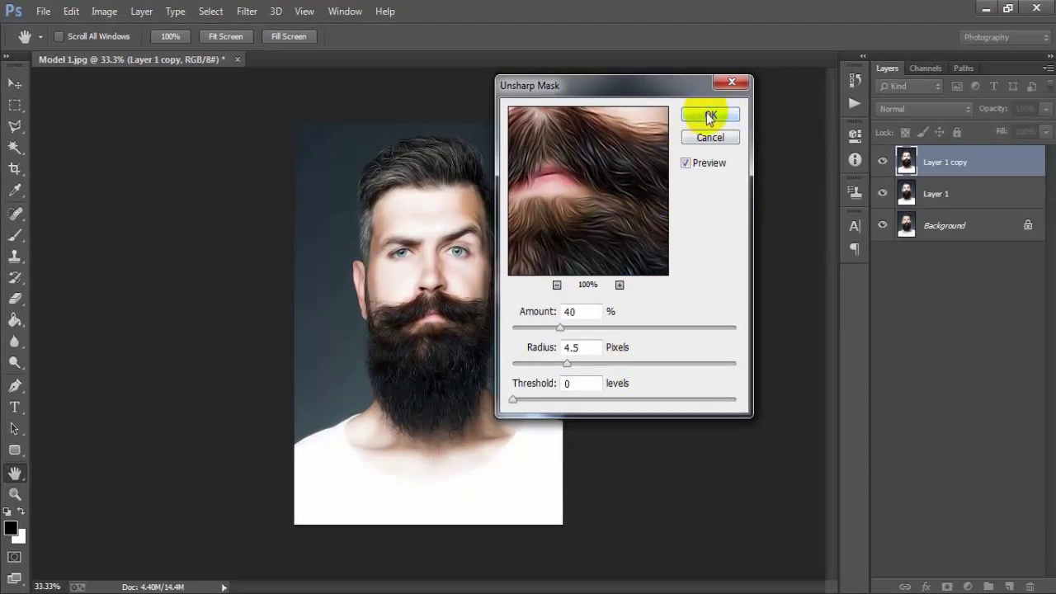
key(v)
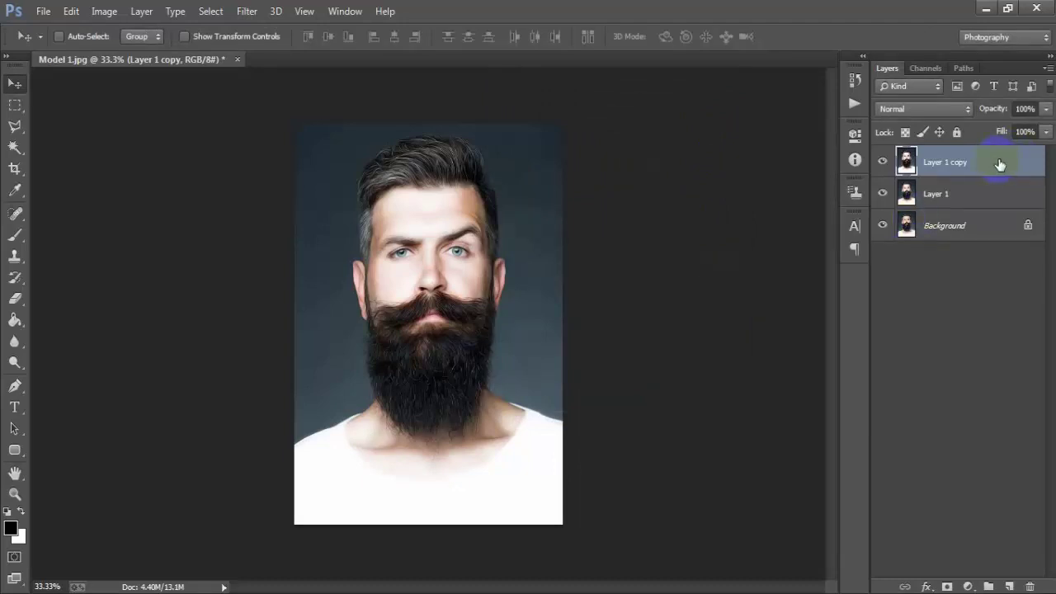
Duplicate Layer 1 copy as Layer 1 copy 2 and set its blend mode to Overlay
key(ctrl+j)
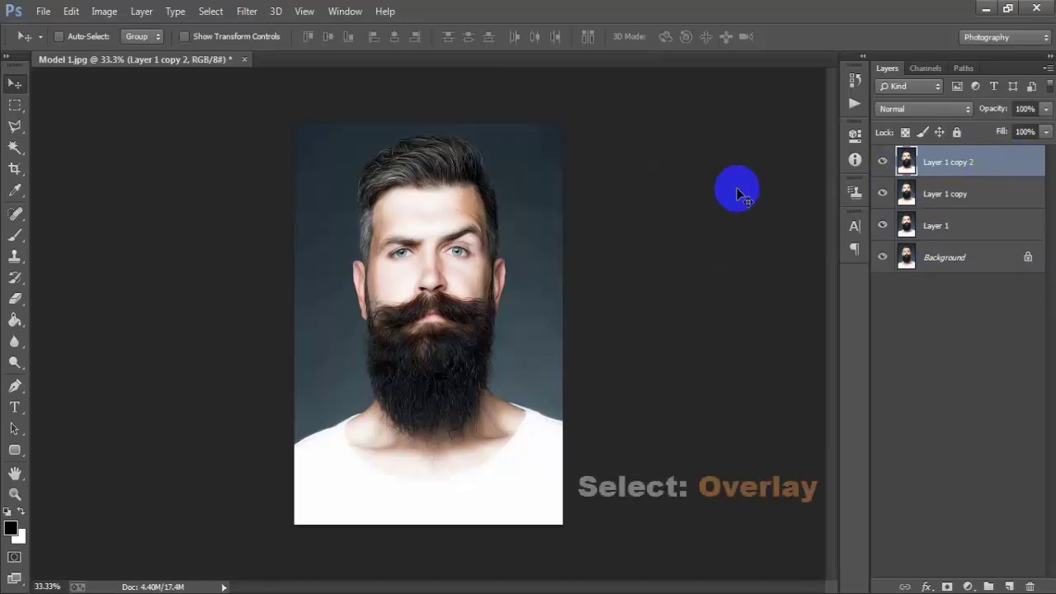
click(904, 108)
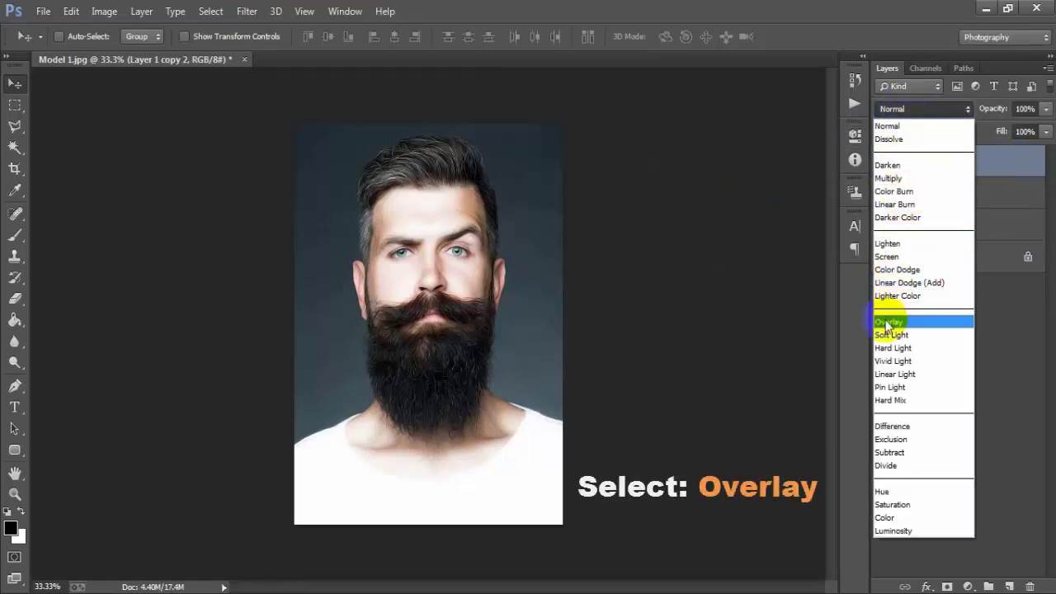
click(924, 321)
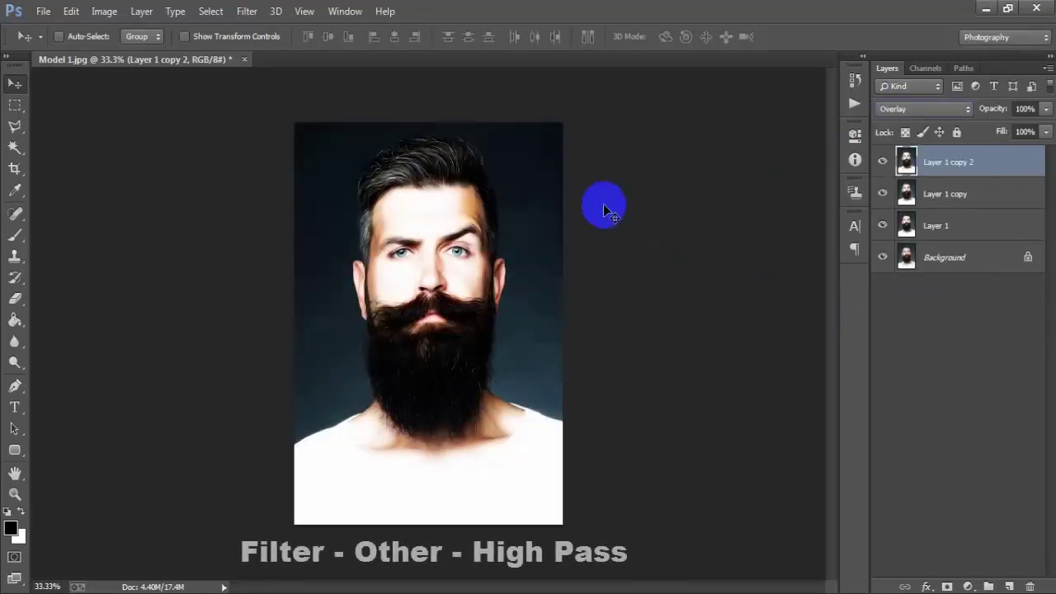
Apply High Pass with a 1.5-pixel radius to Layer 1 copy 2
click(248, 11)
mouse_move(338, 377)
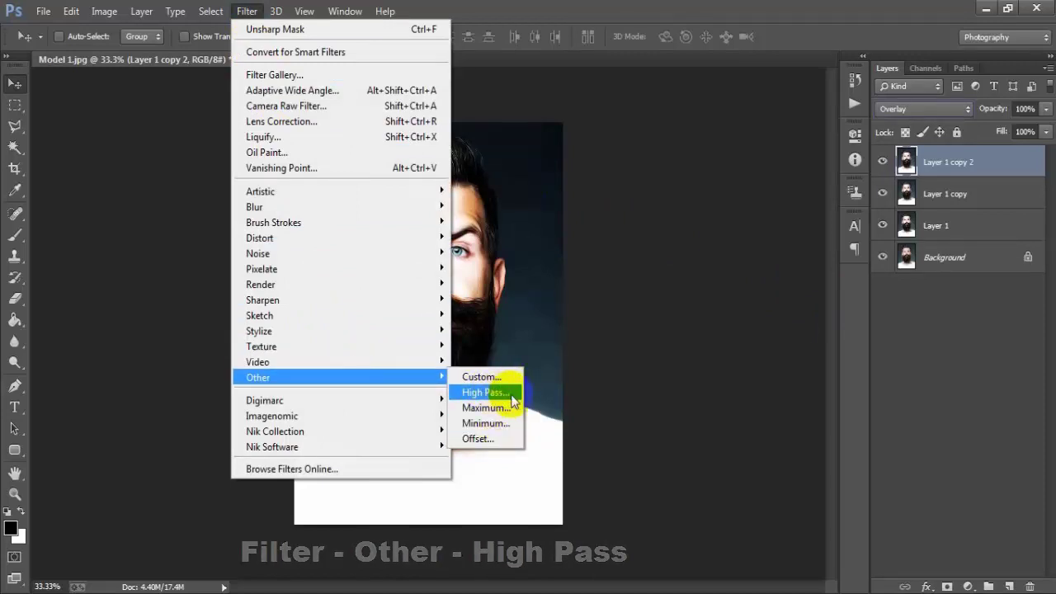
click(495, 393)
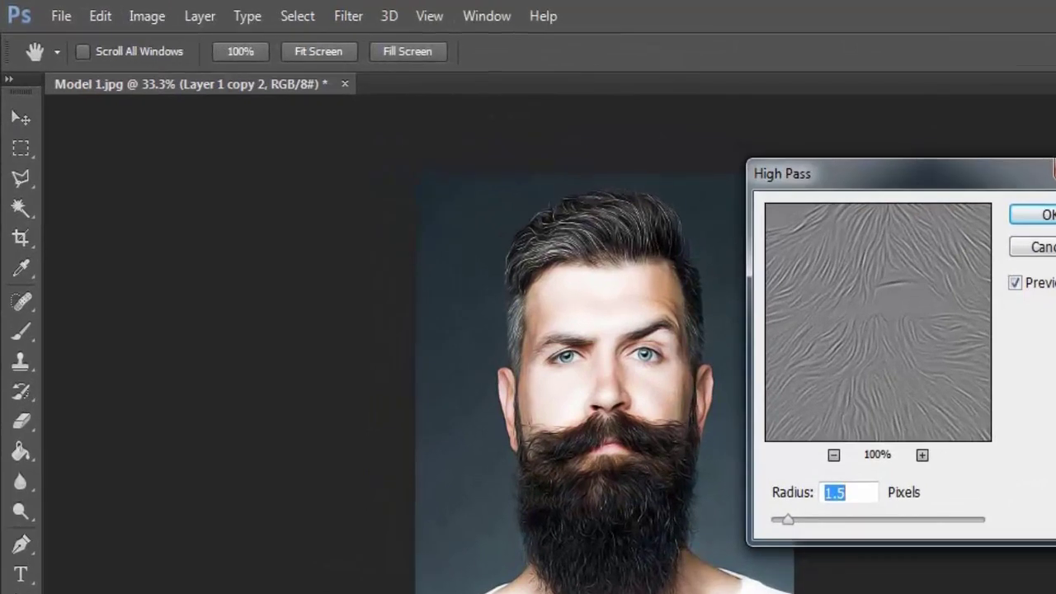
text(1)
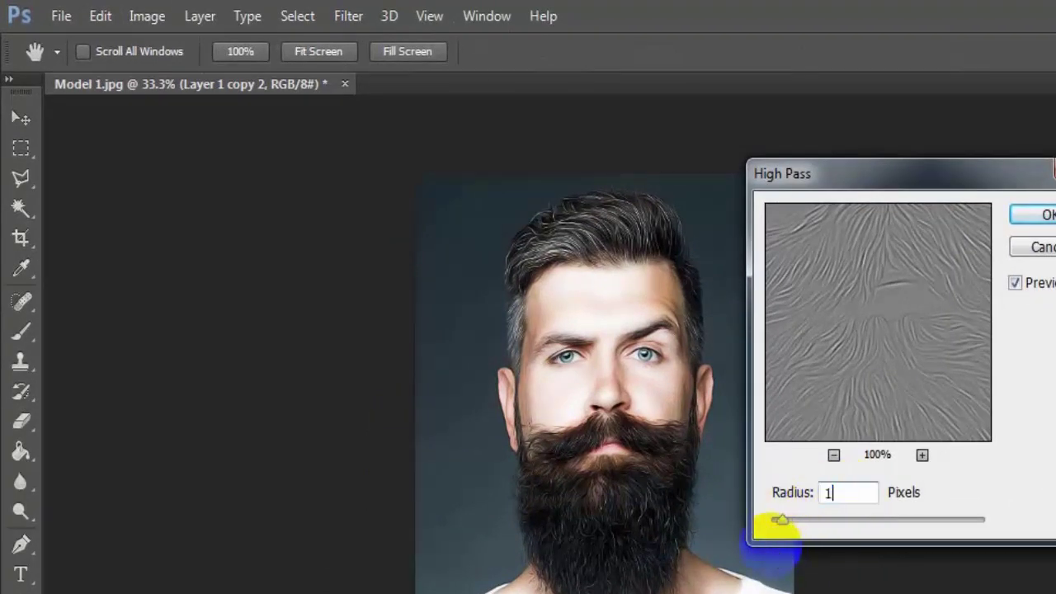
text(.5)
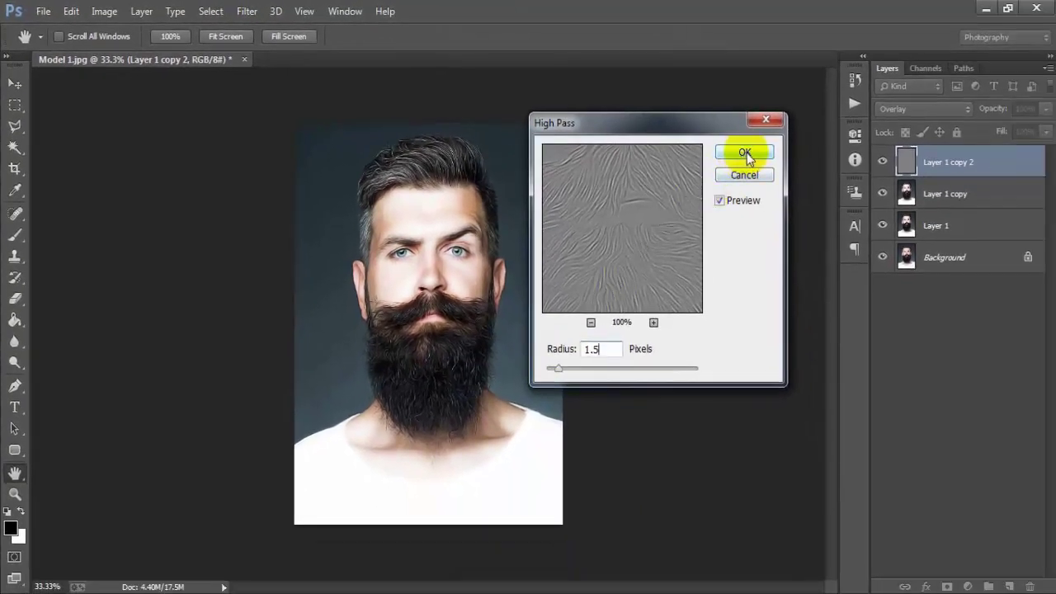
click(745, 153)
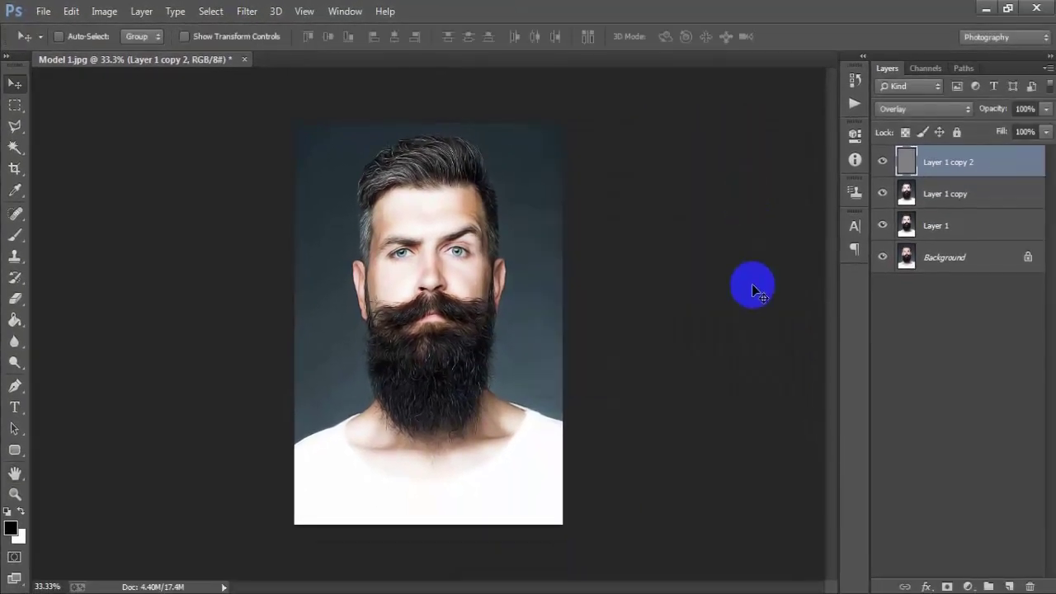
Select Layer 1 copy and toggle its visibility to compare the effect
click(973, 194)
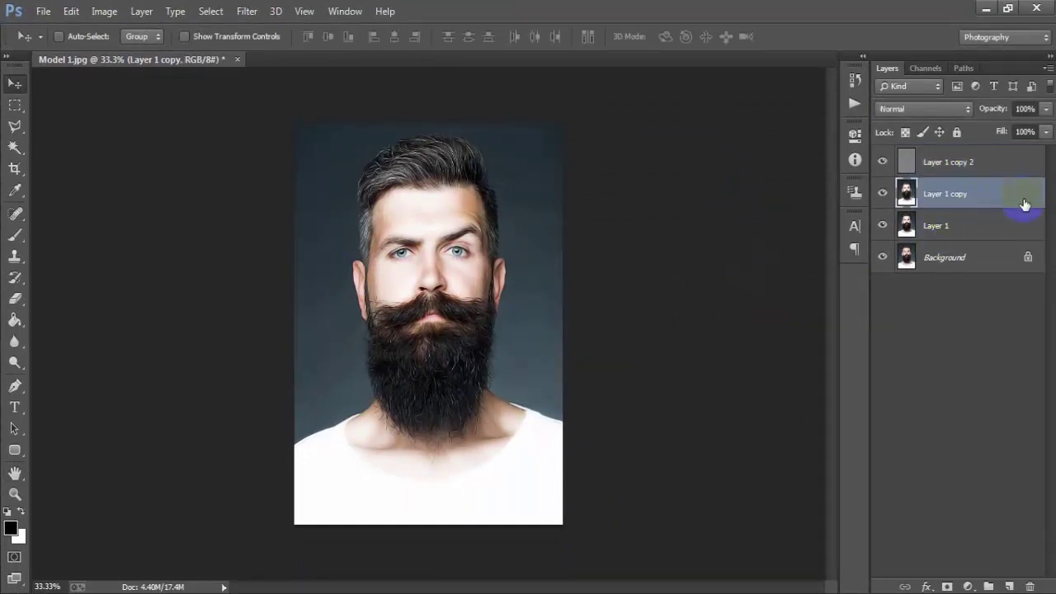
click(914, 198)
click(883, 193)
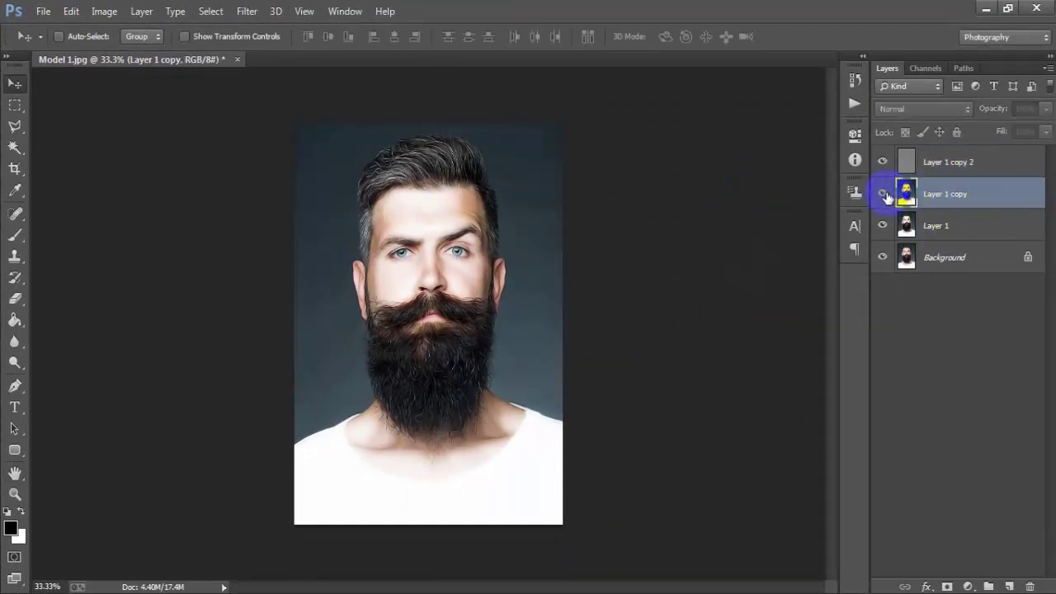
click(883, 193)
click(883, 193)
click(883, 193)
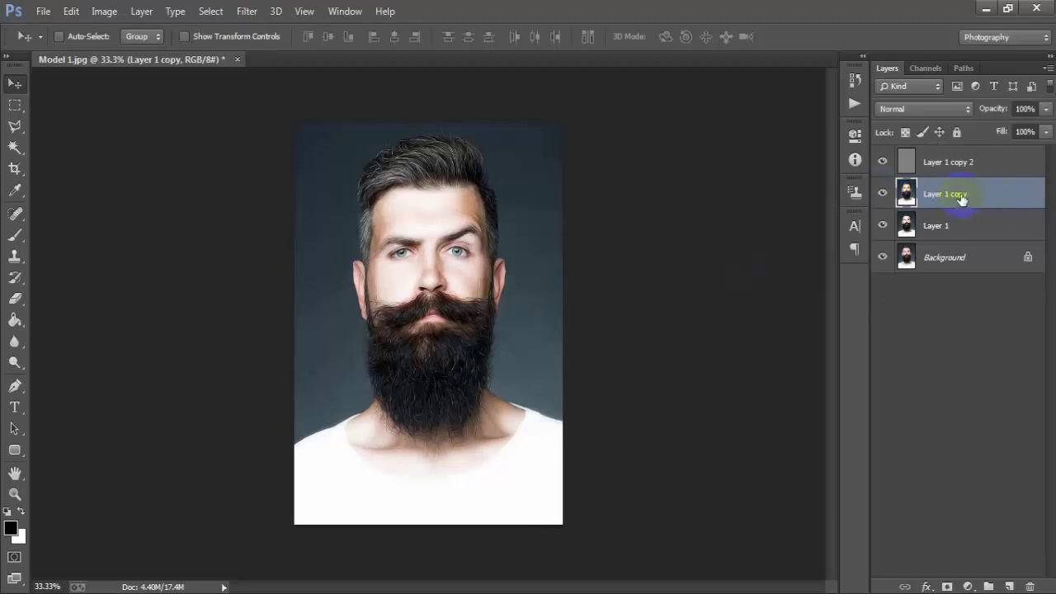
Duplicate Layer 1 copy as Layer 1 copy 3 and desaturate it to black and white
key(ctrl+j)
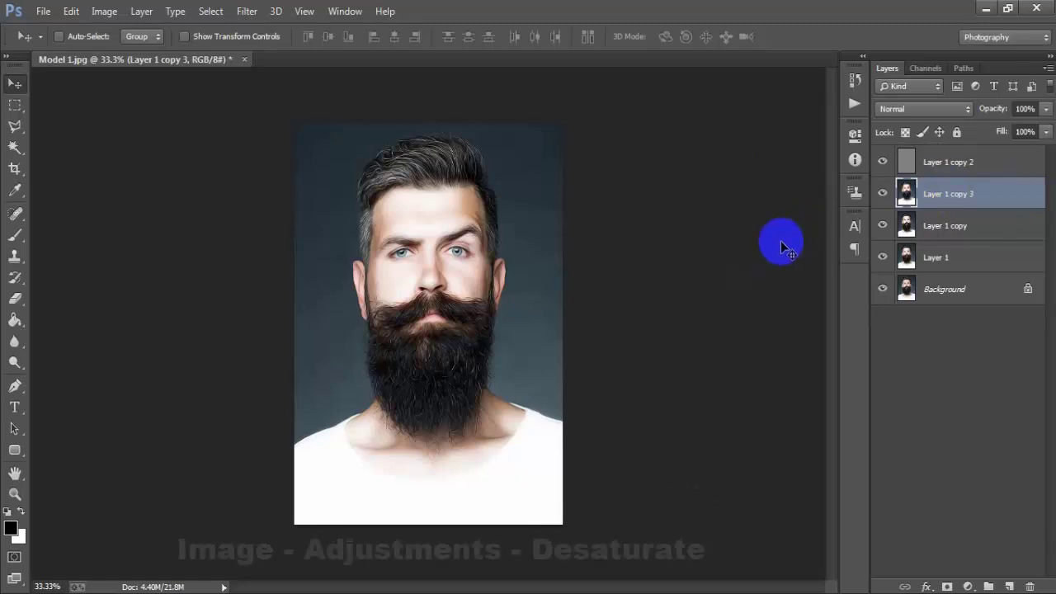
click(104, 11)
mouse_move(128, 53)
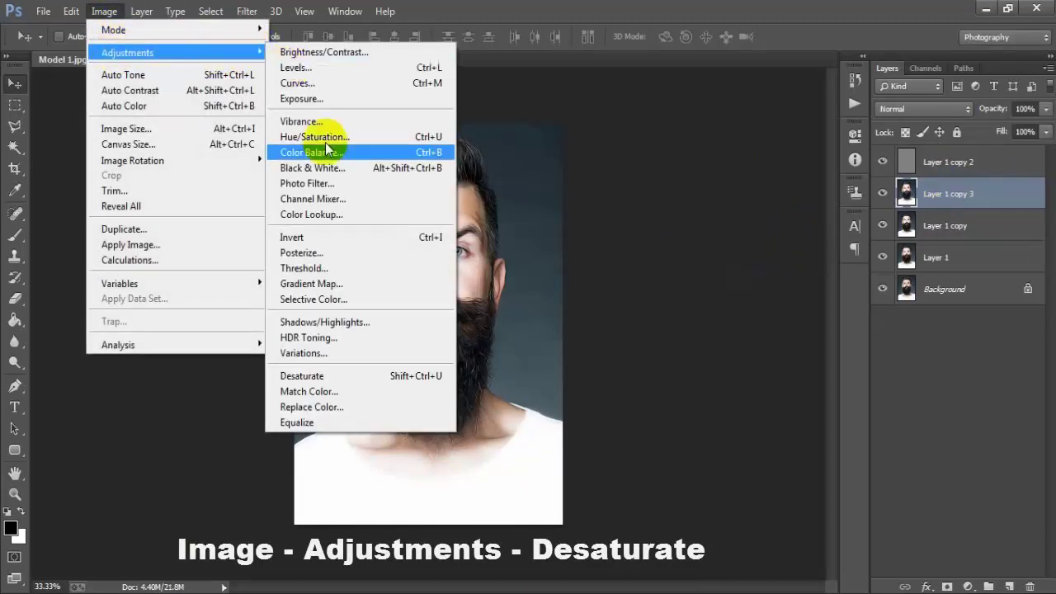
click(410, 379)
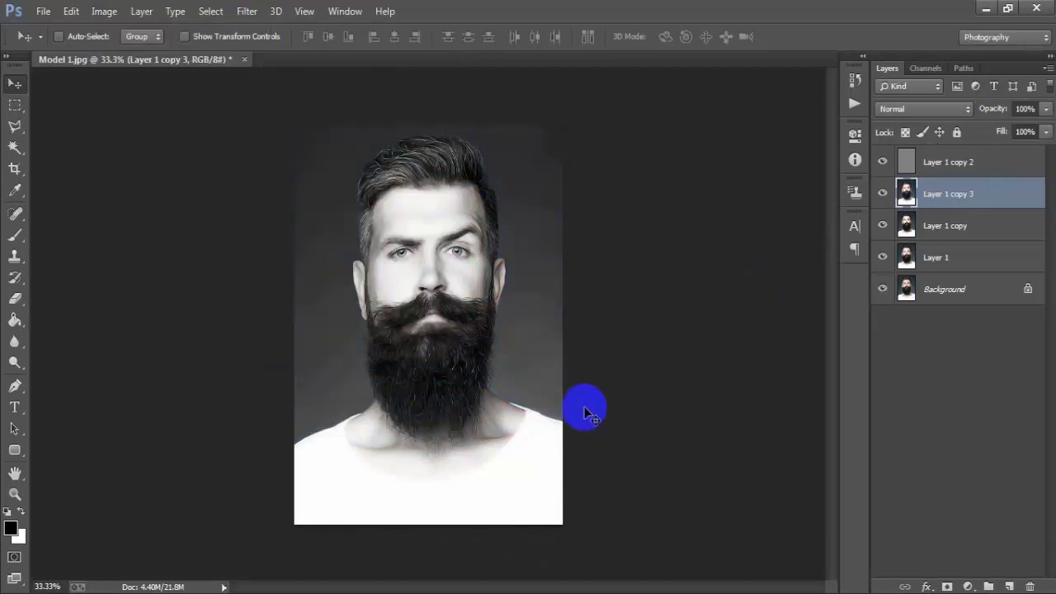
Invert Layer 1 copy 3 to a negative, then apply a Gaussian Blur of radius 5
click(100, 9)
mouse_move(127, 52)
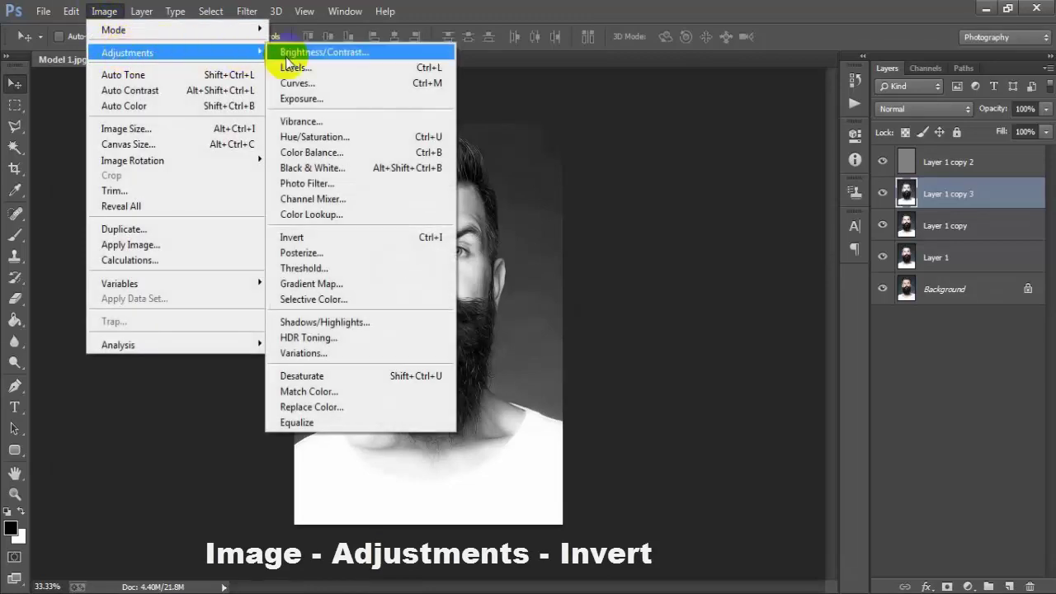
click(387, 236)
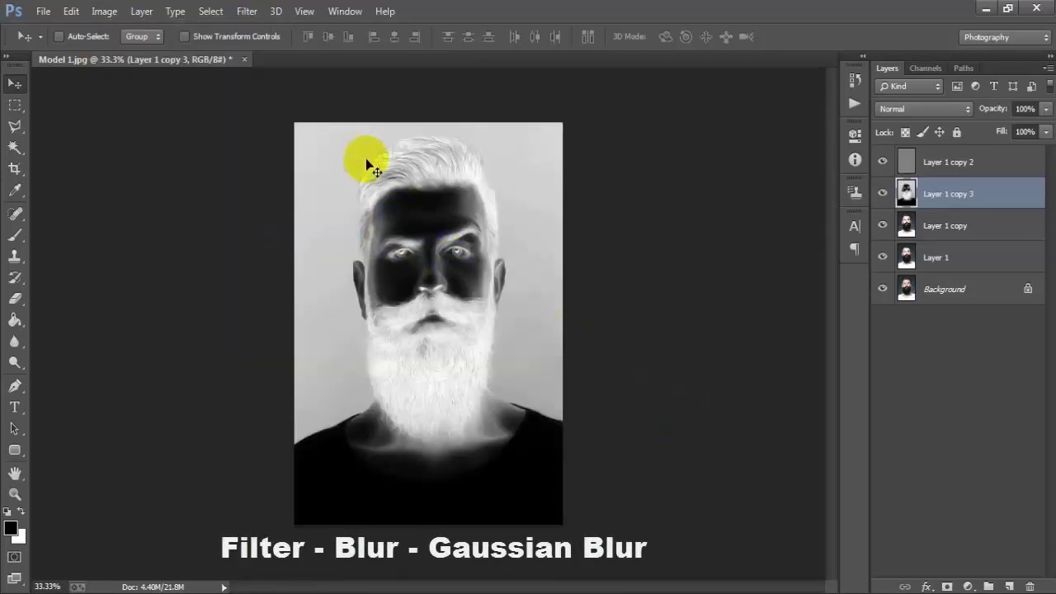
click(247, 11)
mouse_move(255, 207)
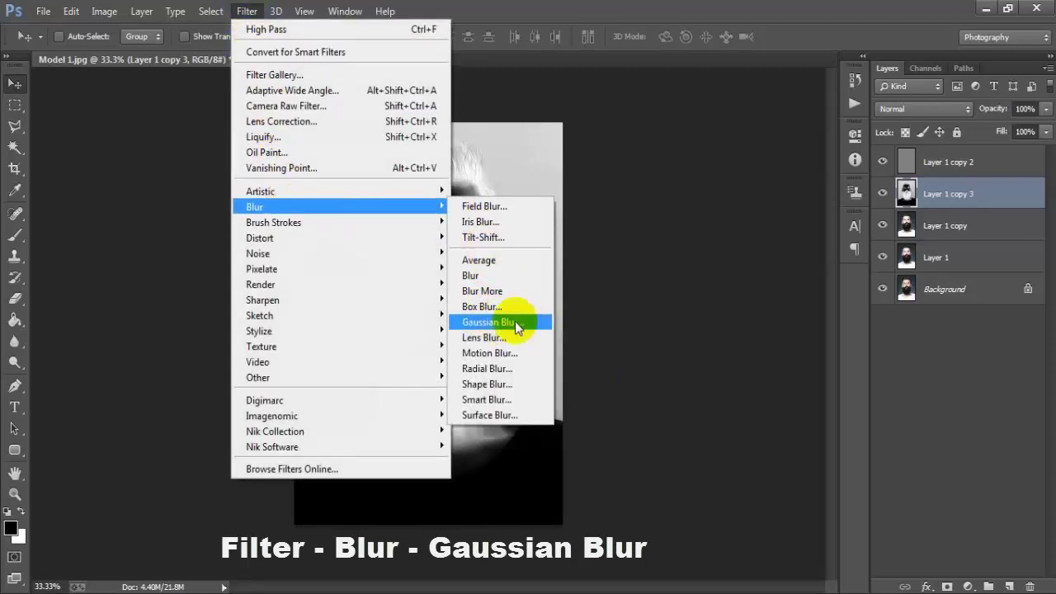
click(540, 321)
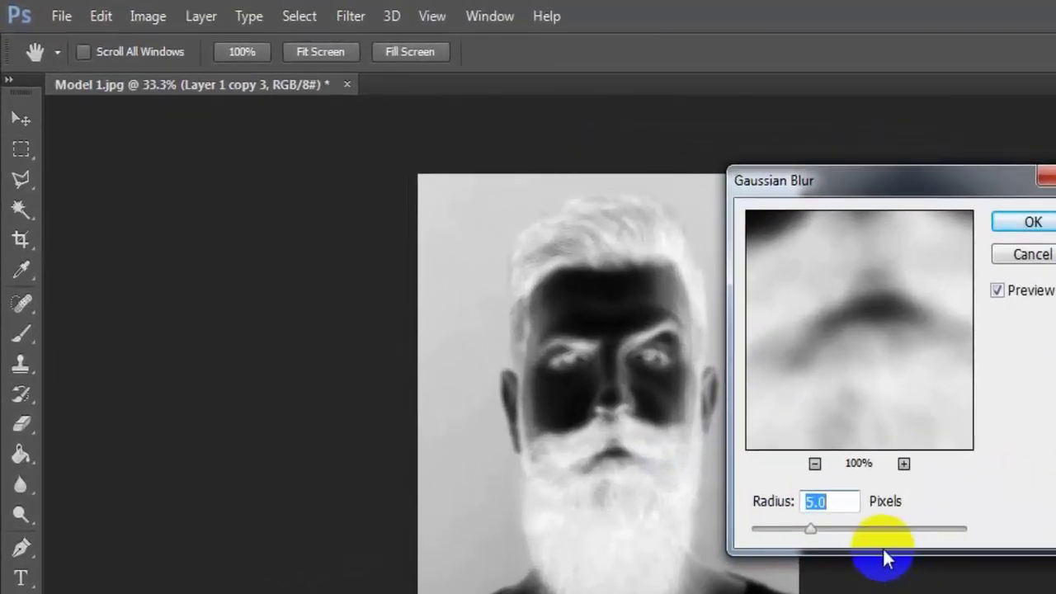
text(5)
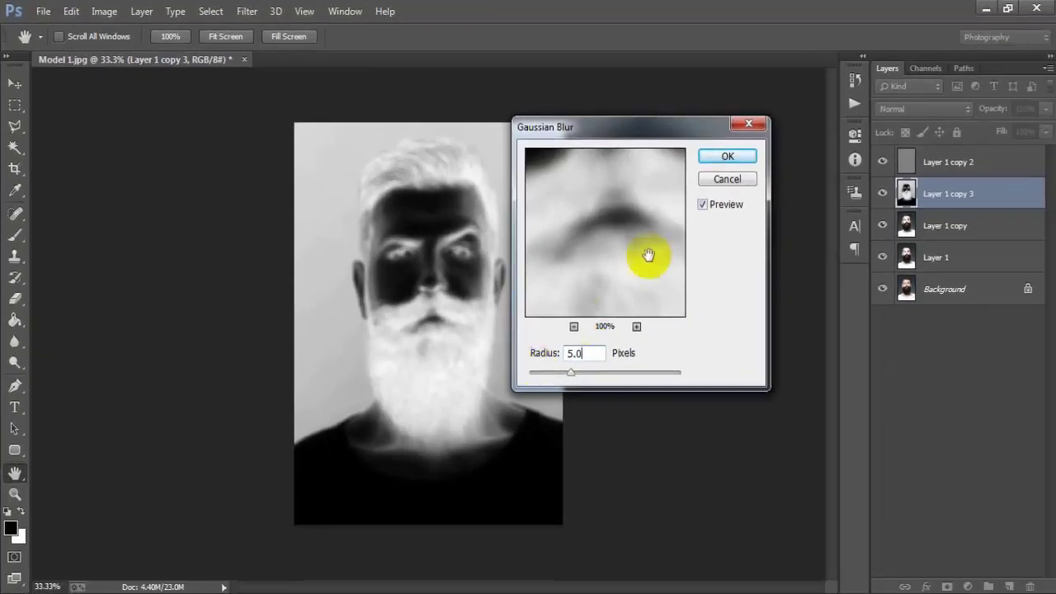
click(702, 205)
click(702, 205)
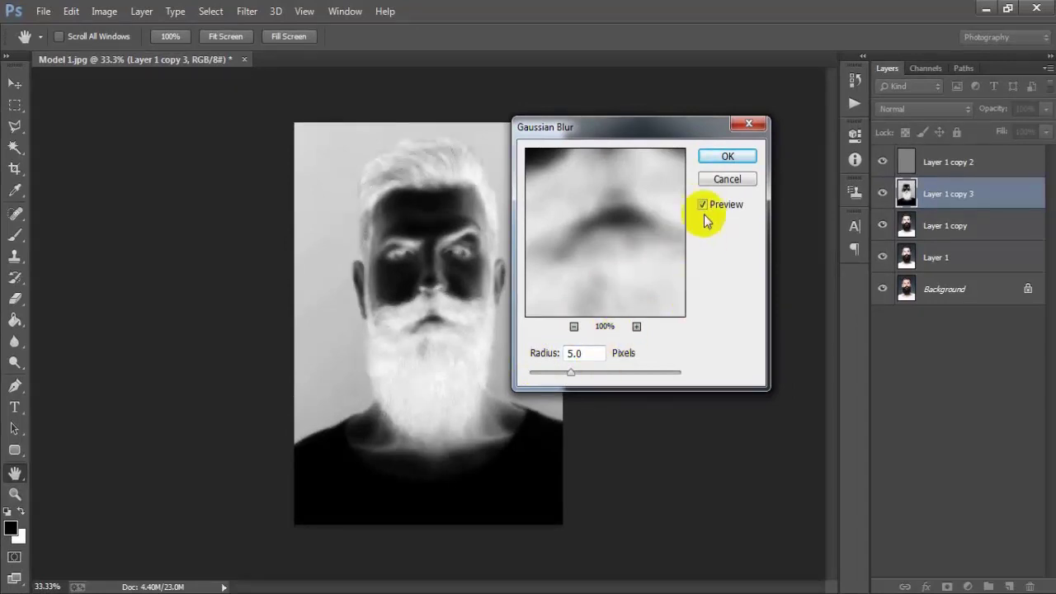
click(726, 156)
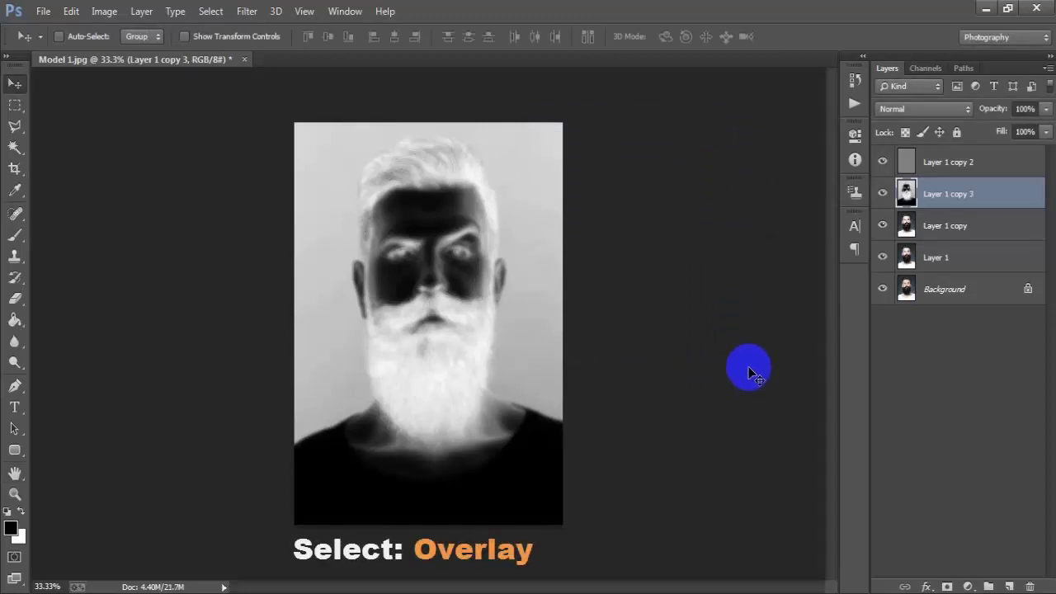
Set Layer 1 copy 3 to Overlay blending and toggle its visibility to compare
click(916, 108)
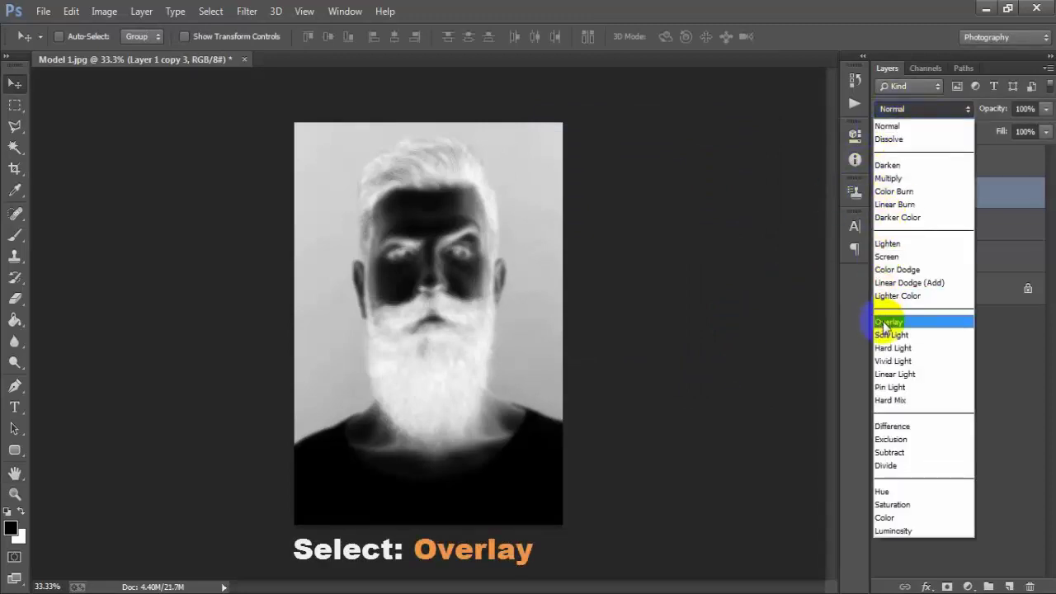
click(923, 324)
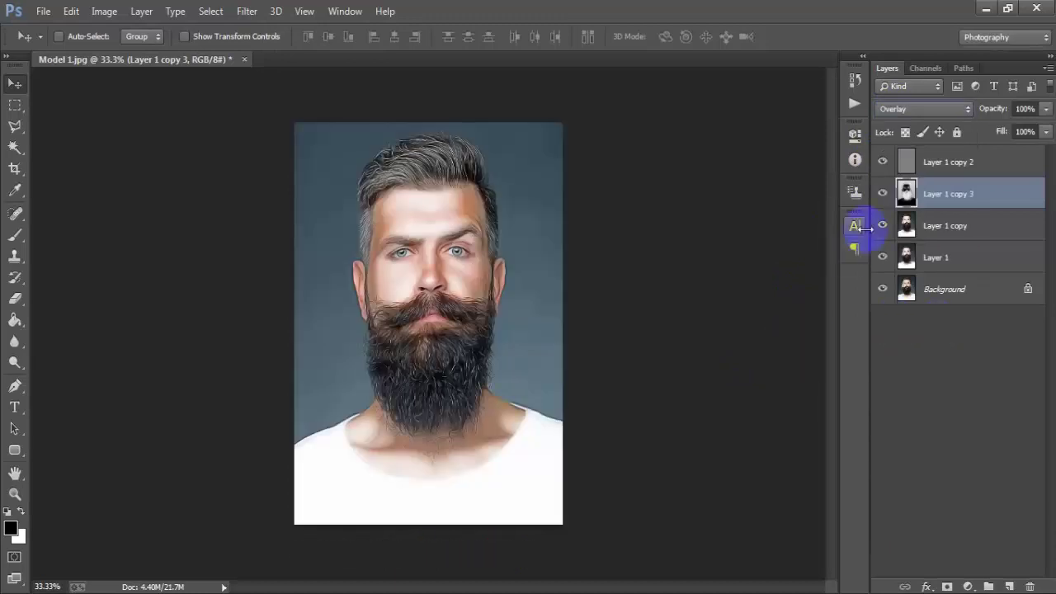
click(883, 194)
click(883, 194)
click(883, 194)
click(883, 194)
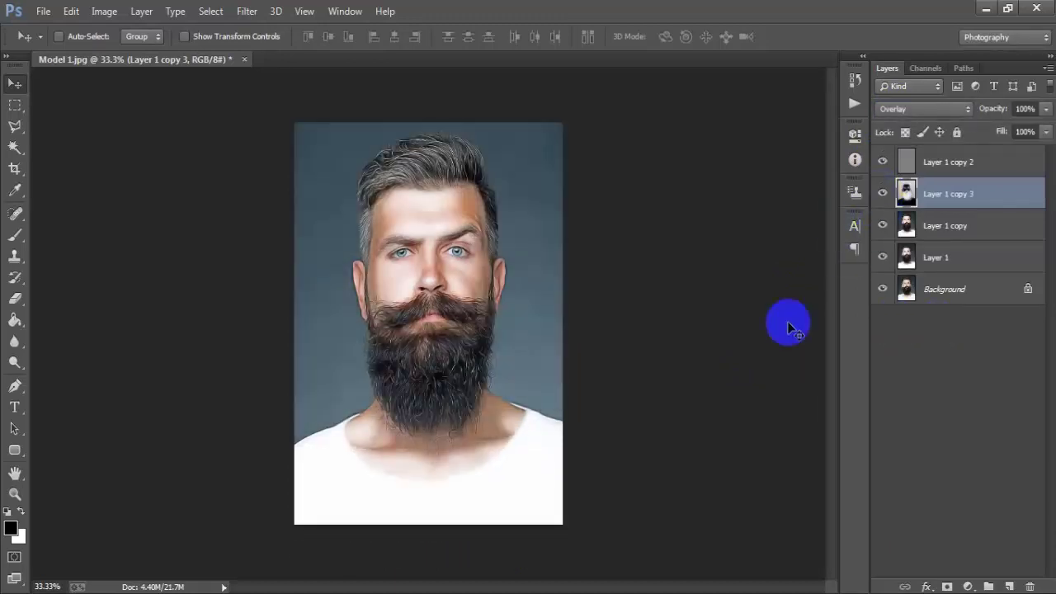
key(ctrl+plus)
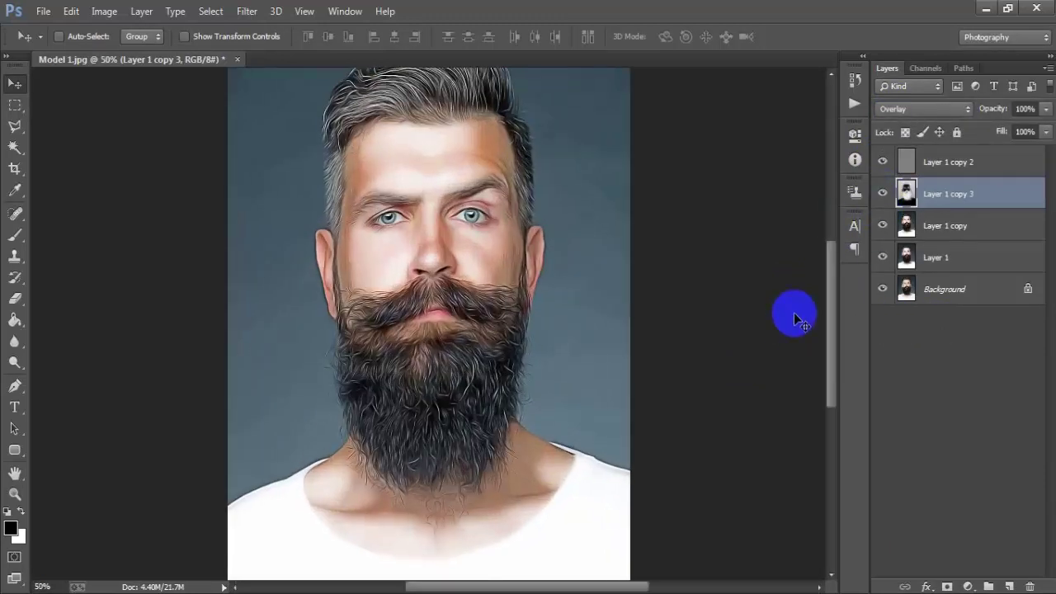
click(474, 281)
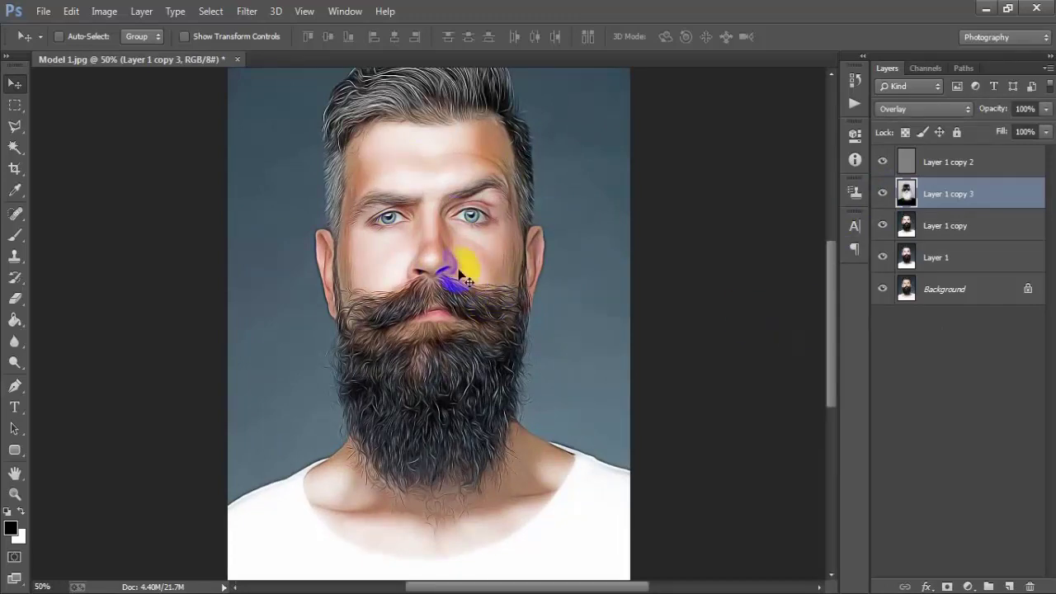
click(720, 345)
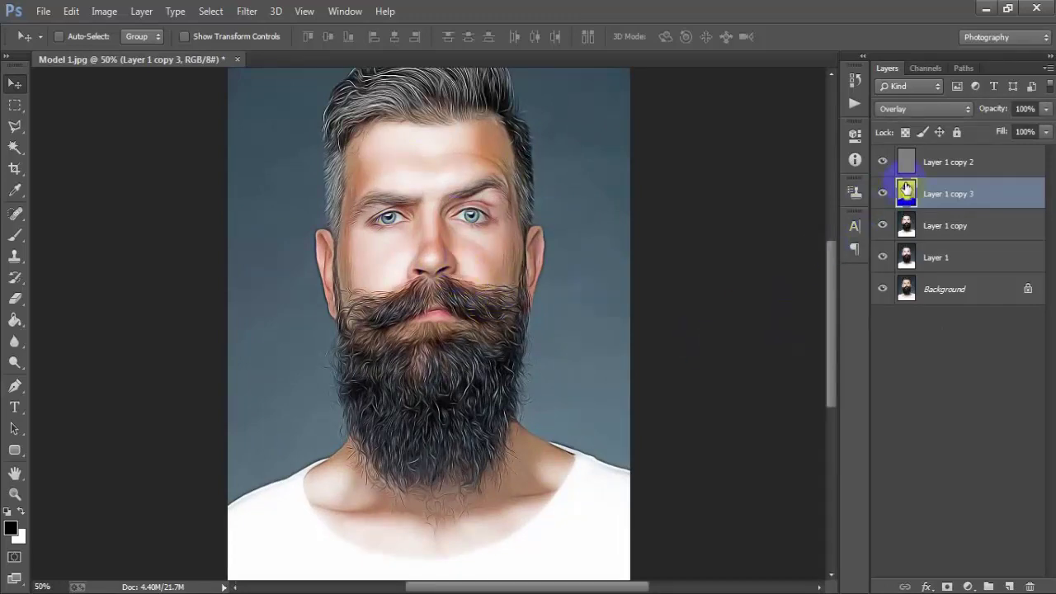
Lower Layer 1 copy 3's opacity to 60%
click(1024, 108)
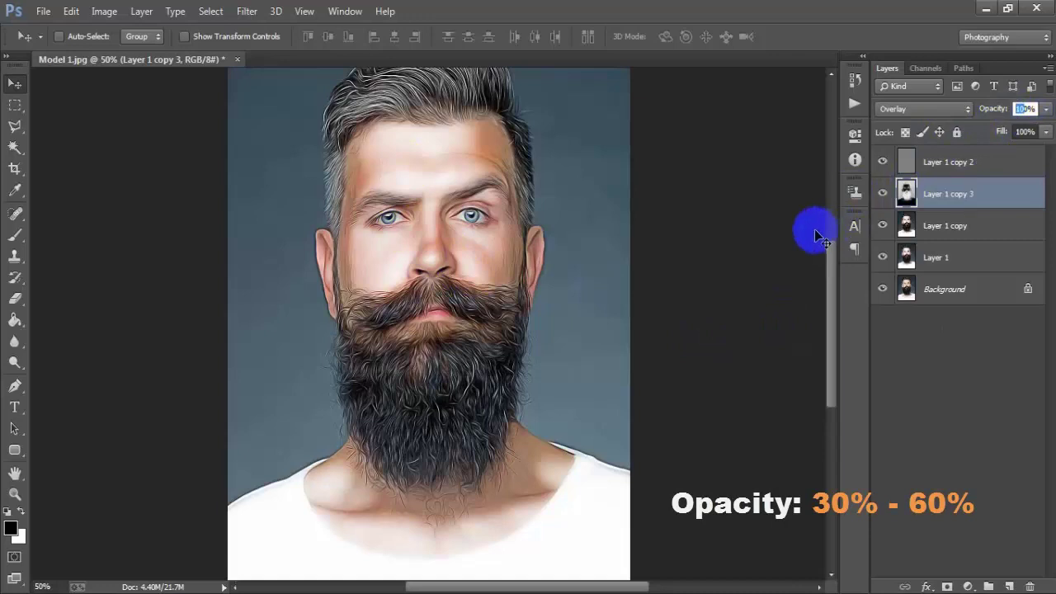
text(60)
key(Return)
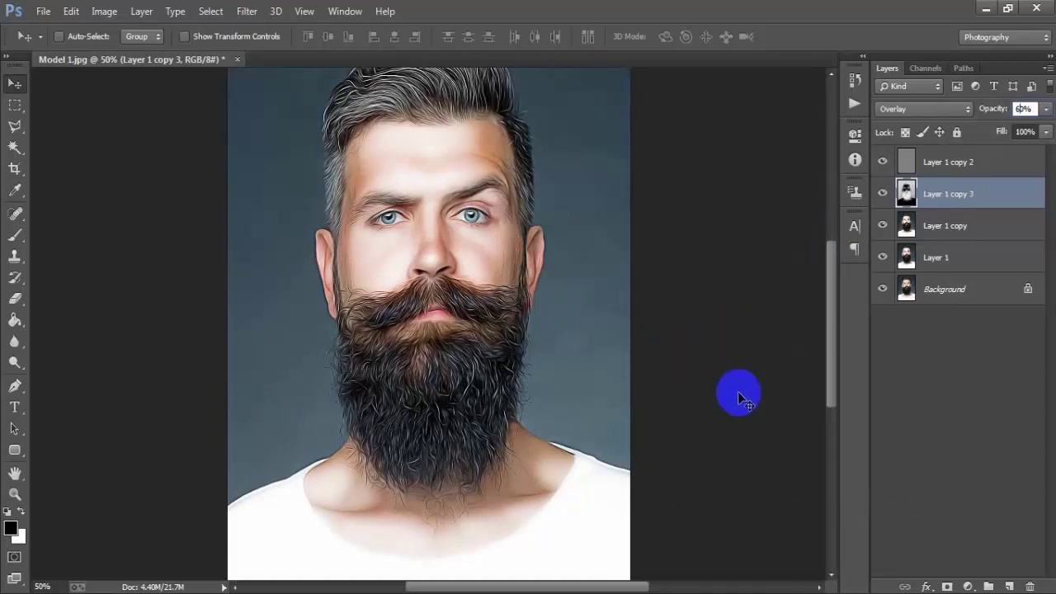
click(949, 163)
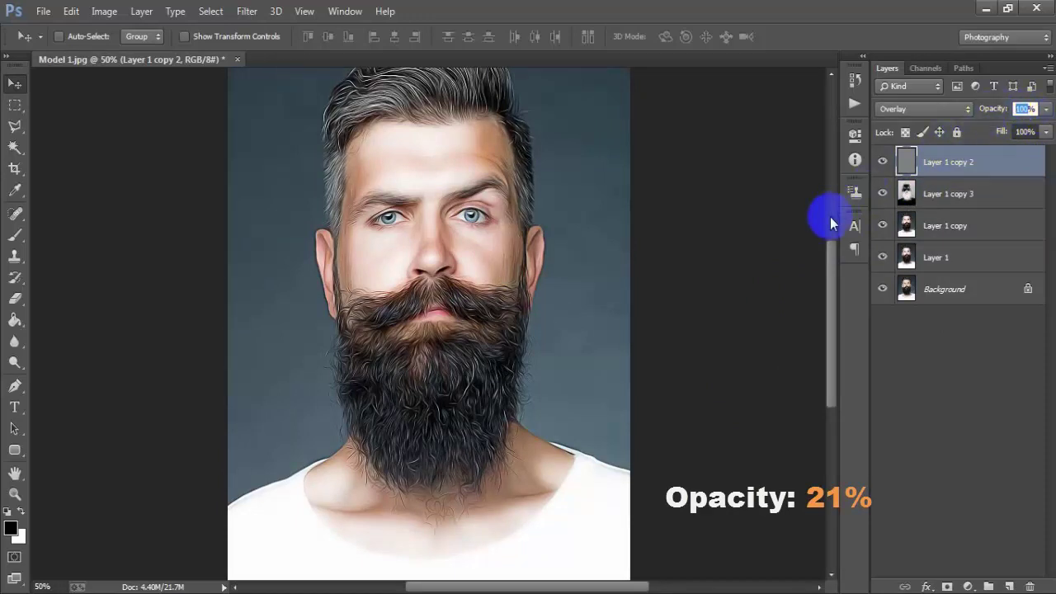
text(21)
Commit 21% opacity on Layer 1 copy 2 and zoom back out to 33.3%
key(Return)
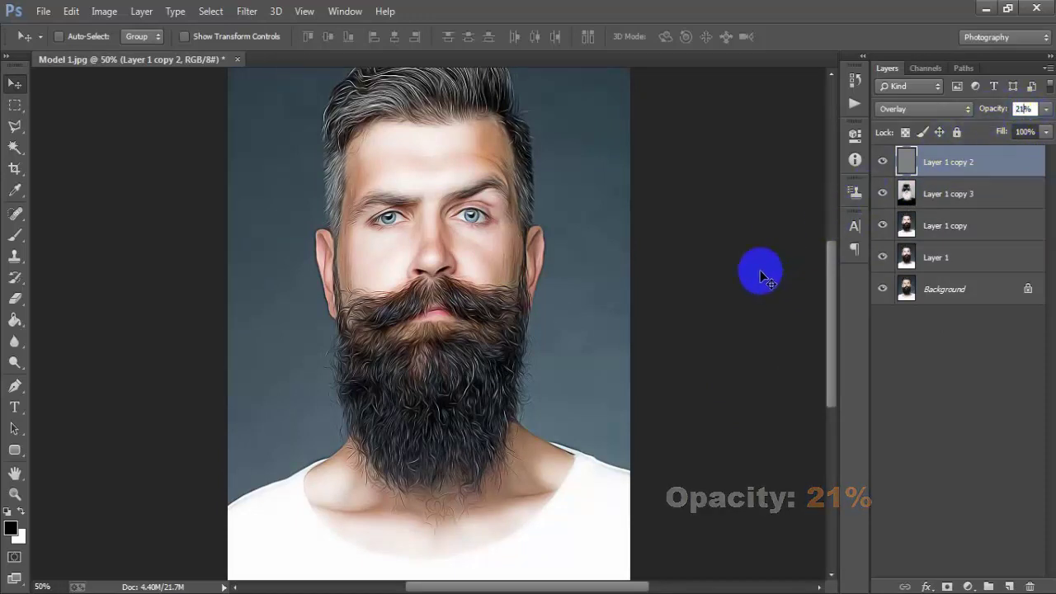
click(760, 269)
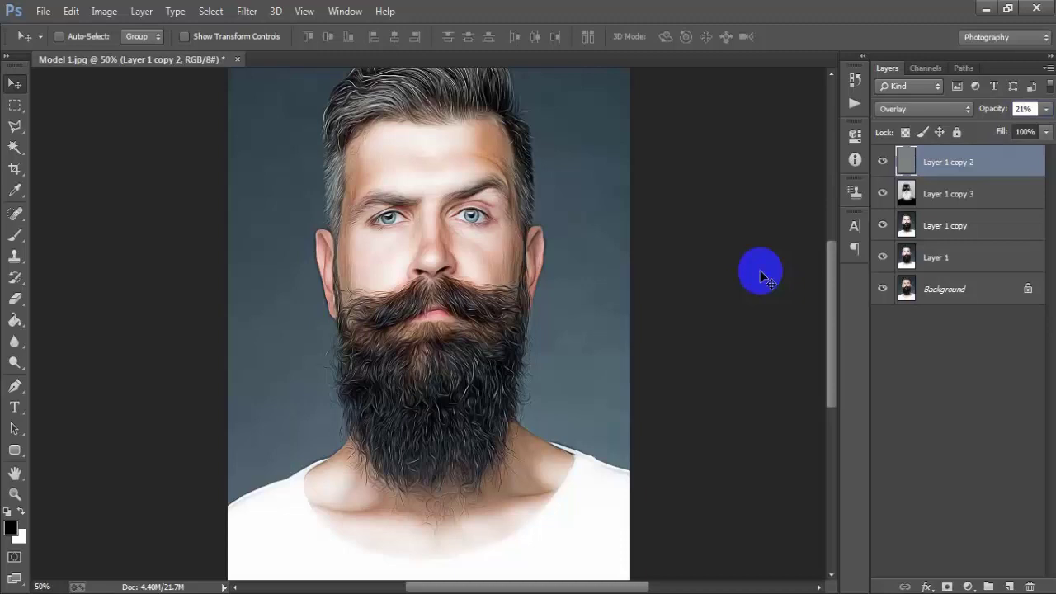
alt+click(570, 293)
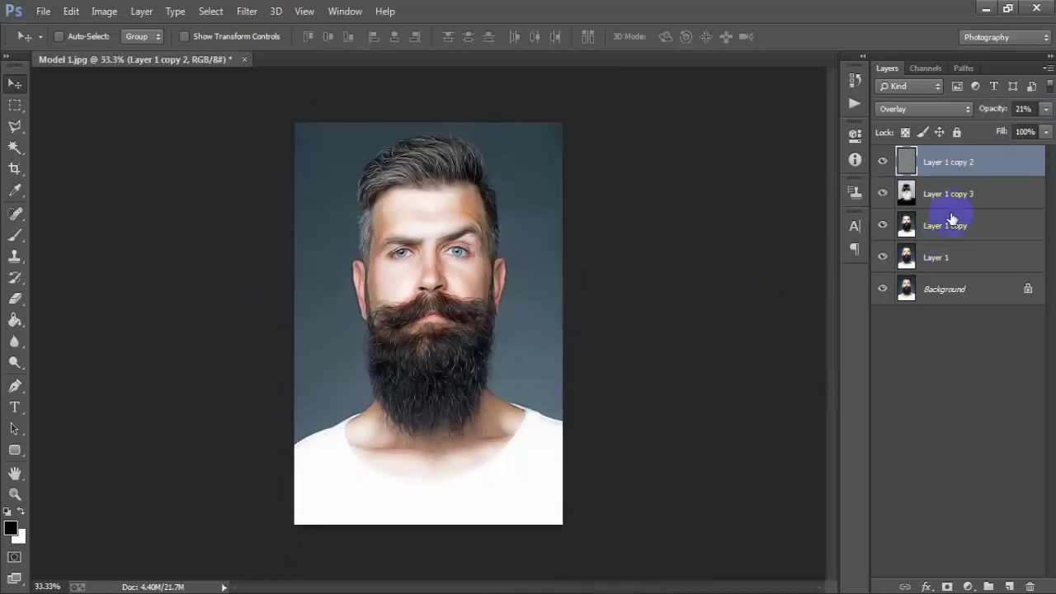
Group Layer 1 through Layer 1 copy 2 into Group 1 and toggle it to compare with the original
shift+click(992, 265)
key(ctrl+g)
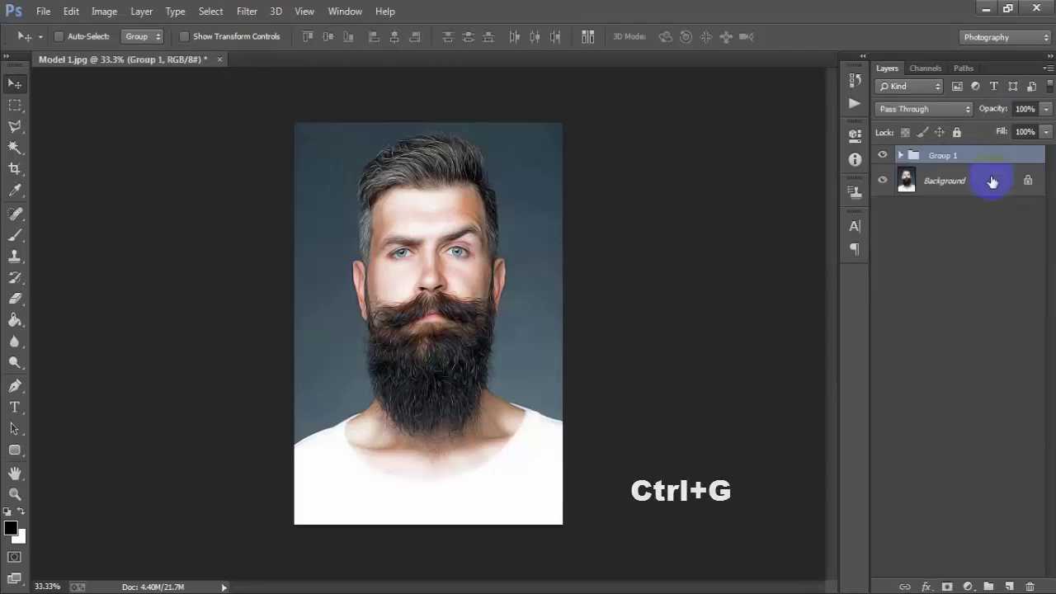
key(ctrl+plus)
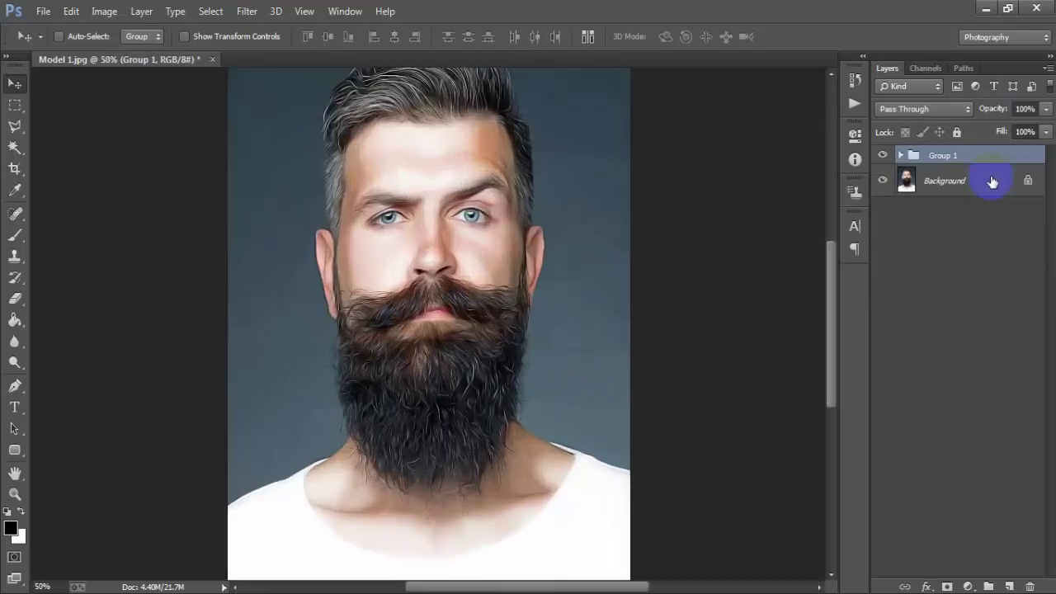
click(883, 156)
click(883, 156)
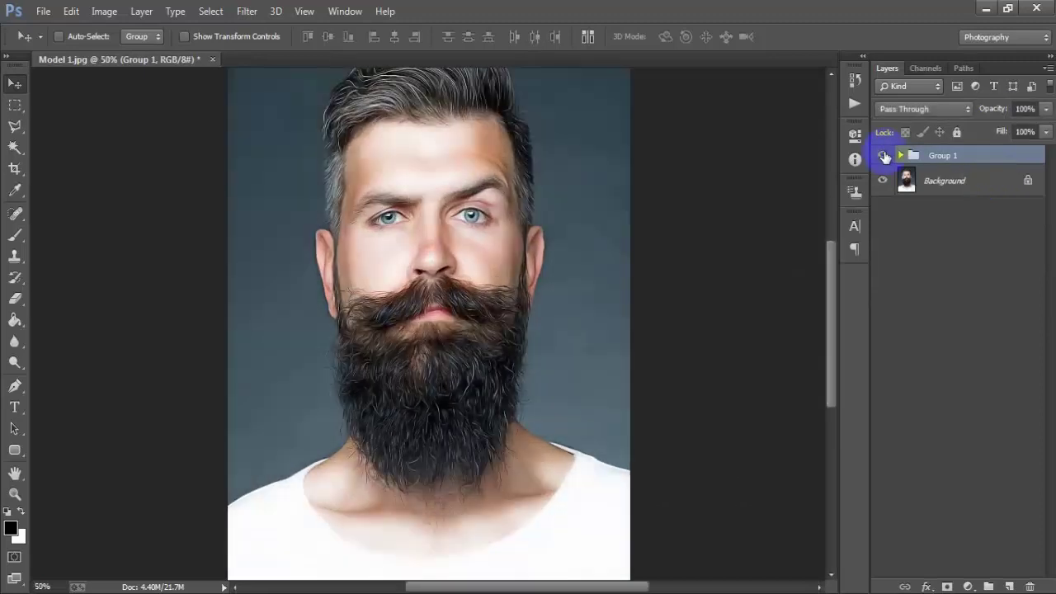
click(883, 156)
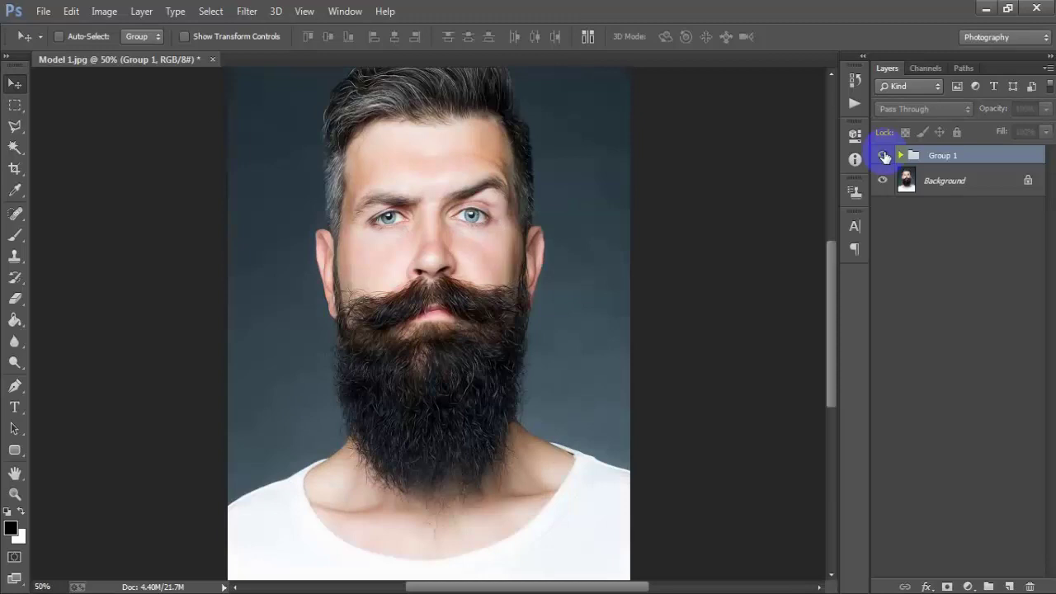
click(883, 156)
key(ctrl+minus)
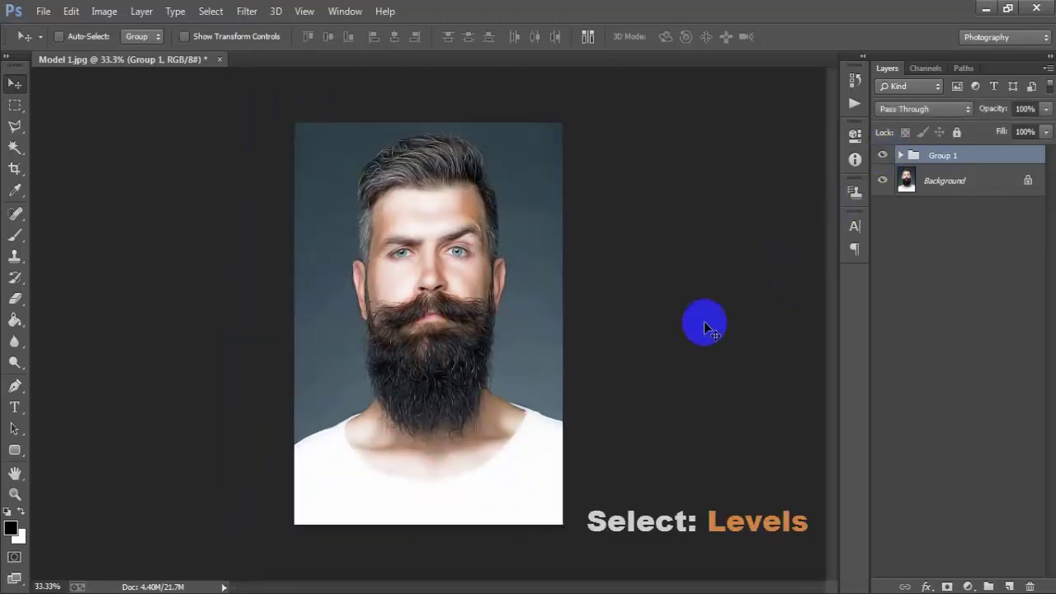
Create Levels 1 above Group 1 with black input 6, gamma 1.10 and white 247
click(968, 586)
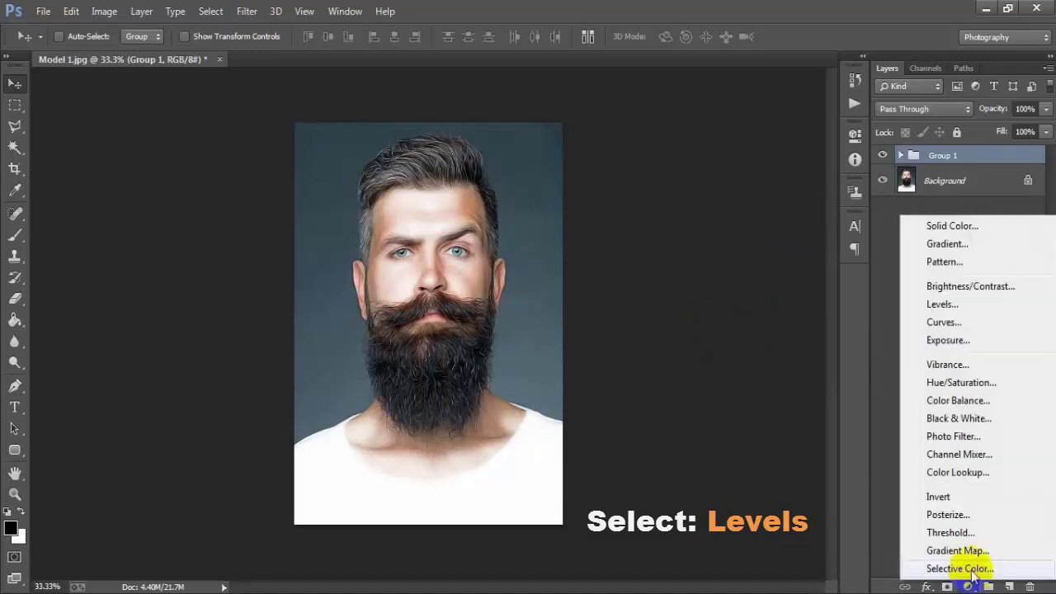
click(958, 304)
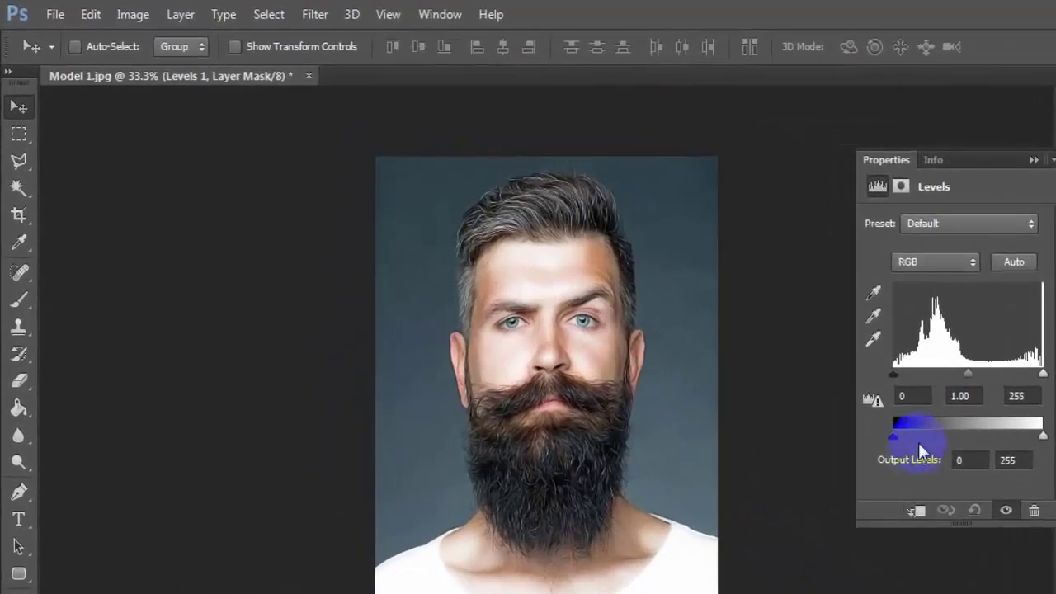
click(908, 397)
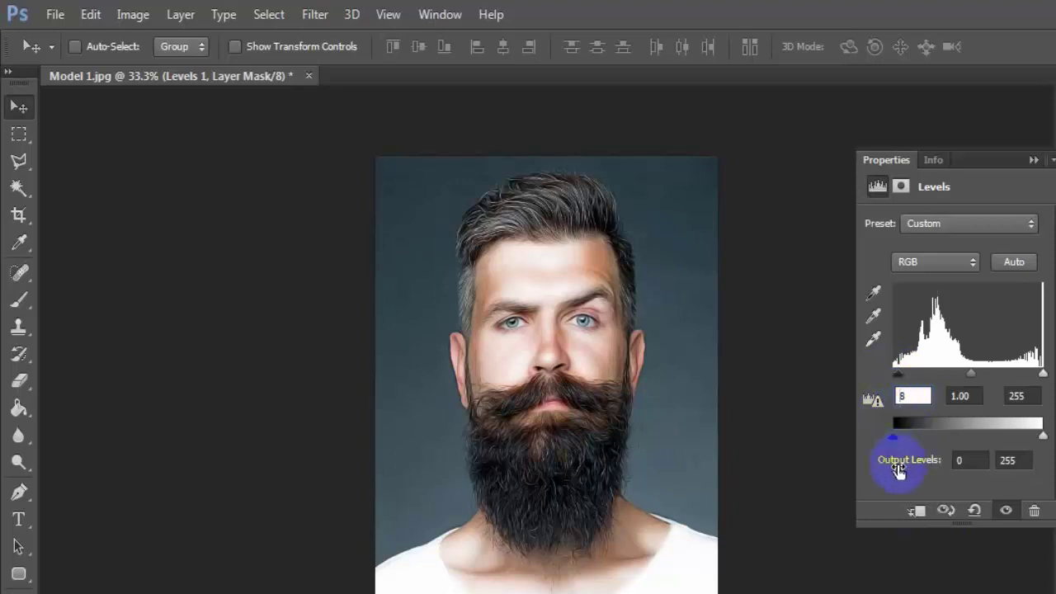
text(6)
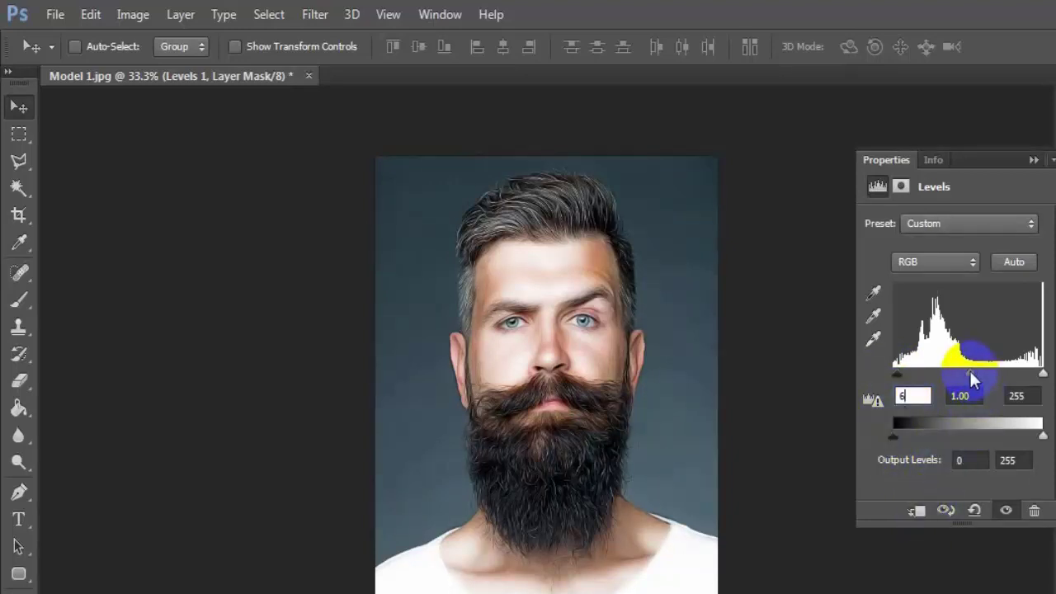
drag(970, 370, 972, 371)
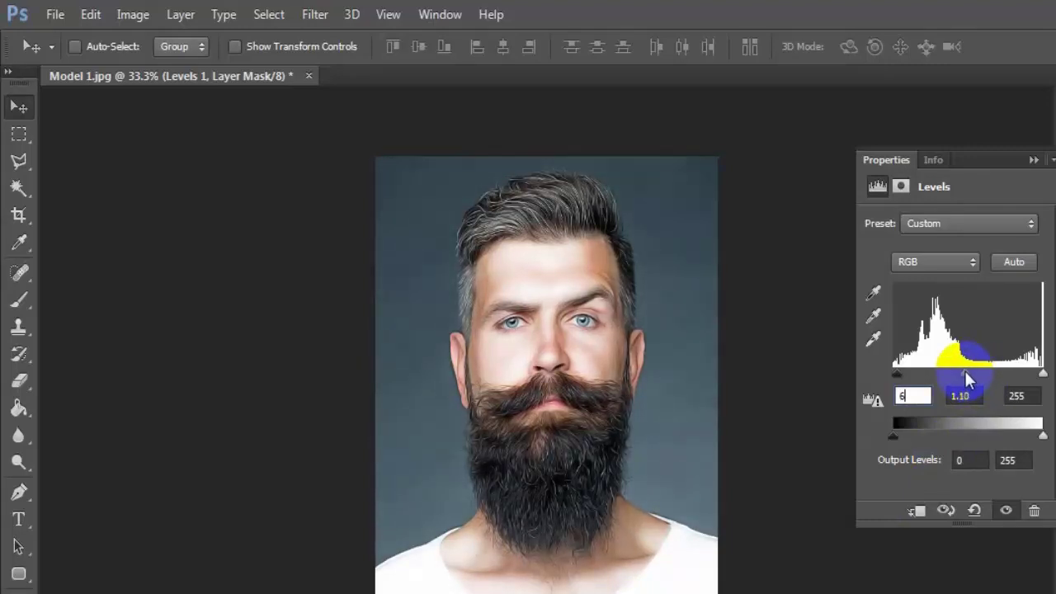
click(1041, 376)
drag(1041, 376, 1036, 378)
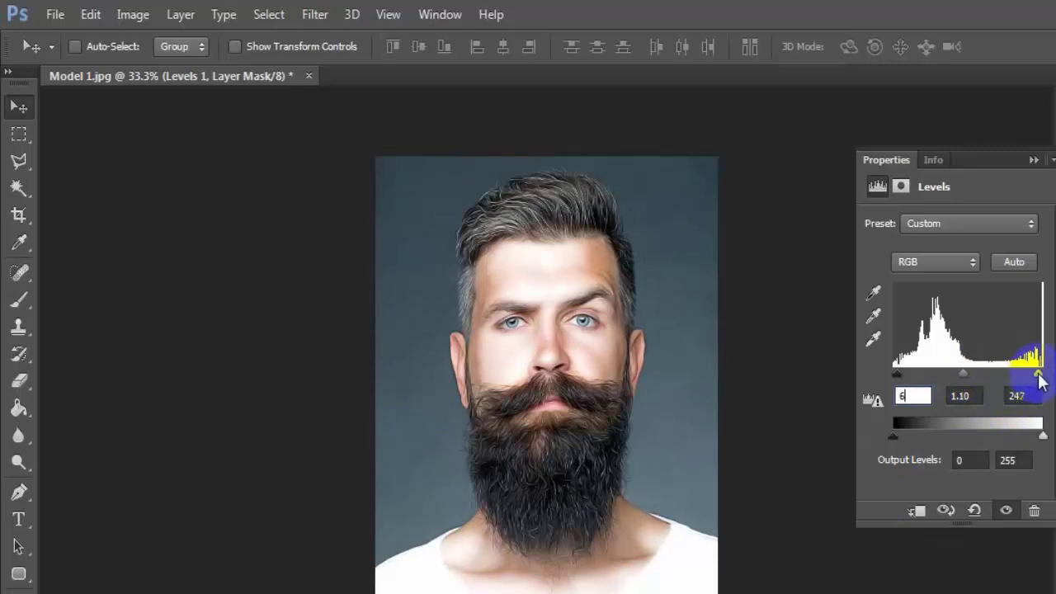
drag(1040, 378, 1039, 377)
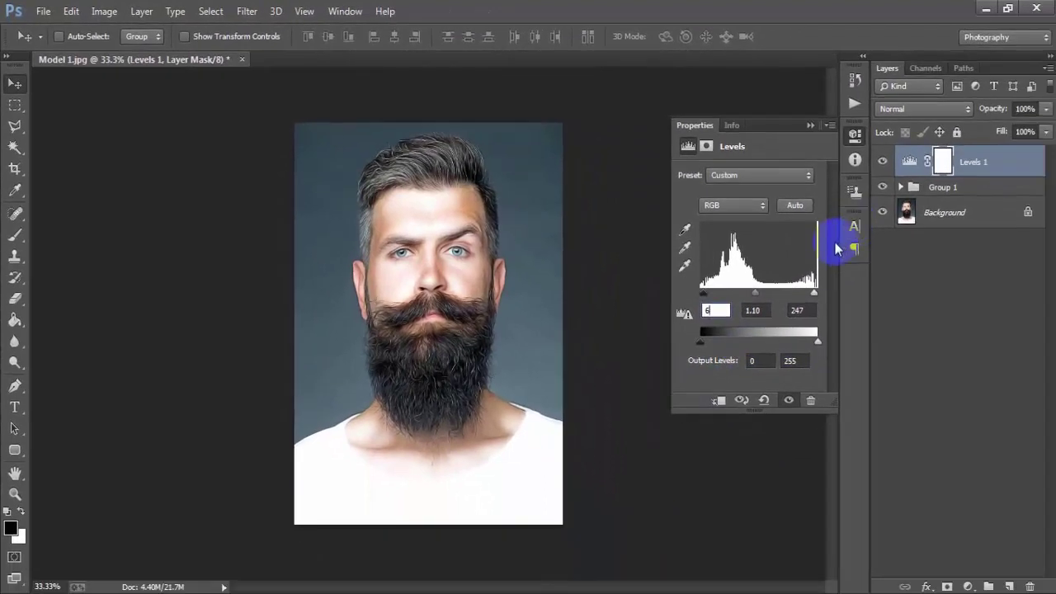
click(811, 127)
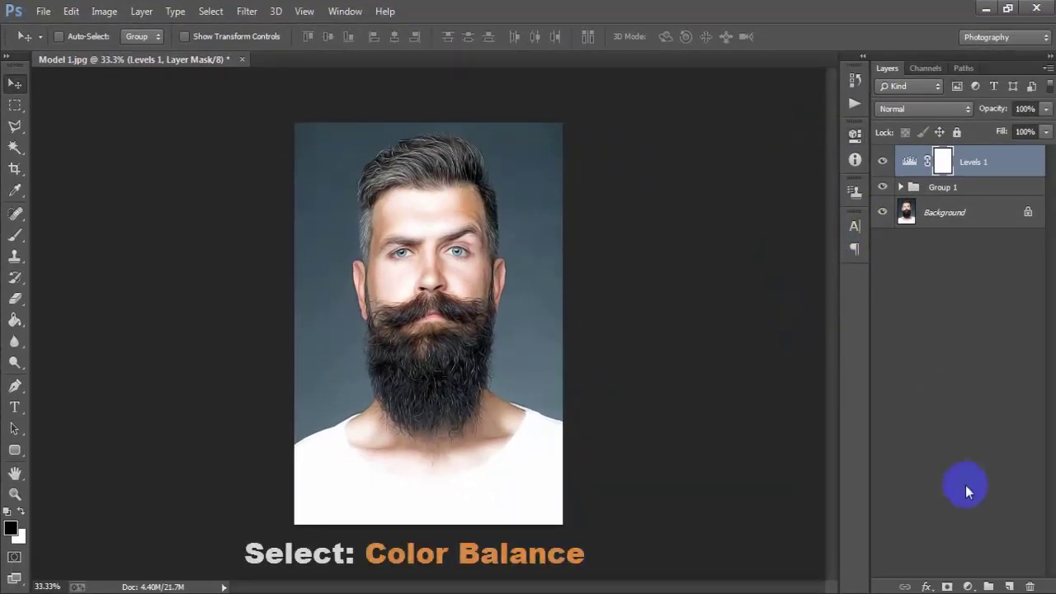
Add a Color Balance layer with midtones set to -4, -6, +2
click(970, 586)
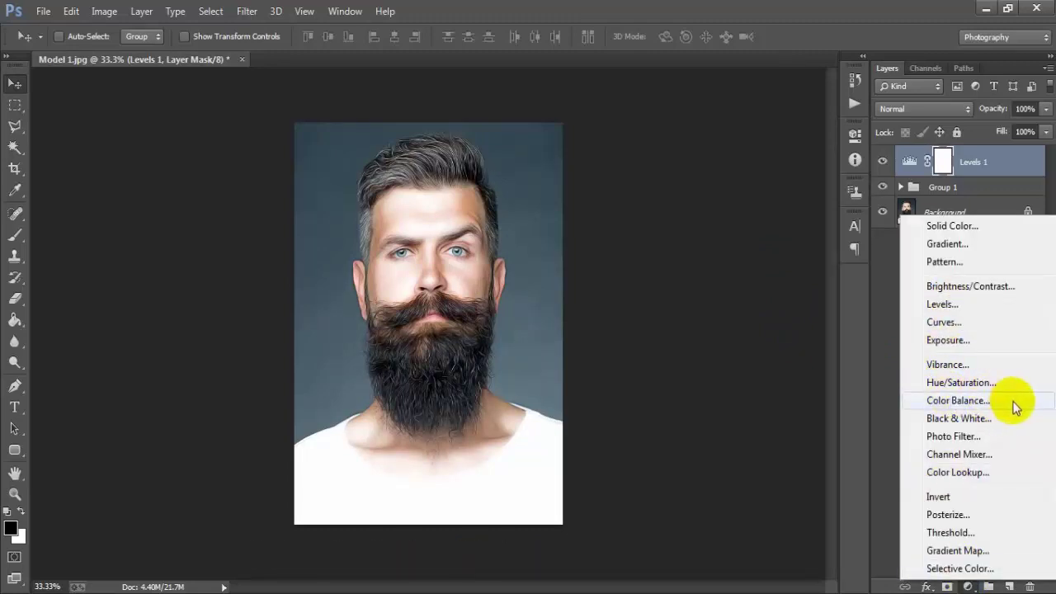
click(982, 401)
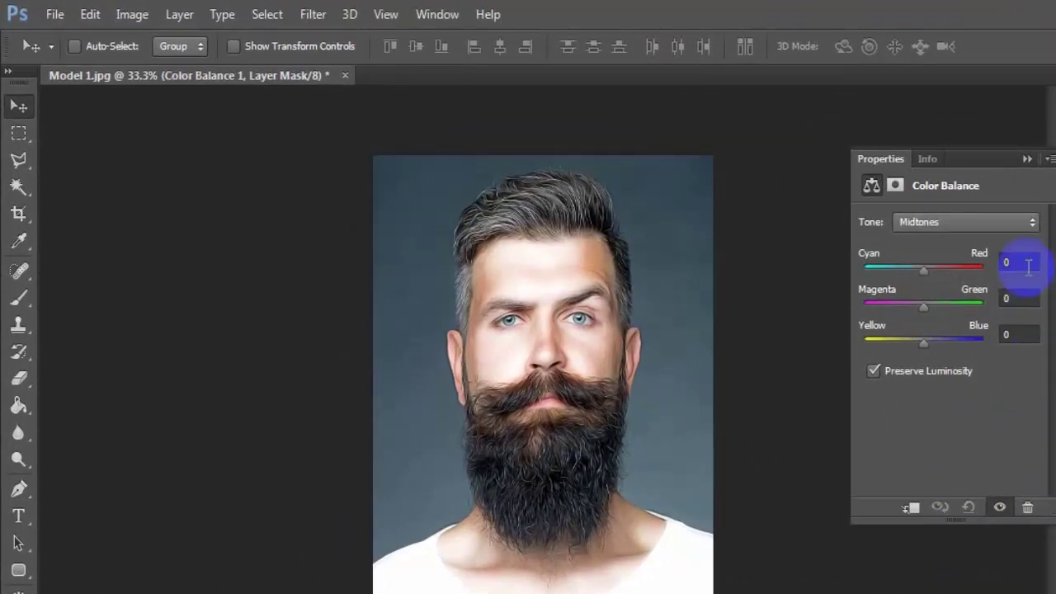
click(1018, 262)
text(-4)
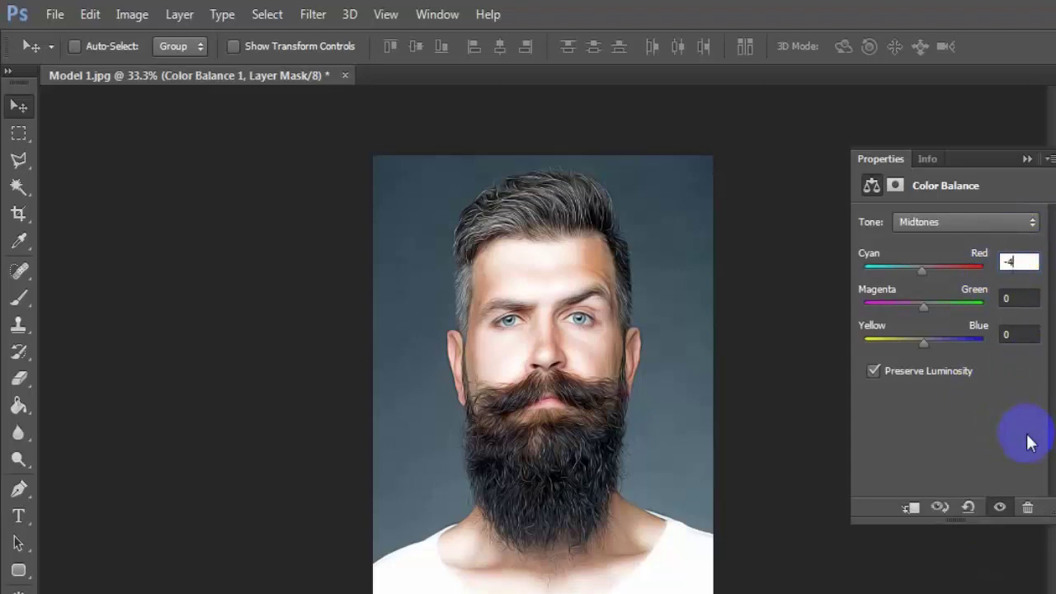
click(1015, 298)
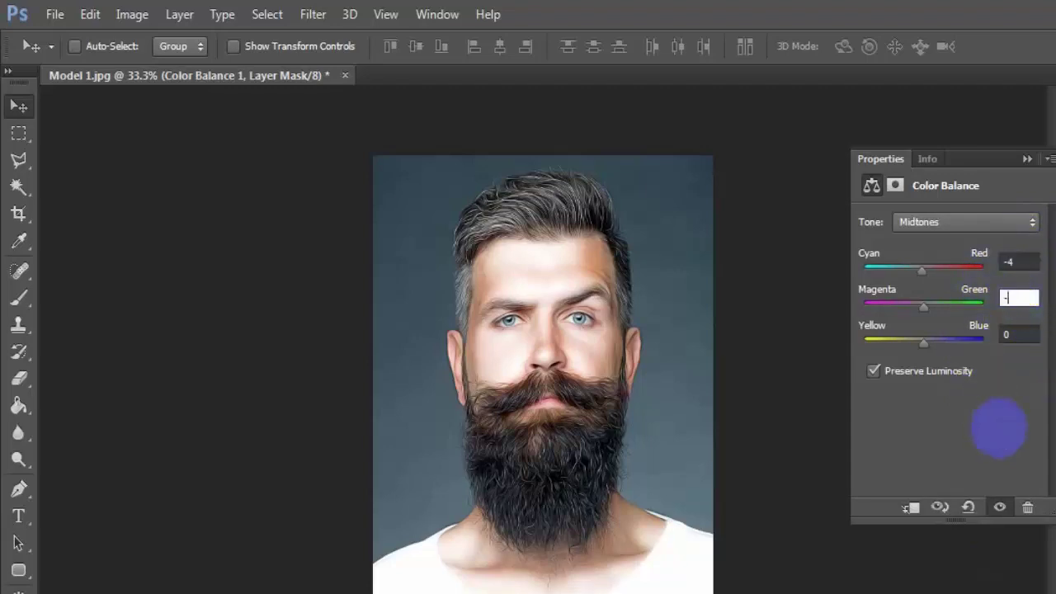
text(-6)
click(1027, 333)
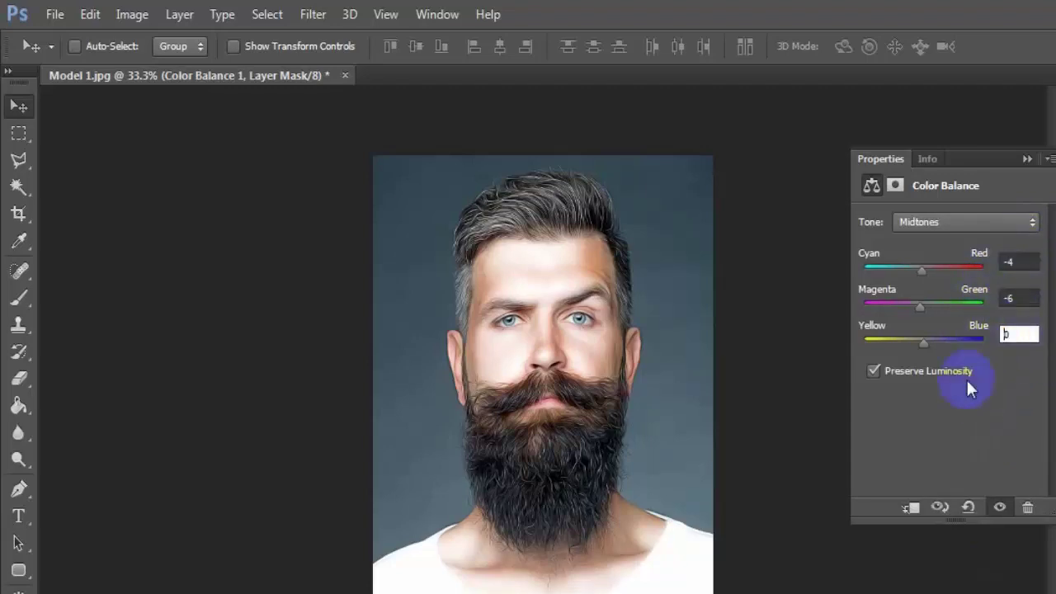
click(1020, 333)
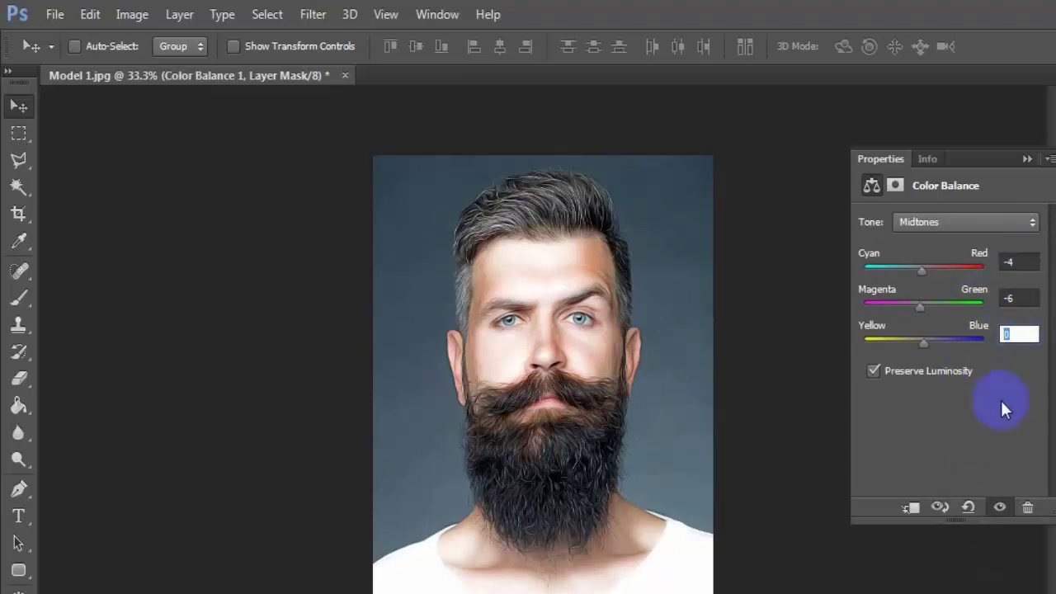
text(+2)
Set the Color Balance shadows to -3, -2, -2
click(938, 223)
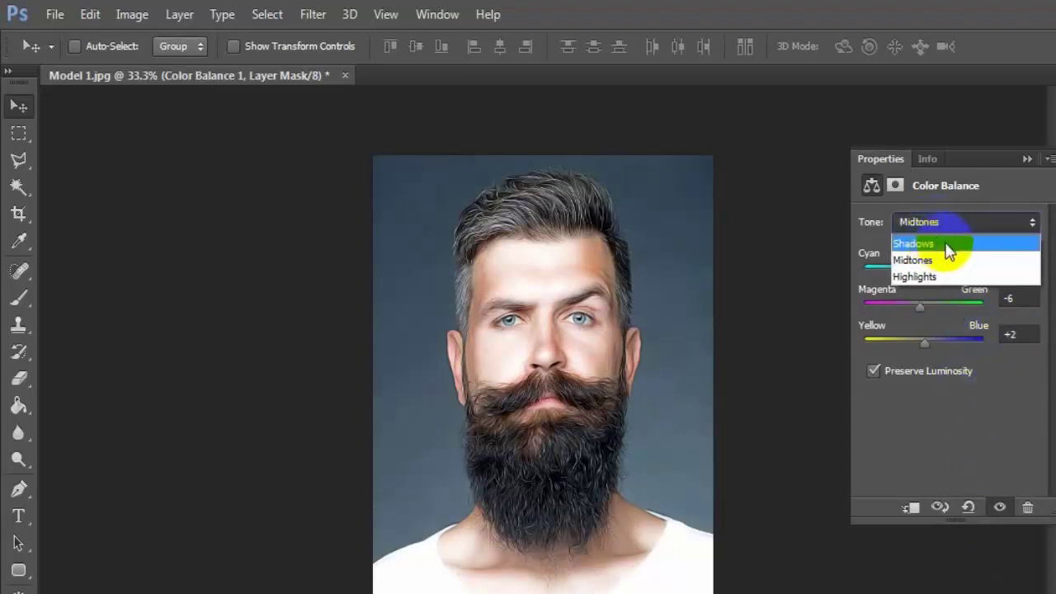
click(953, 240)
click(1018, 261)
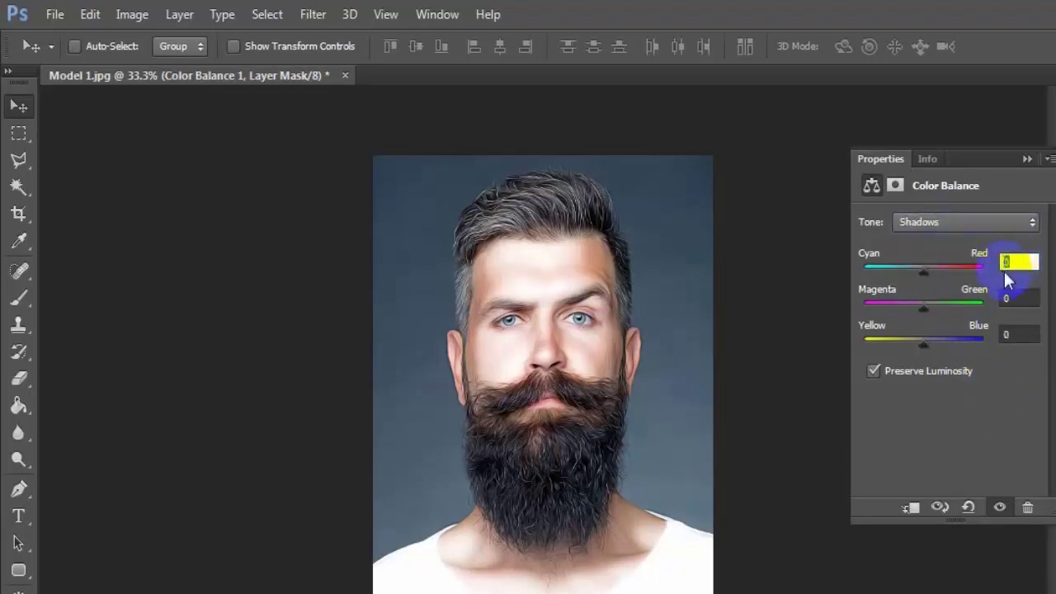
text(3)
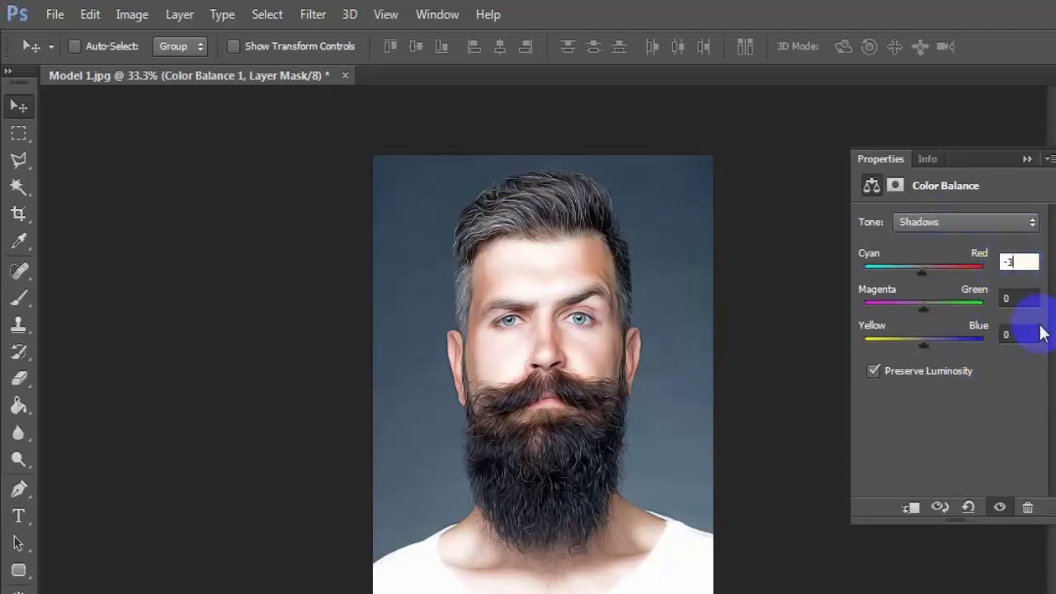
key(Tab)
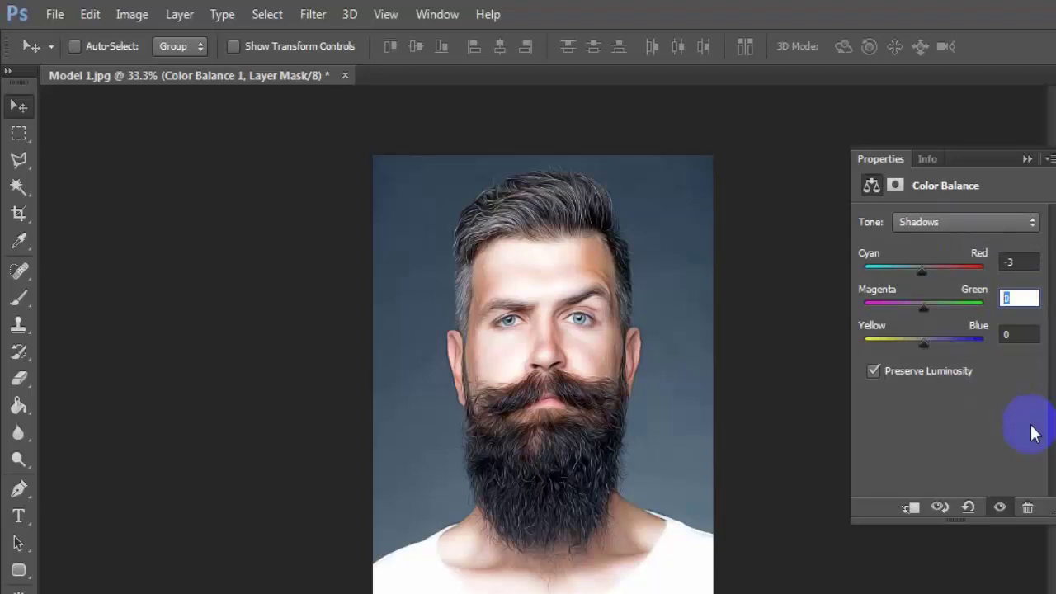
text(-2)
click(1016, 334)
text(-2)
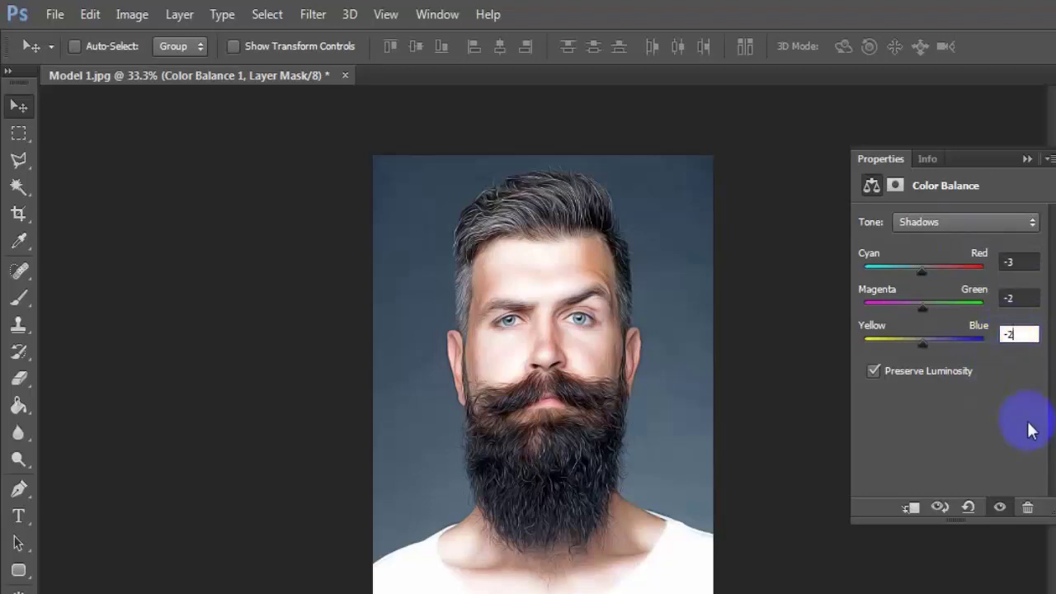
Set the Color Balance highlights to -4, -3, +3
click(964, 223)
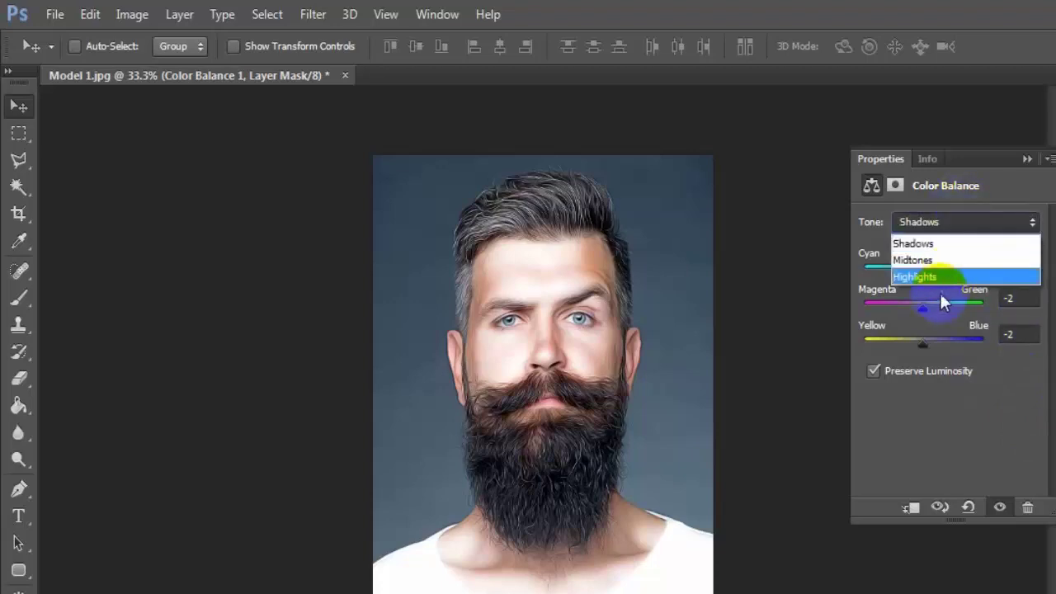
click(942, 275)
click(1015, 262)
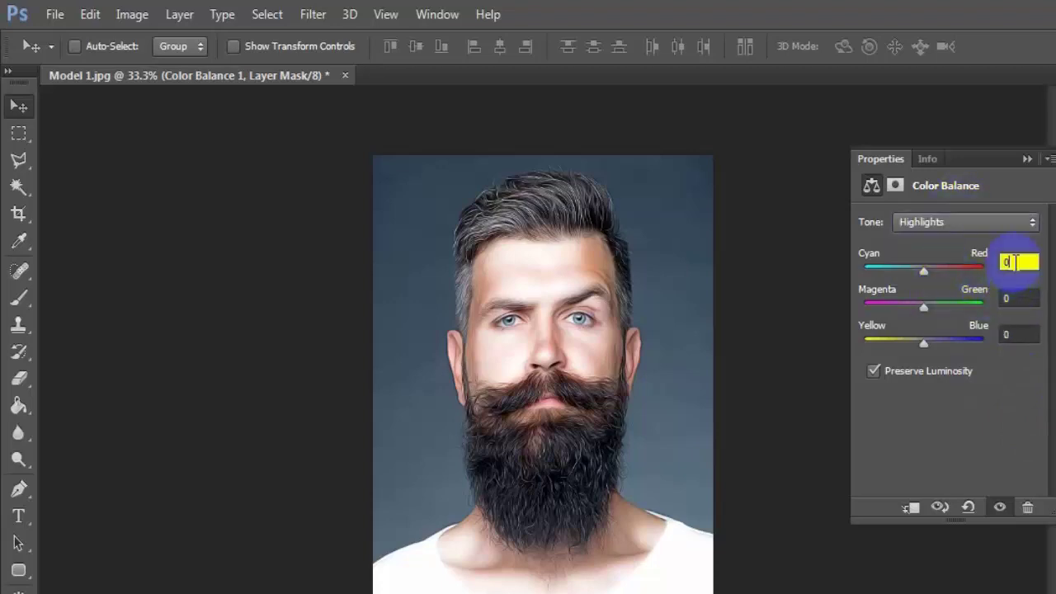
text(-4)
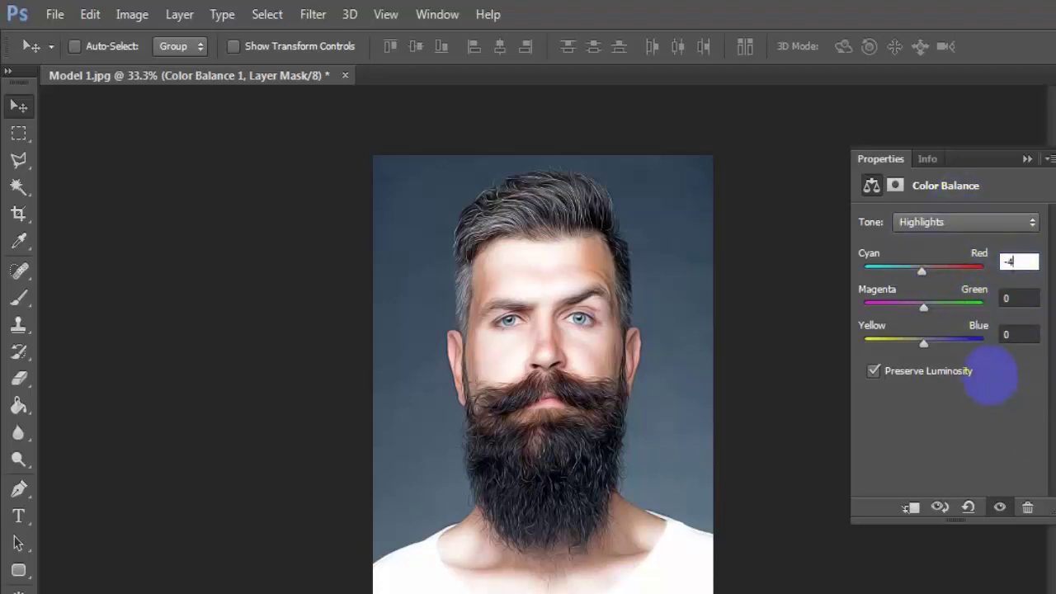
click(1018, 298)
text(-3)
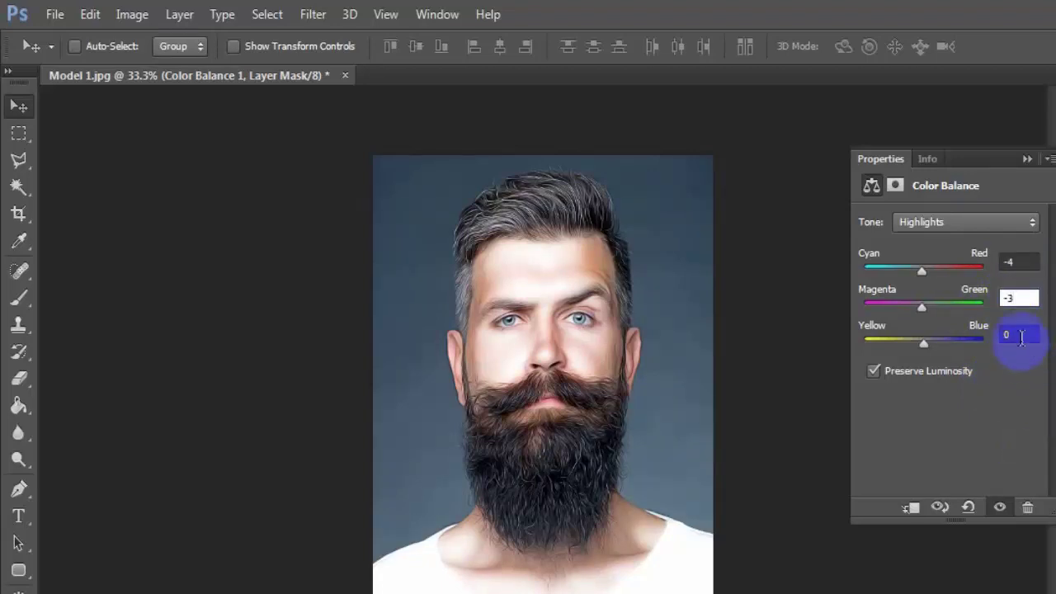
click(1018, 334)
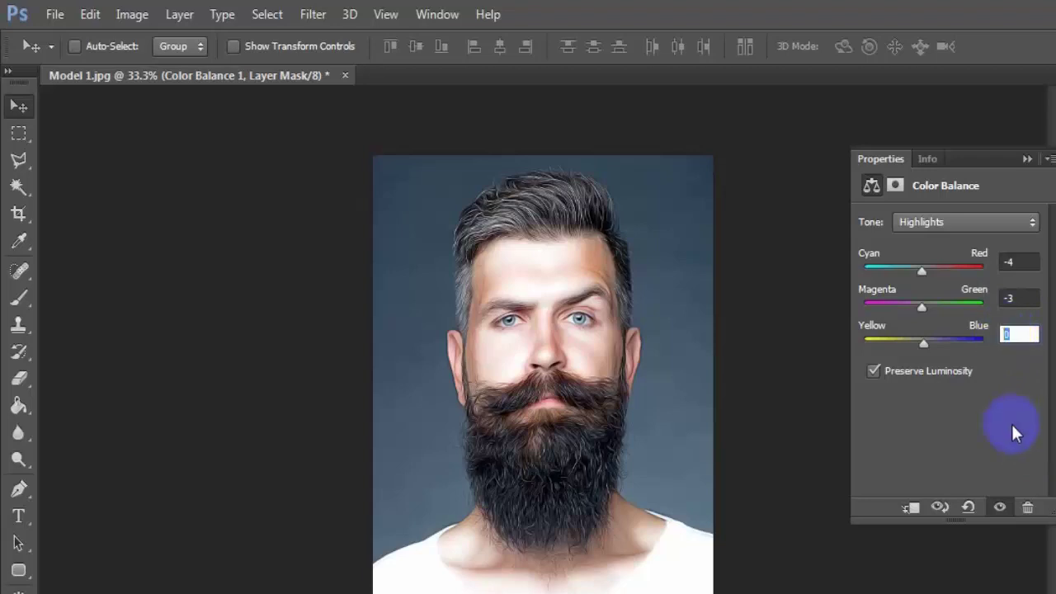
text(+3)
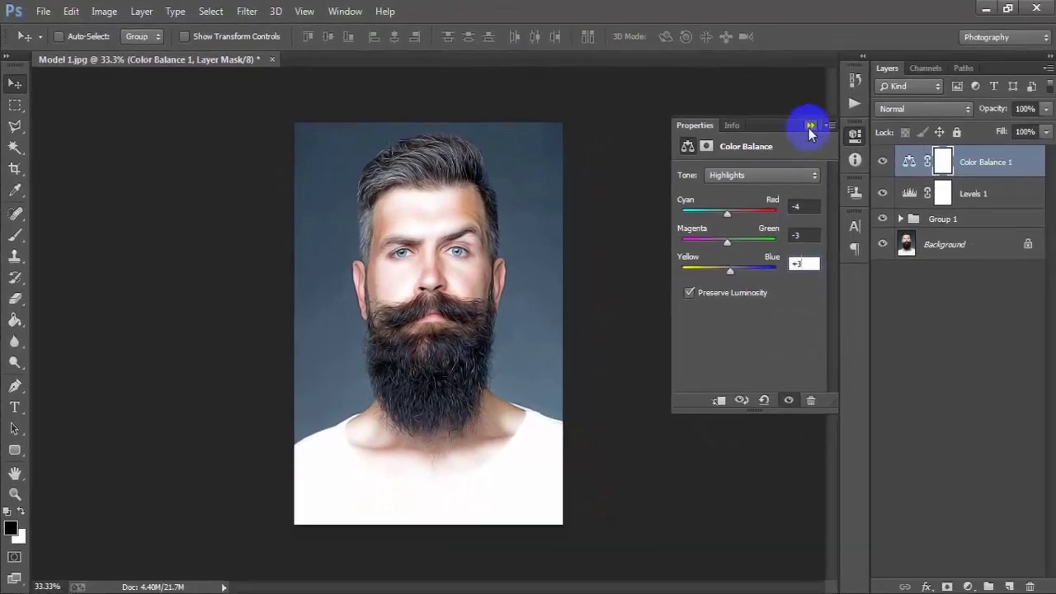
click(808, 126)
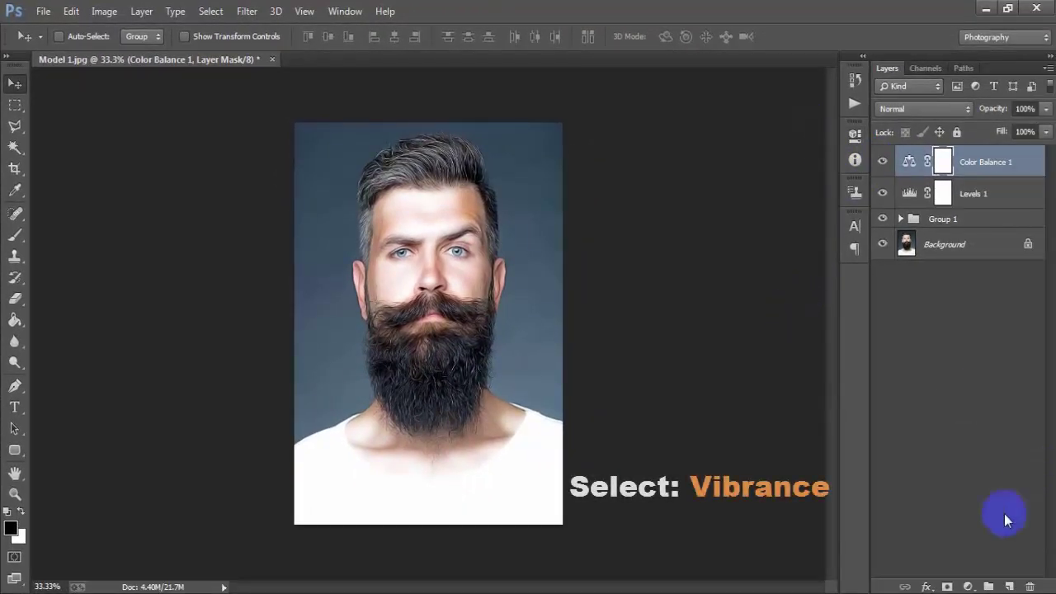
Add Vibrance 1 with Vibrance +21 and Saturation +4
click(968, 587)
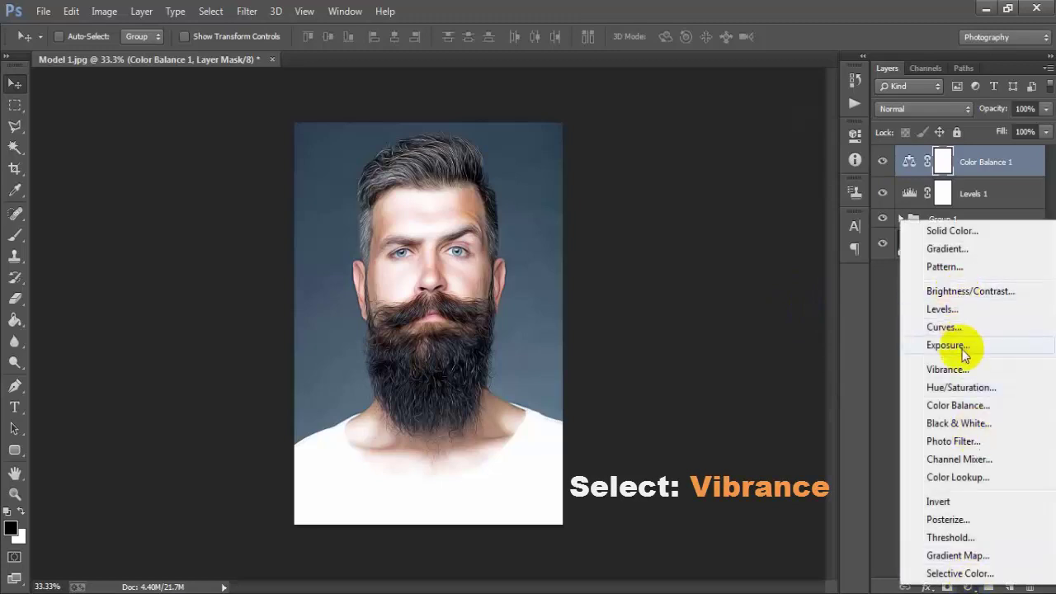
click(1014, 369)
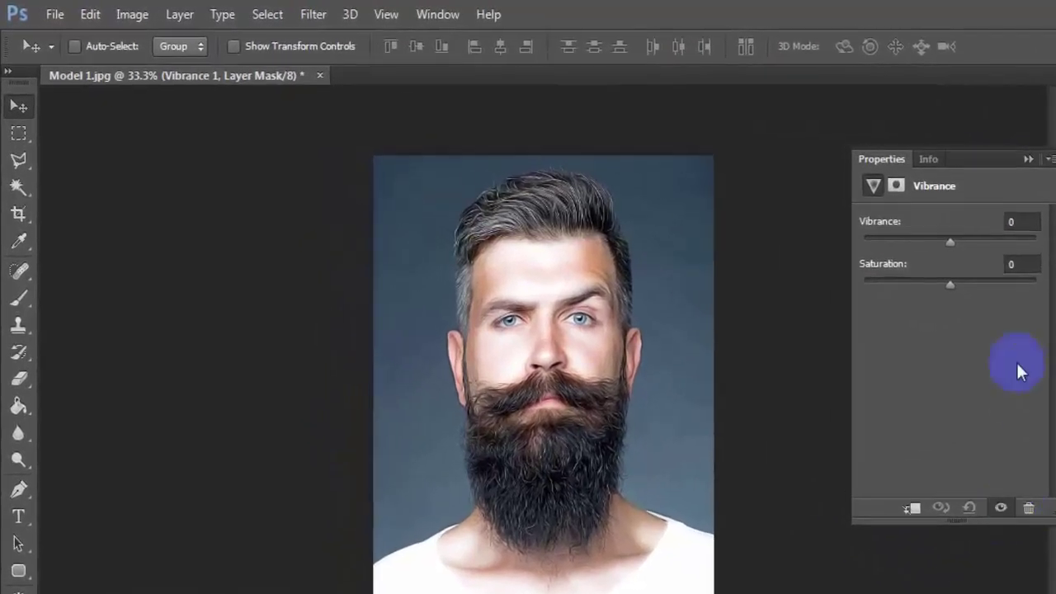
click(1020, 222)
text(+21)
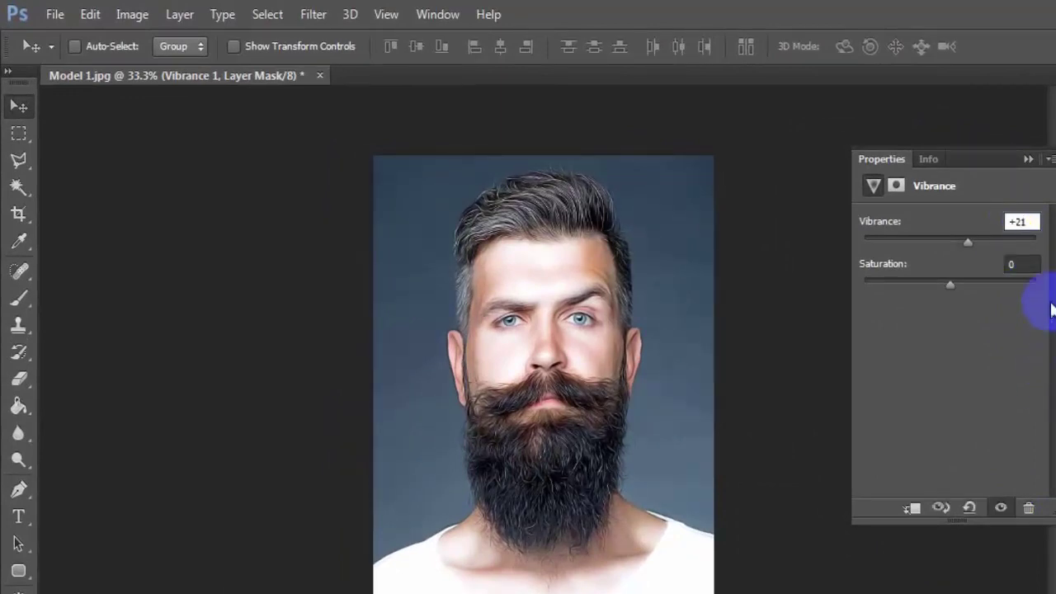
click(1021, 264)
text(+4)
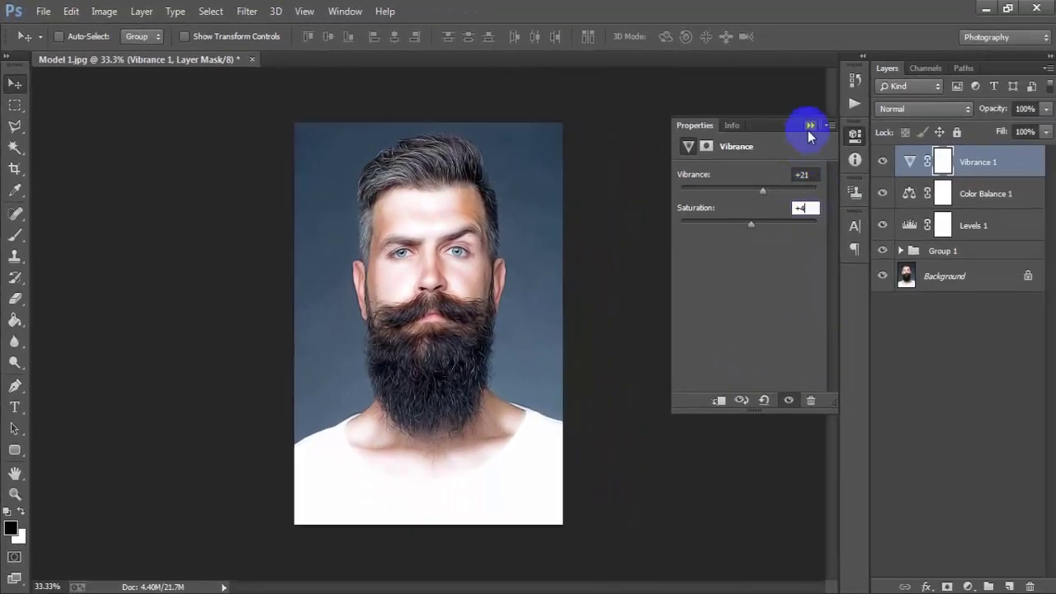
click(809, 126)
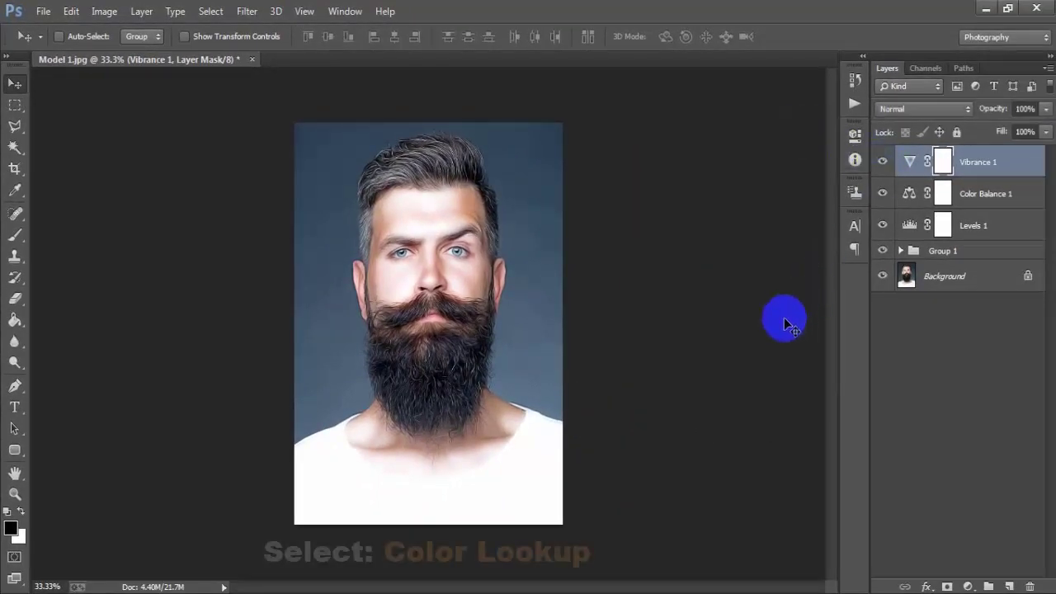
Add a Color Lookup layer using the 3Strip.look 3DLUT file and zoom to 50%
click(968, 586)
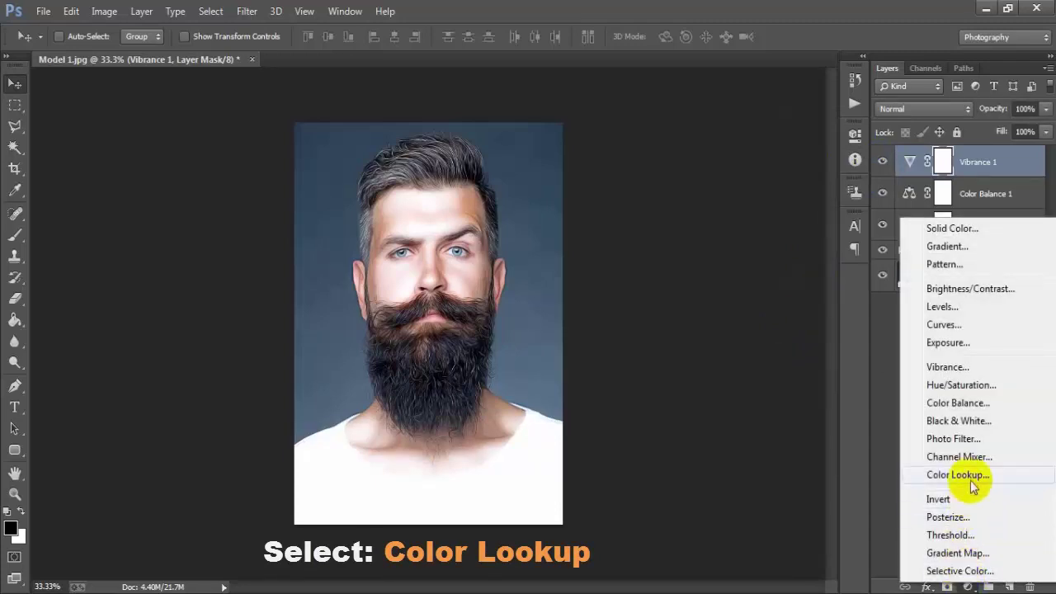
click(1008, 475)
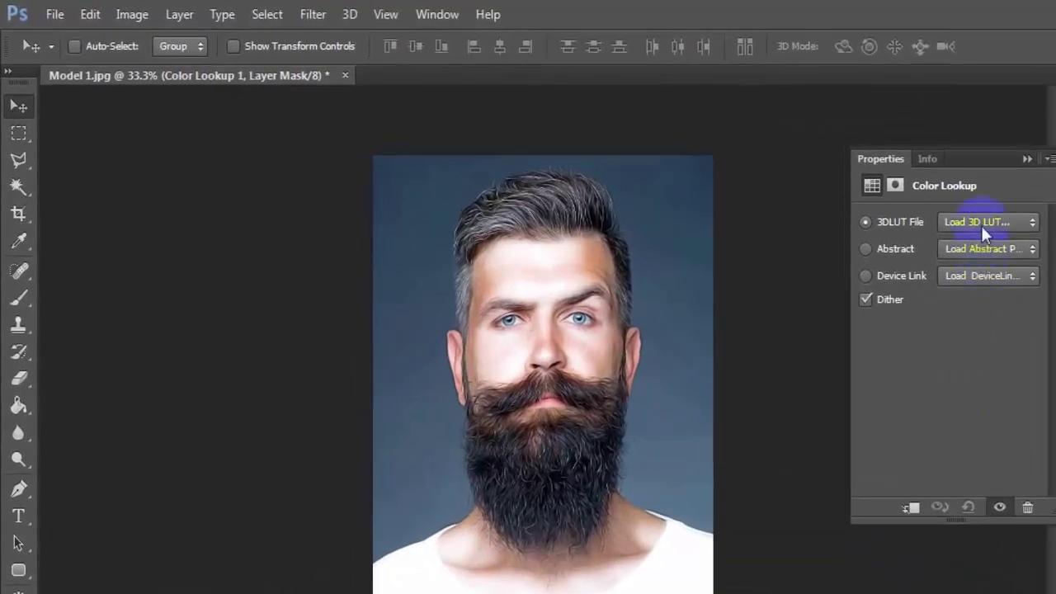
click(981, 224)
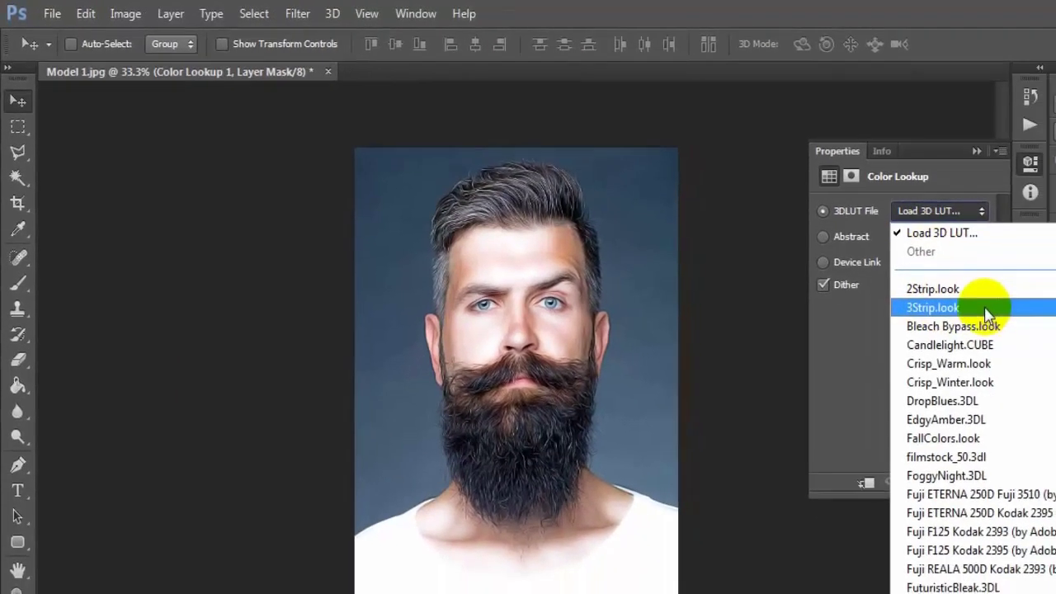
click(986, 308)
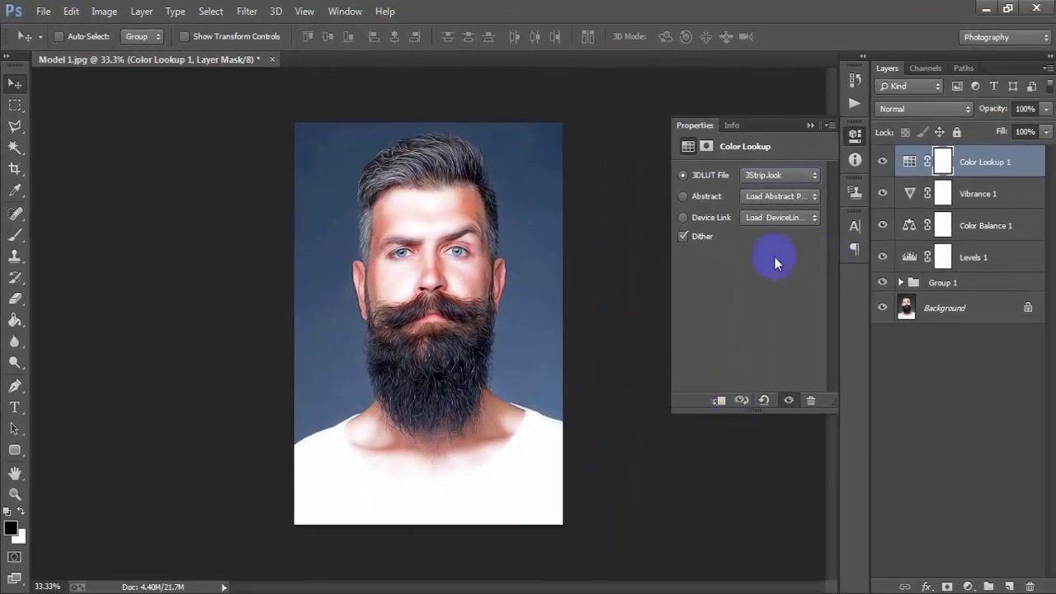
click(808, 127)
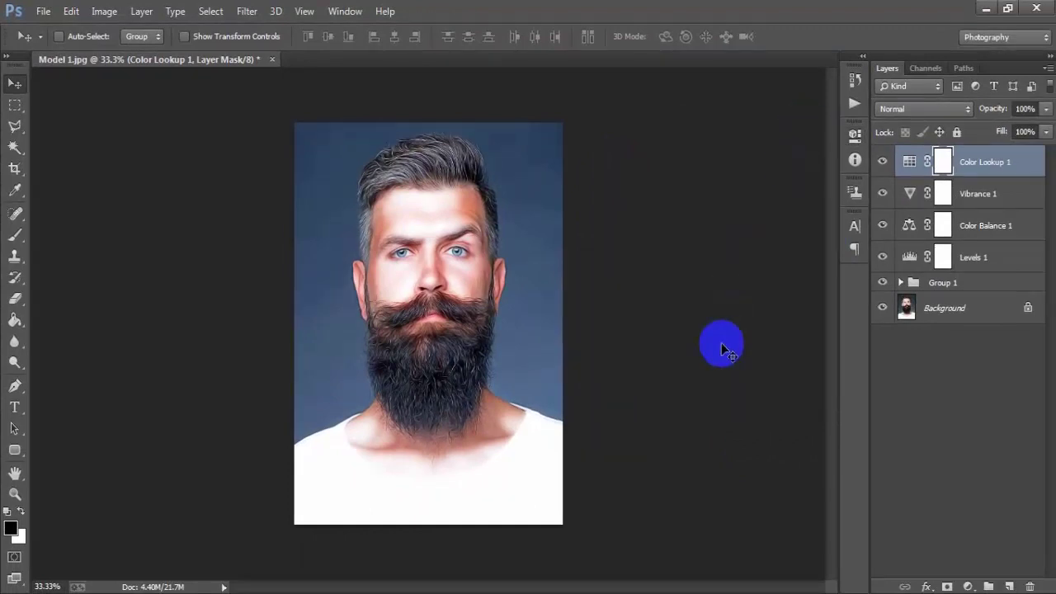
key(ctrl+plus)
scroll(561, 246, up, 1)
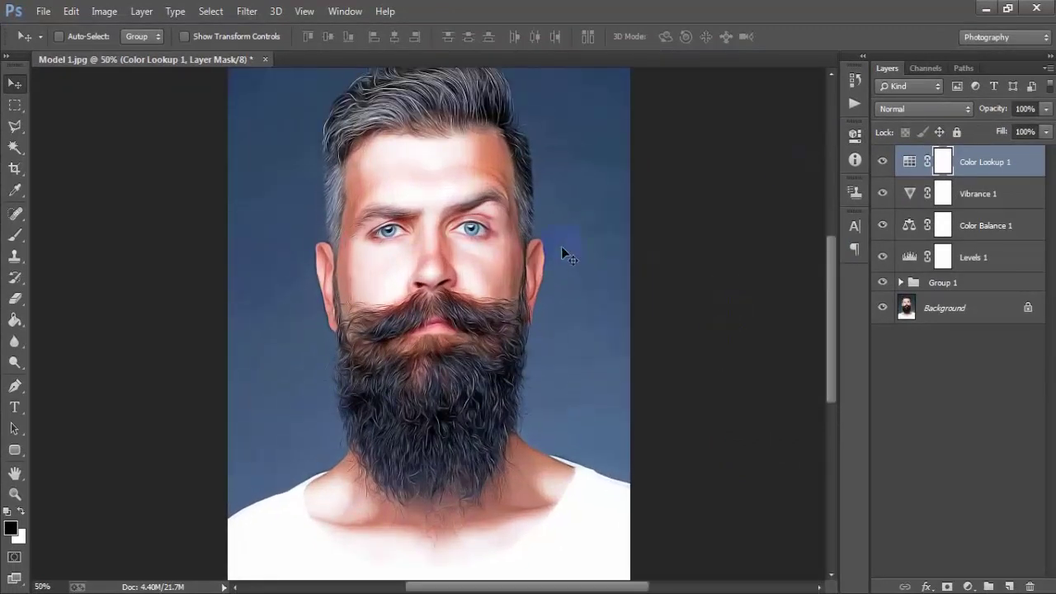
alt+click(883, 309)
alt+click(883, 310)
alt+click(883, 310)
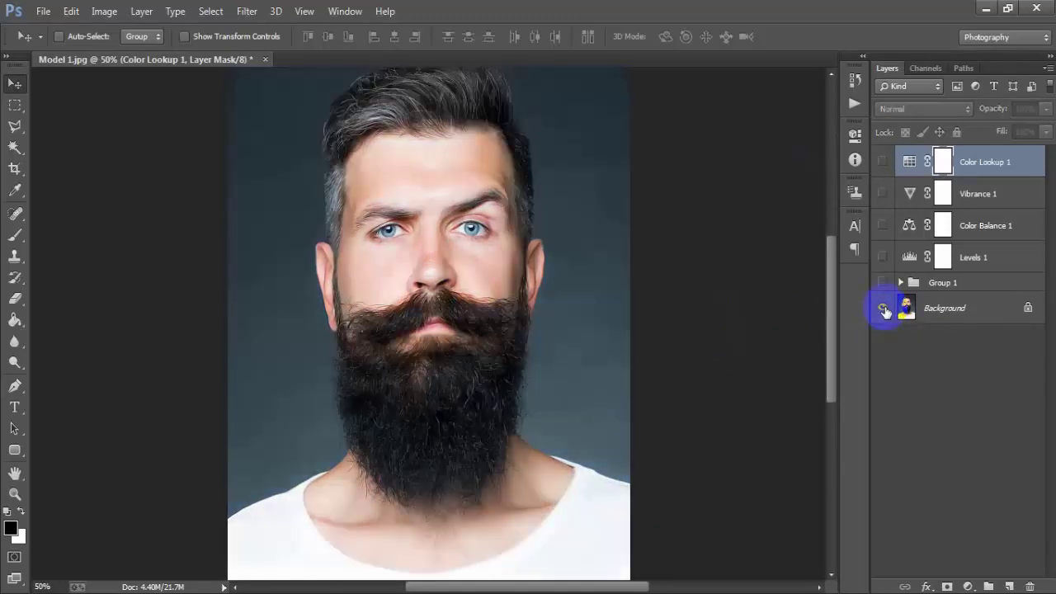
alt+click(883, 309)
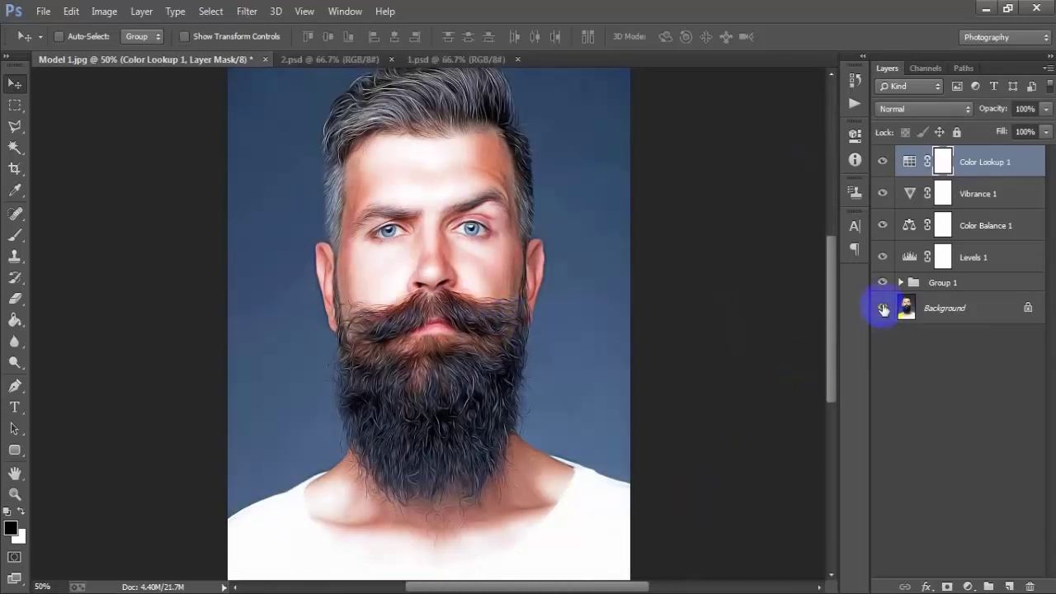
alt+click(883, 310)
alt+click(883, 310)
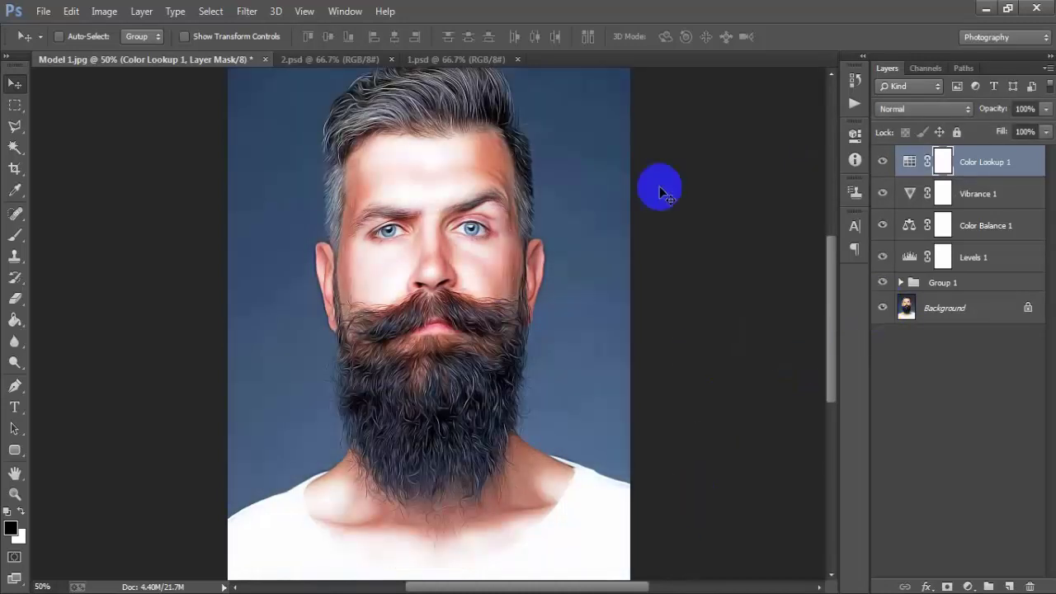
On 2.psd, toggle the Background eye to compare original and painterly versions
click(332, 59)
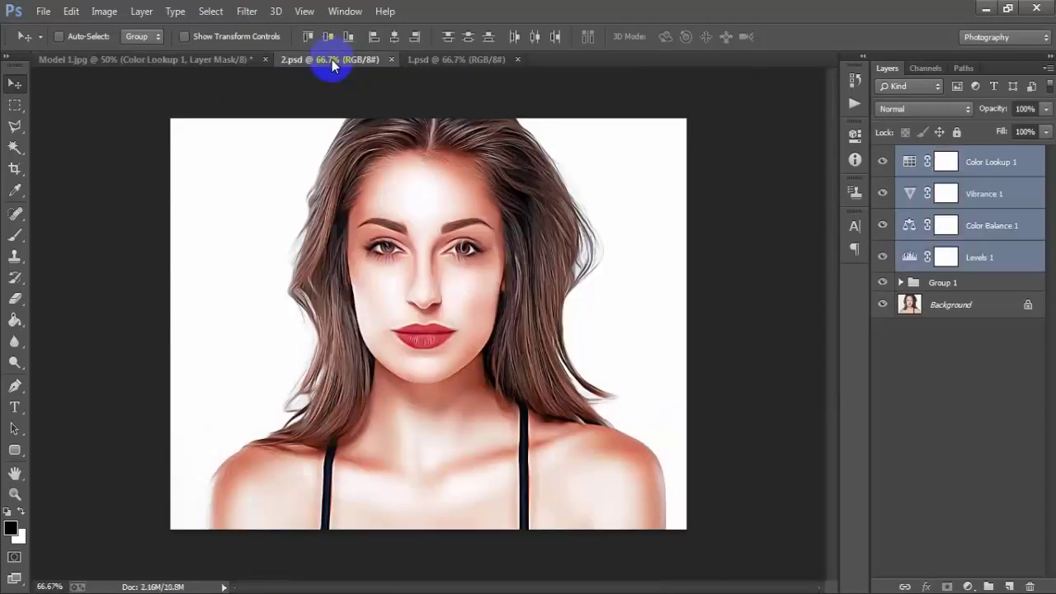
alt+click(882, 307)
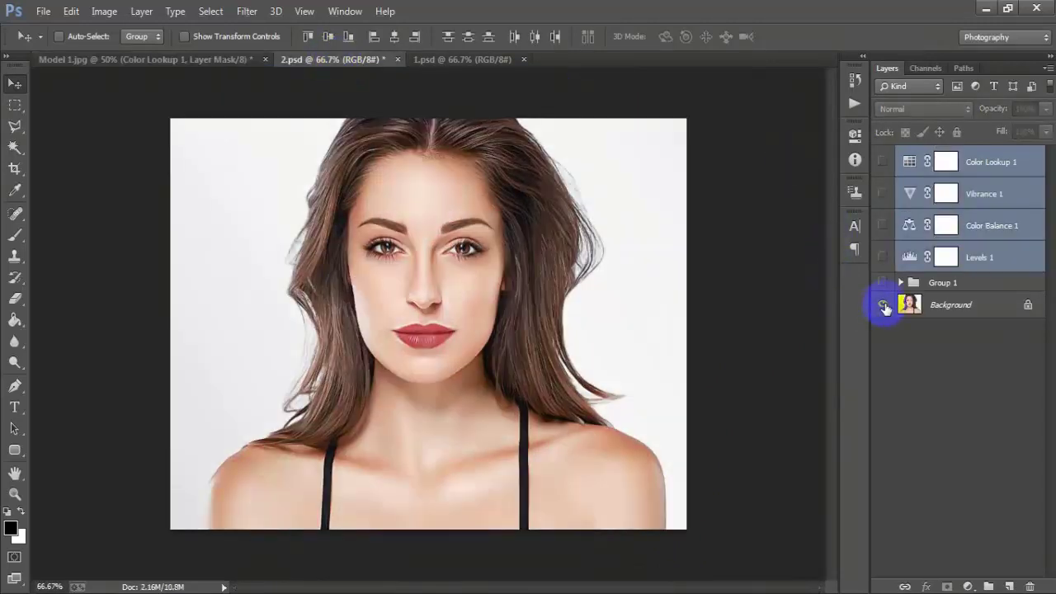
alt+click(883, 307)
alt+click(883, 307)
alt+click(883, 307)
alt+click(883, 307)
alt+click(885, 307)
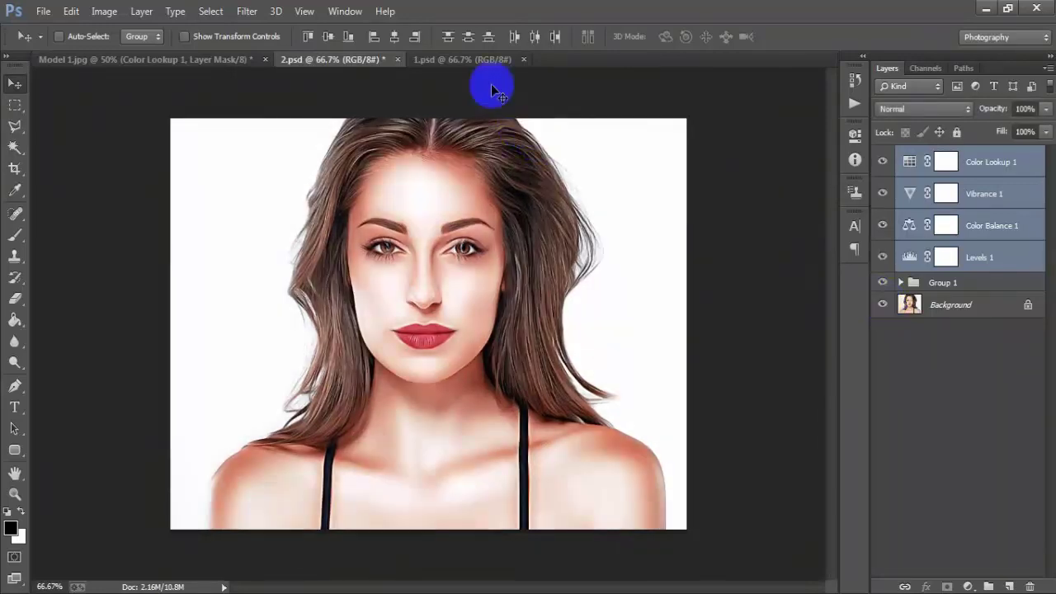
On 1.psd, flash the original photo and turn all effect layers back on
click(476, 59)
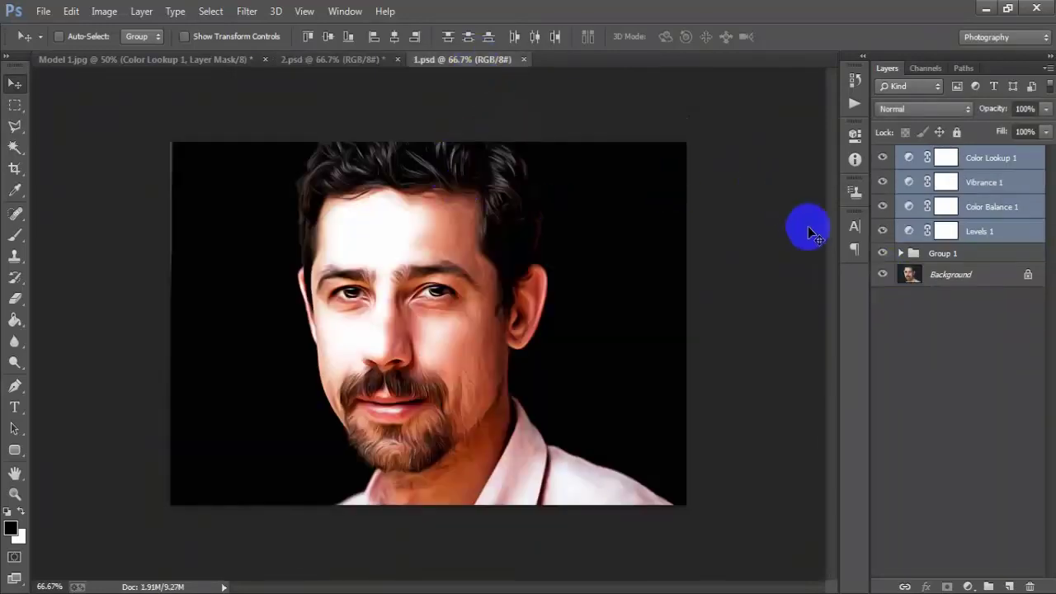
alt+click(882, 276)
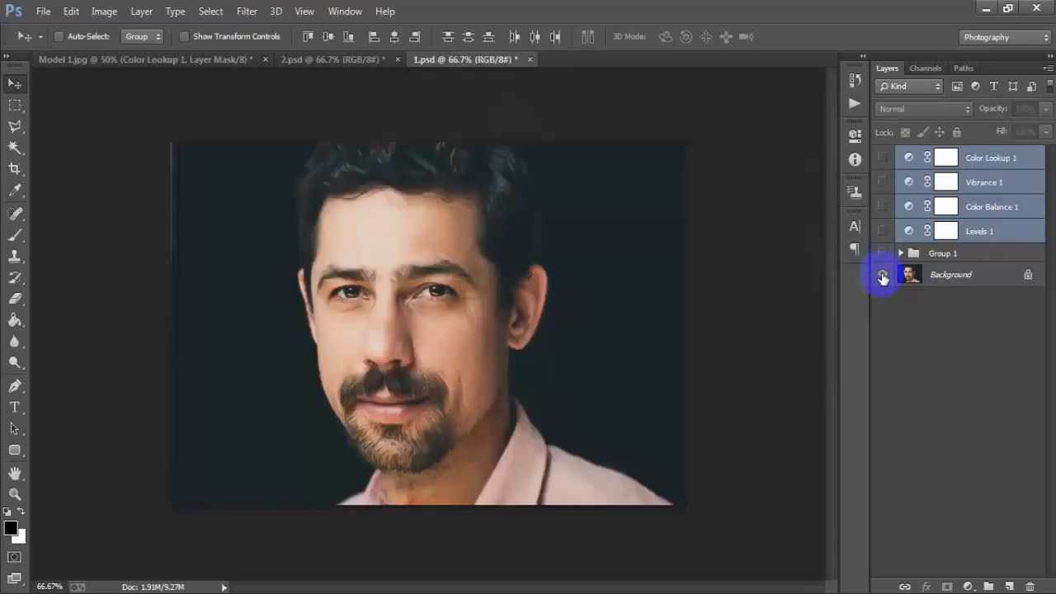
alt+click(883, 276)
alt+click(883, 277)
click(883, 277)
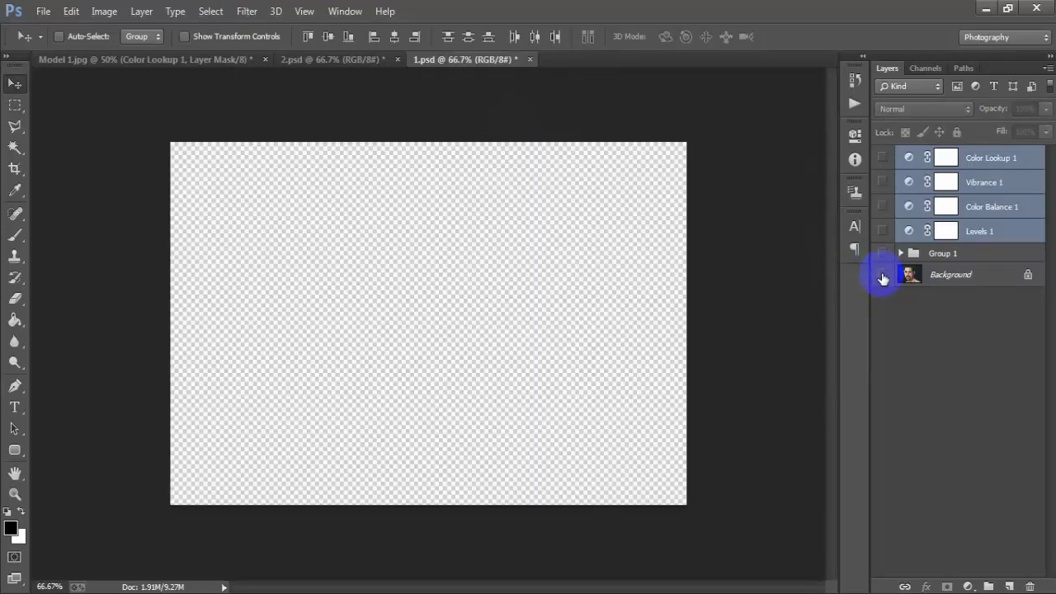
click(882, 276)
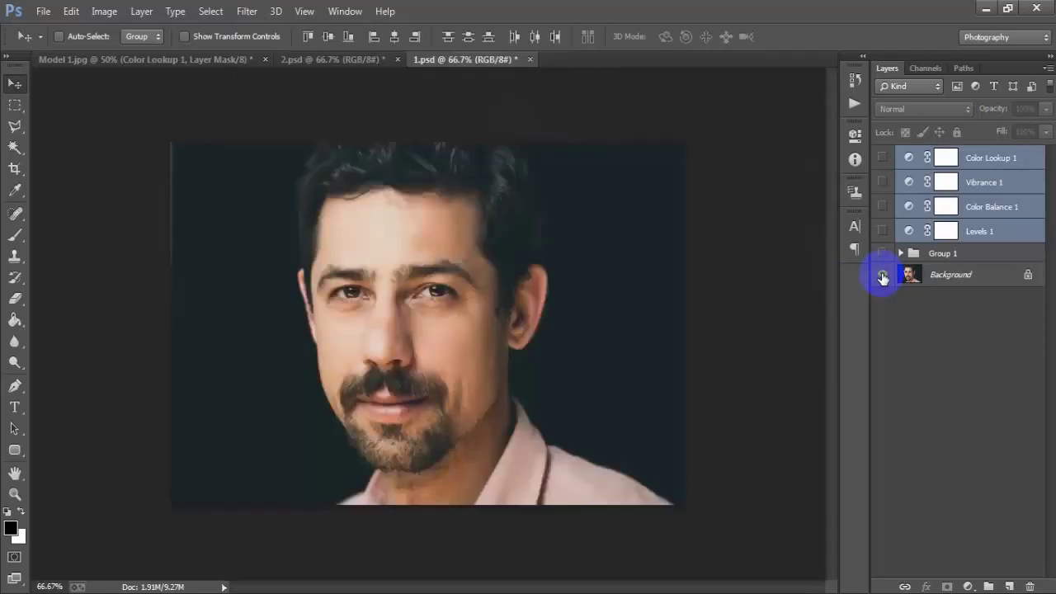
click(883, 158)
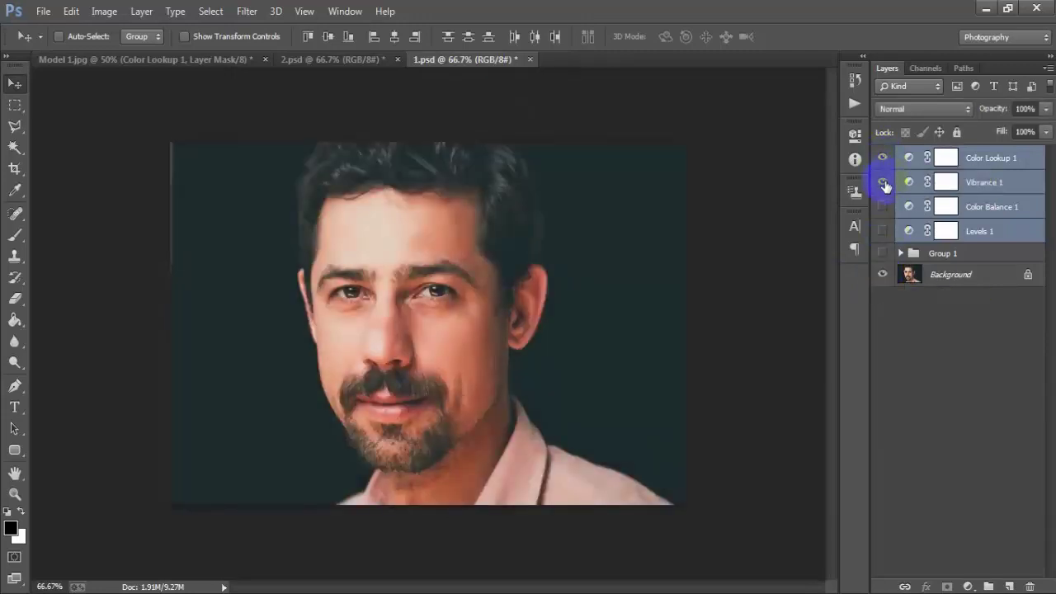
drag(882, 182, 883, 253)
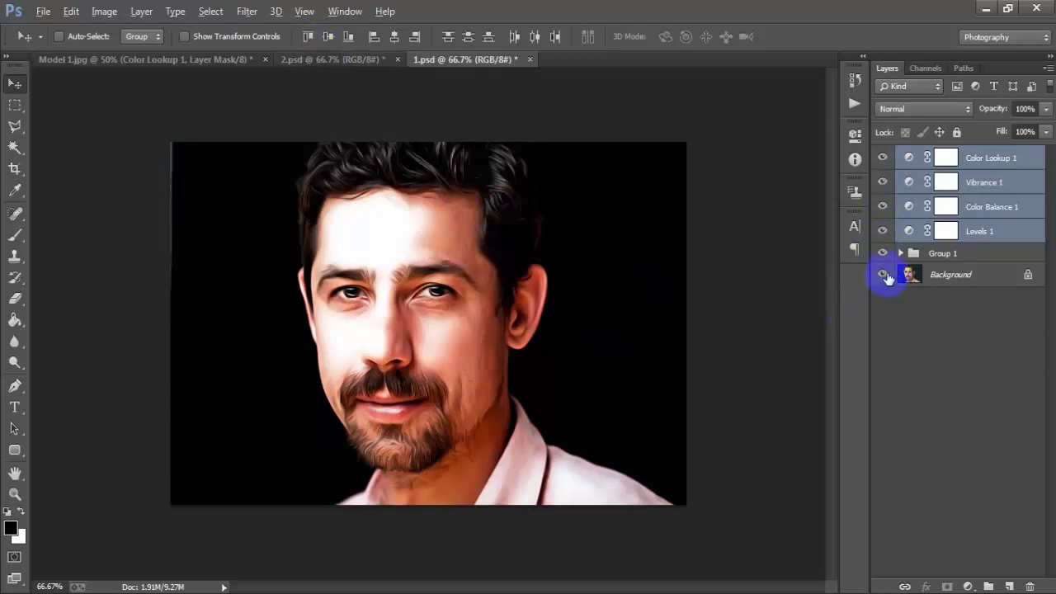
alt+click(883, 275)
alt+click(883, 274)
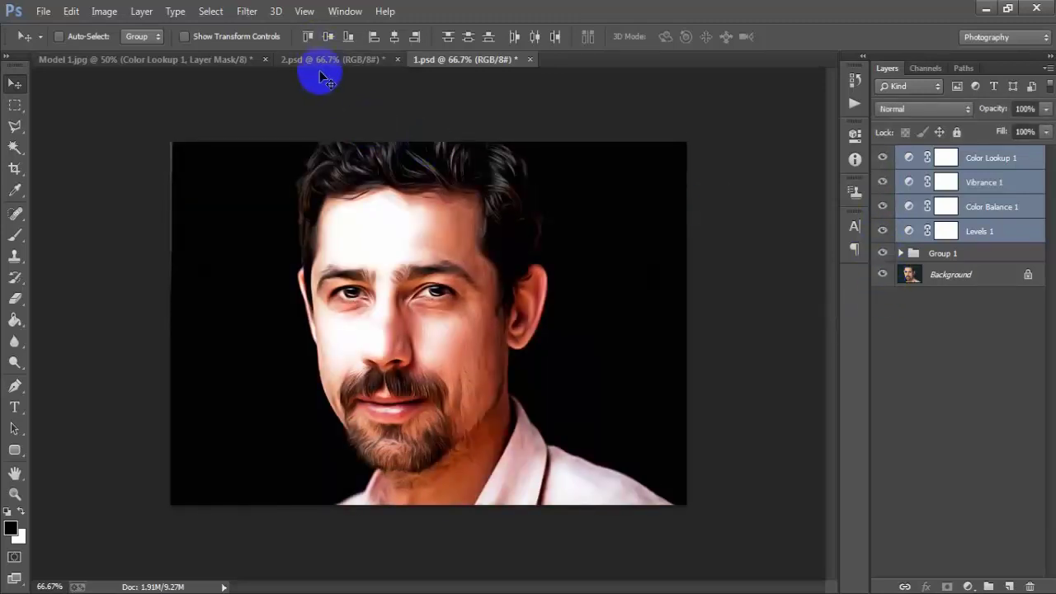
Return to 2.psd, briefly show only the original, then restore all layers
click(324, 60)
alt+click(883, 305)
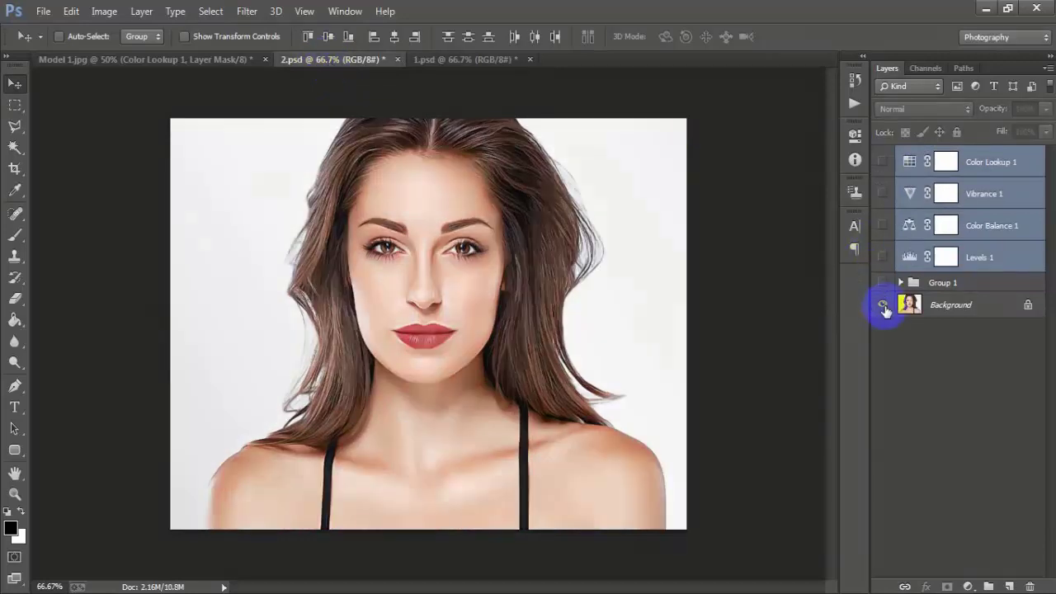
alt+click(883, 305)
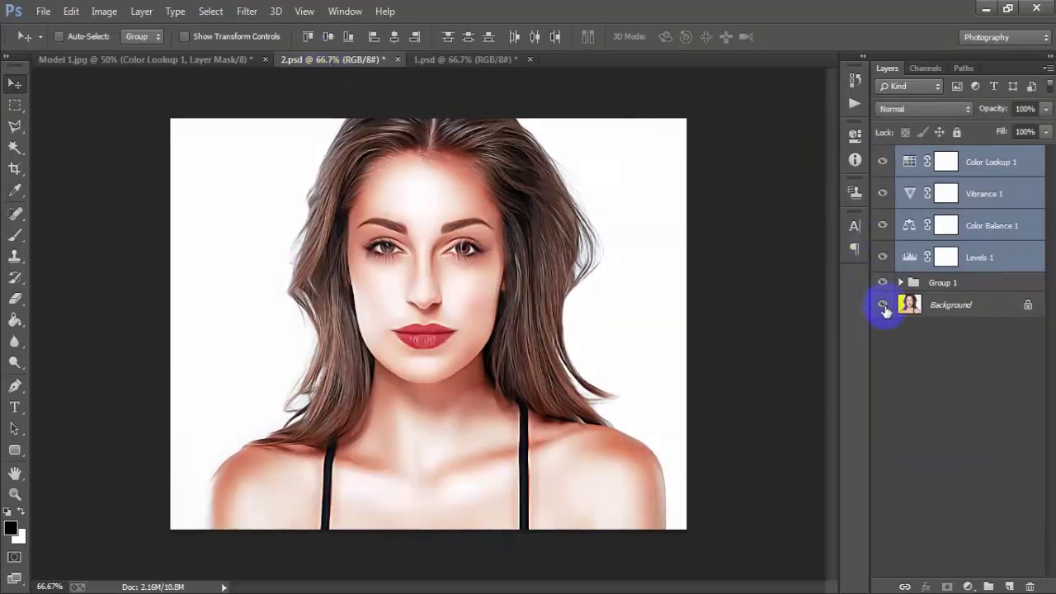
On Model 1.jpg, toggle the Background eye to compare before and after, ending with all layers visible
click(222, 65)
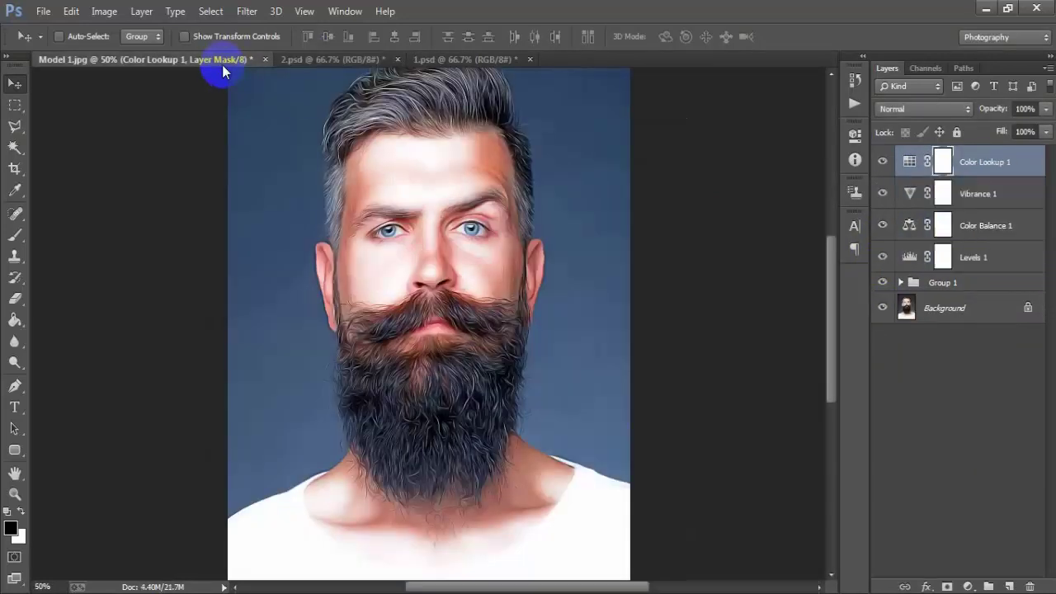
alt+click(883, 308)
alt+click(883, 308)
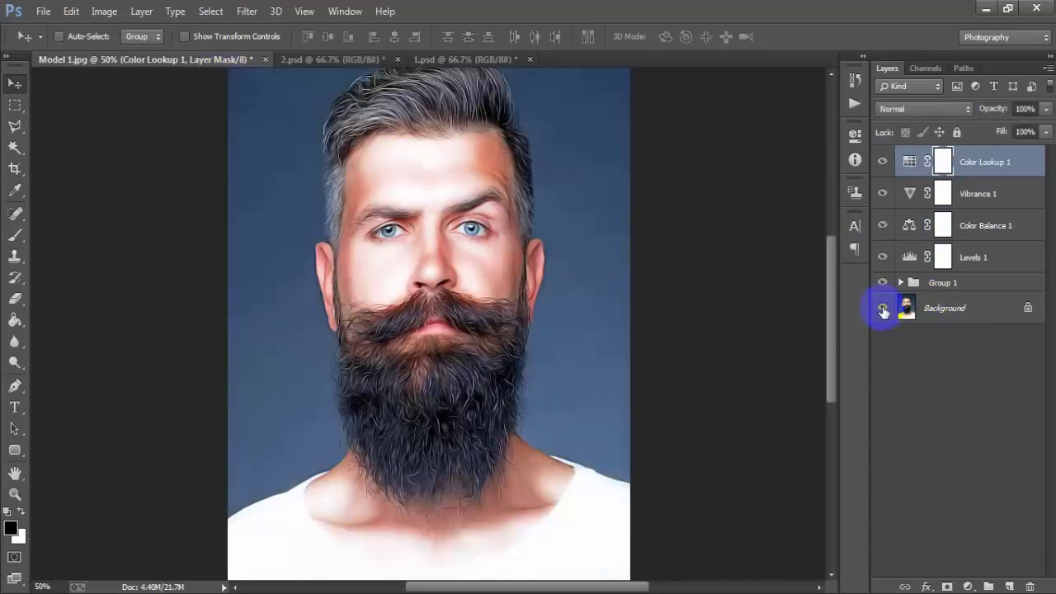
alt+click(883, 308)
alt+click(882, 308)
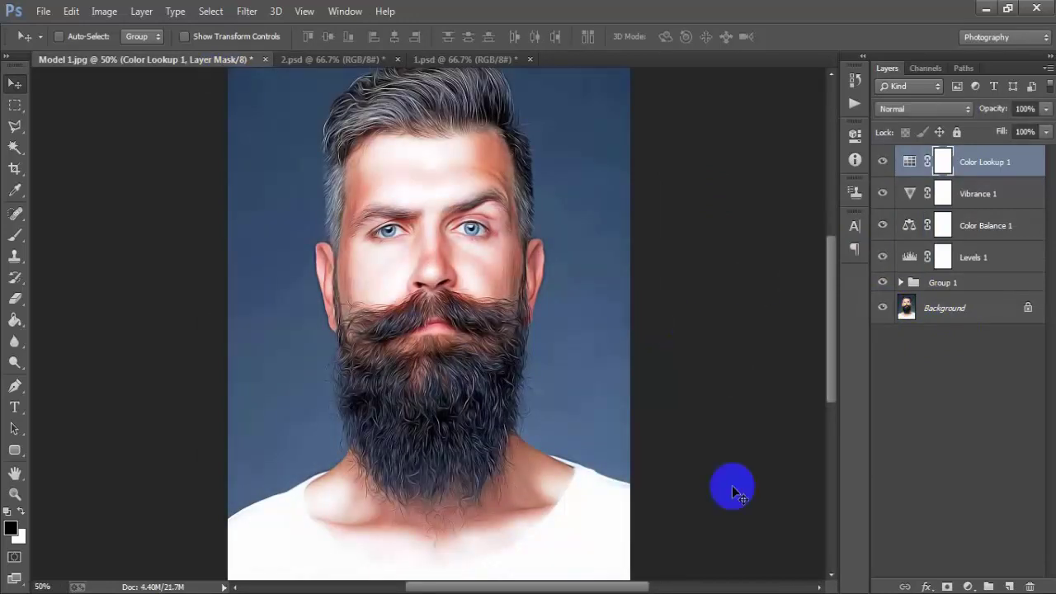